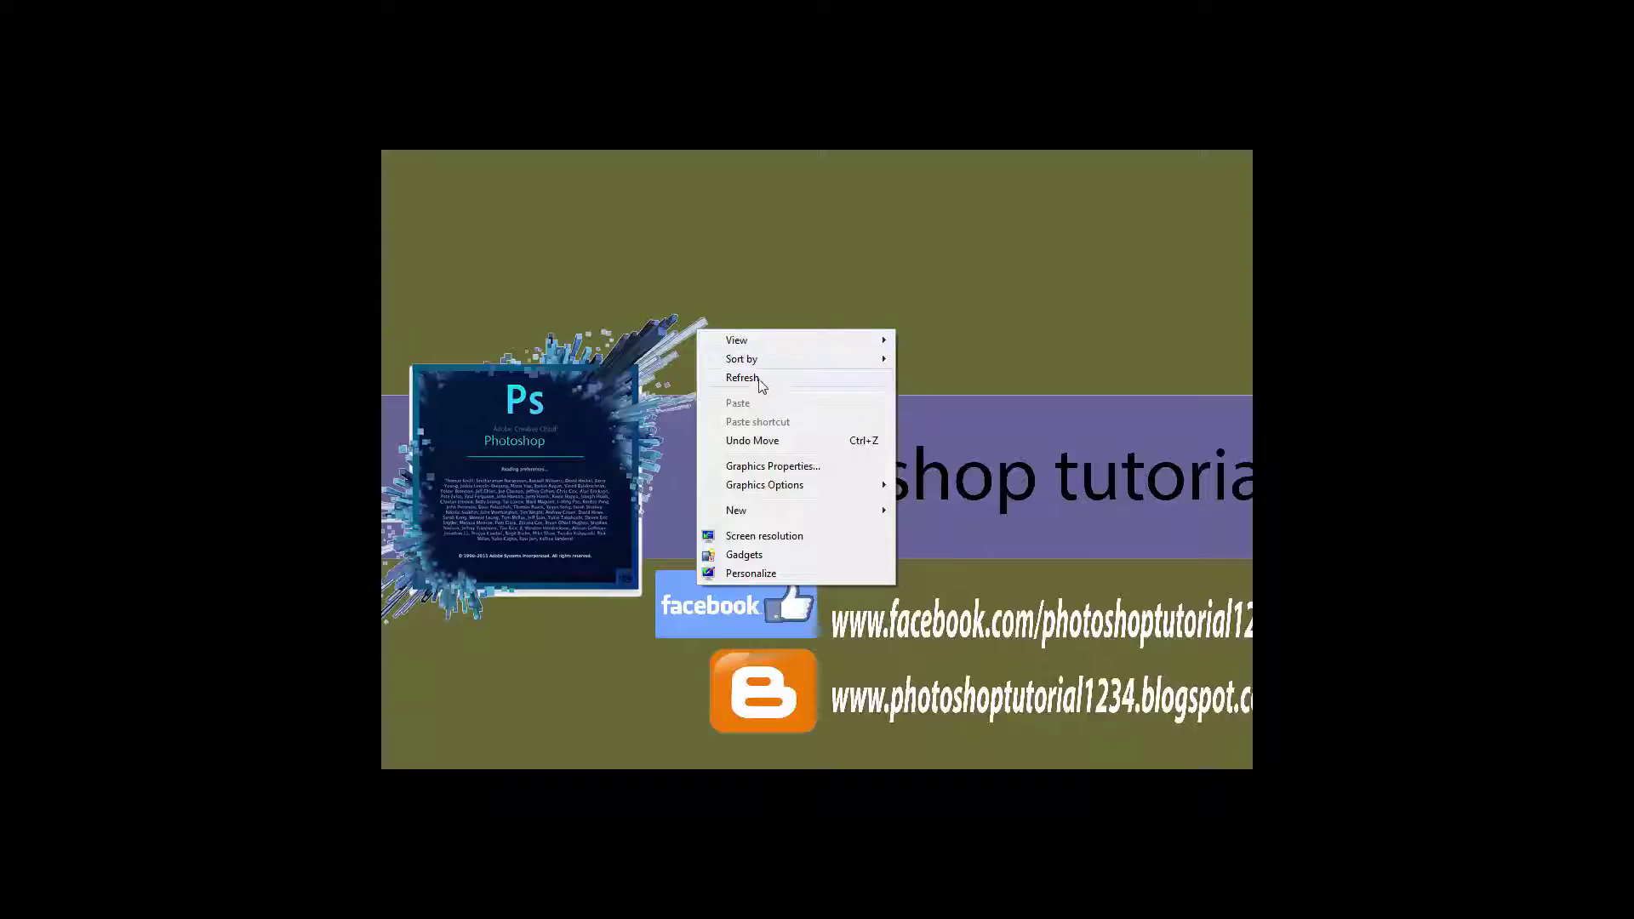
pyautogui.click(757, 378)
pyautogui.rightClick(691, 319)
pyautogui.click(763, 375)
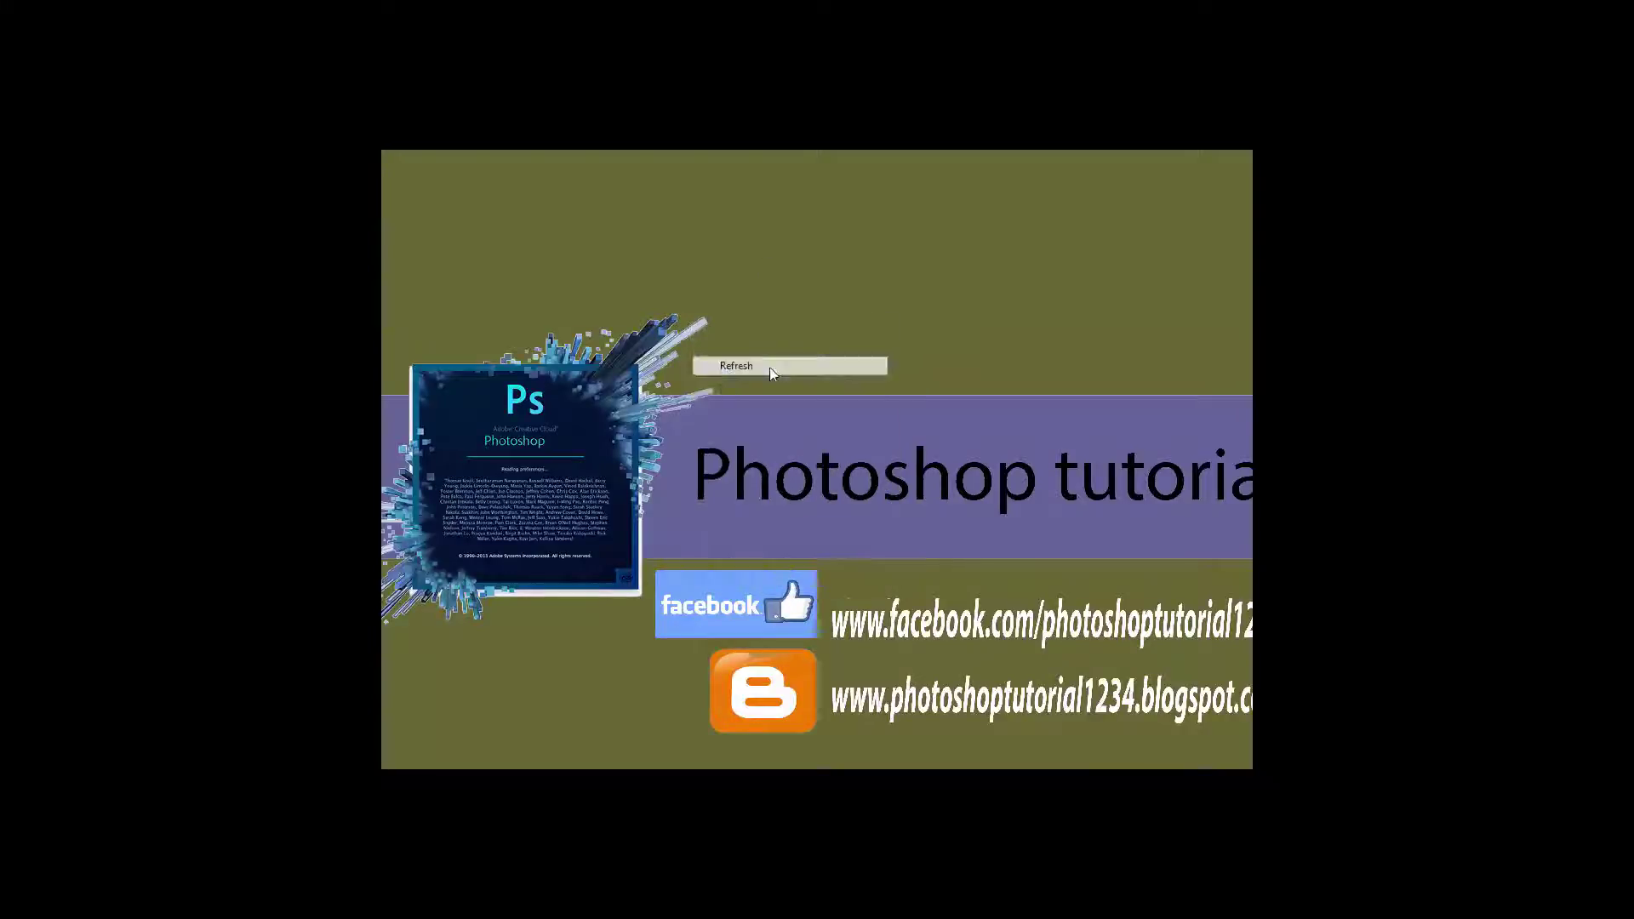
pyautogui.rightClick(740, 314)
pyautogui.click(795, 372)
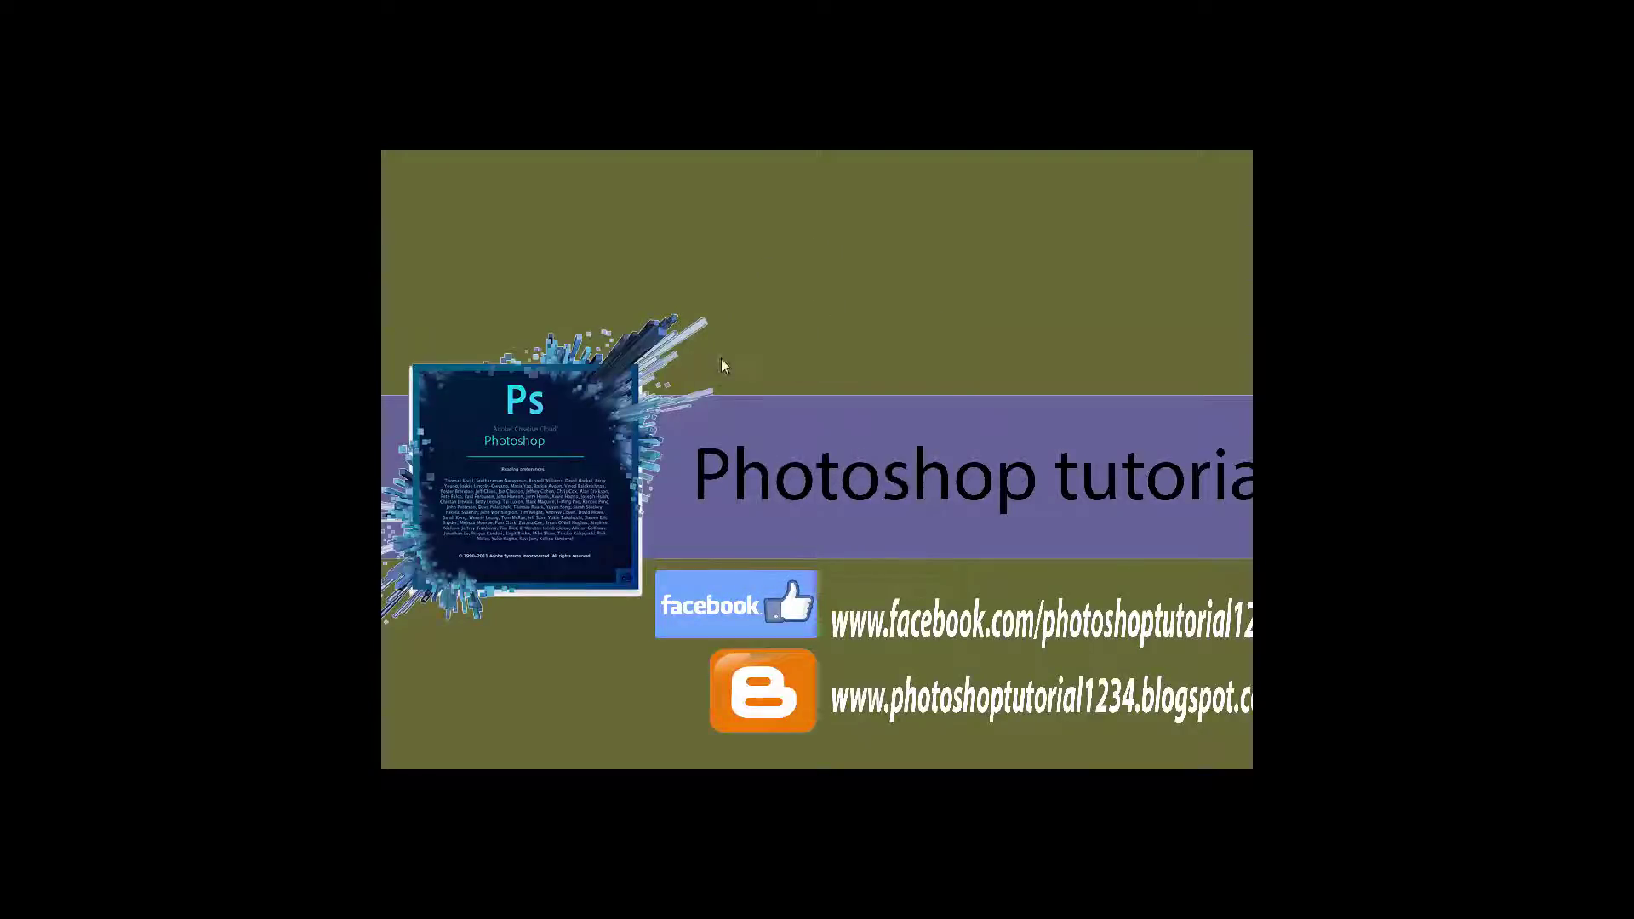
pyautogui.rightClick(720, 358)
pyautogui.click(776, 409)
pyautogui.rightClick(767, 278)
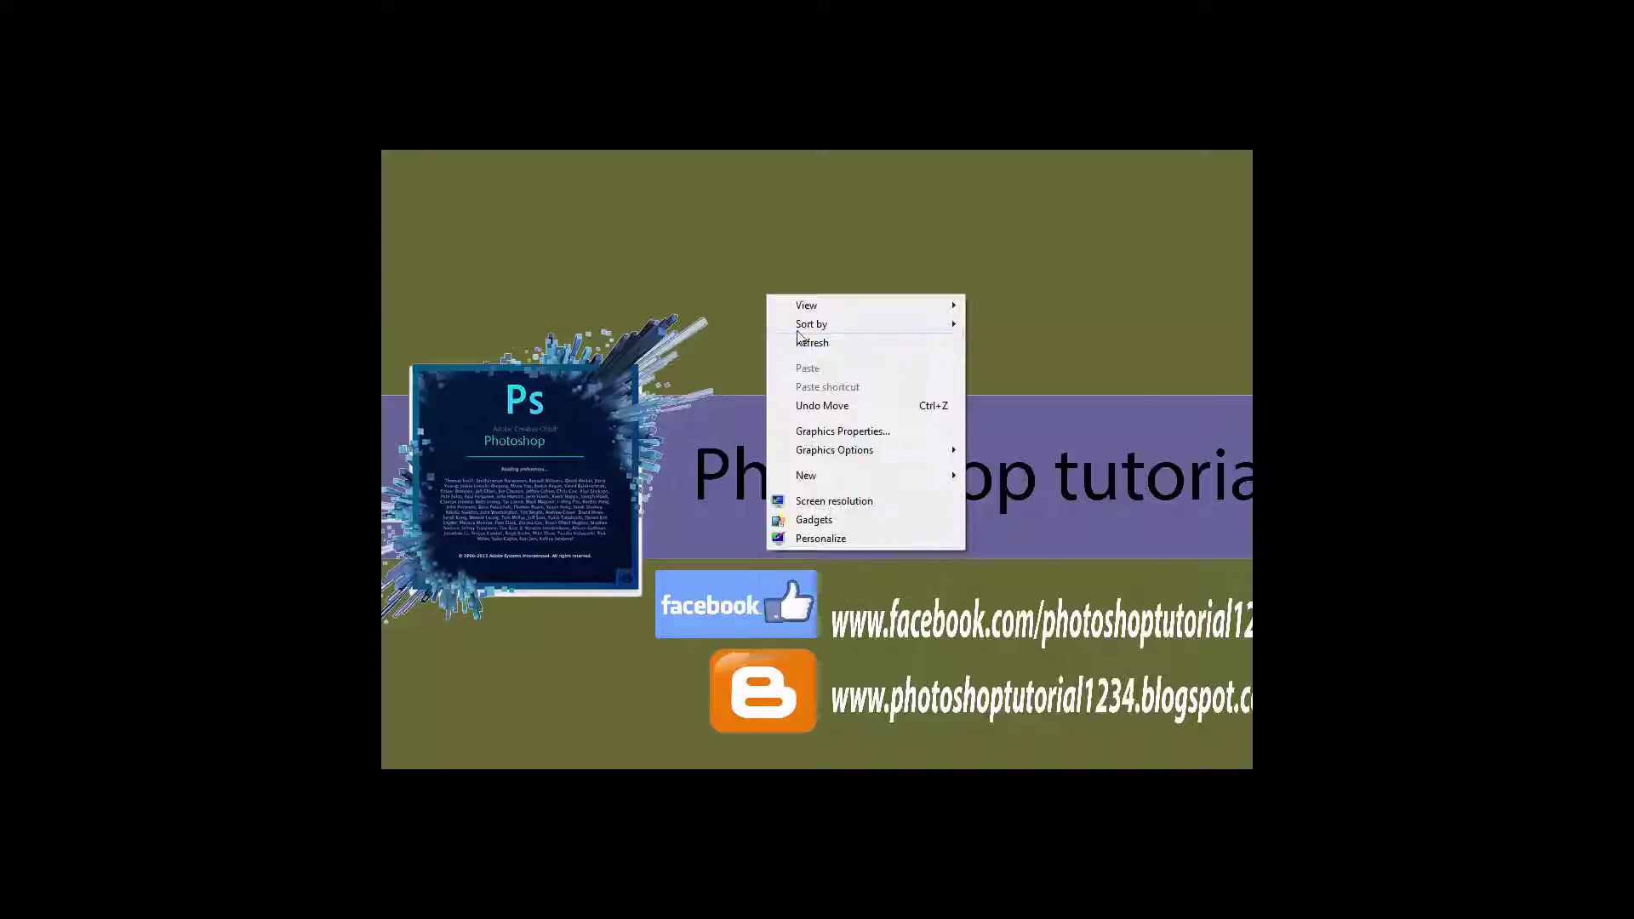
pyautogui.click(824, 342)
pyautogui.rightClick(752, 325)
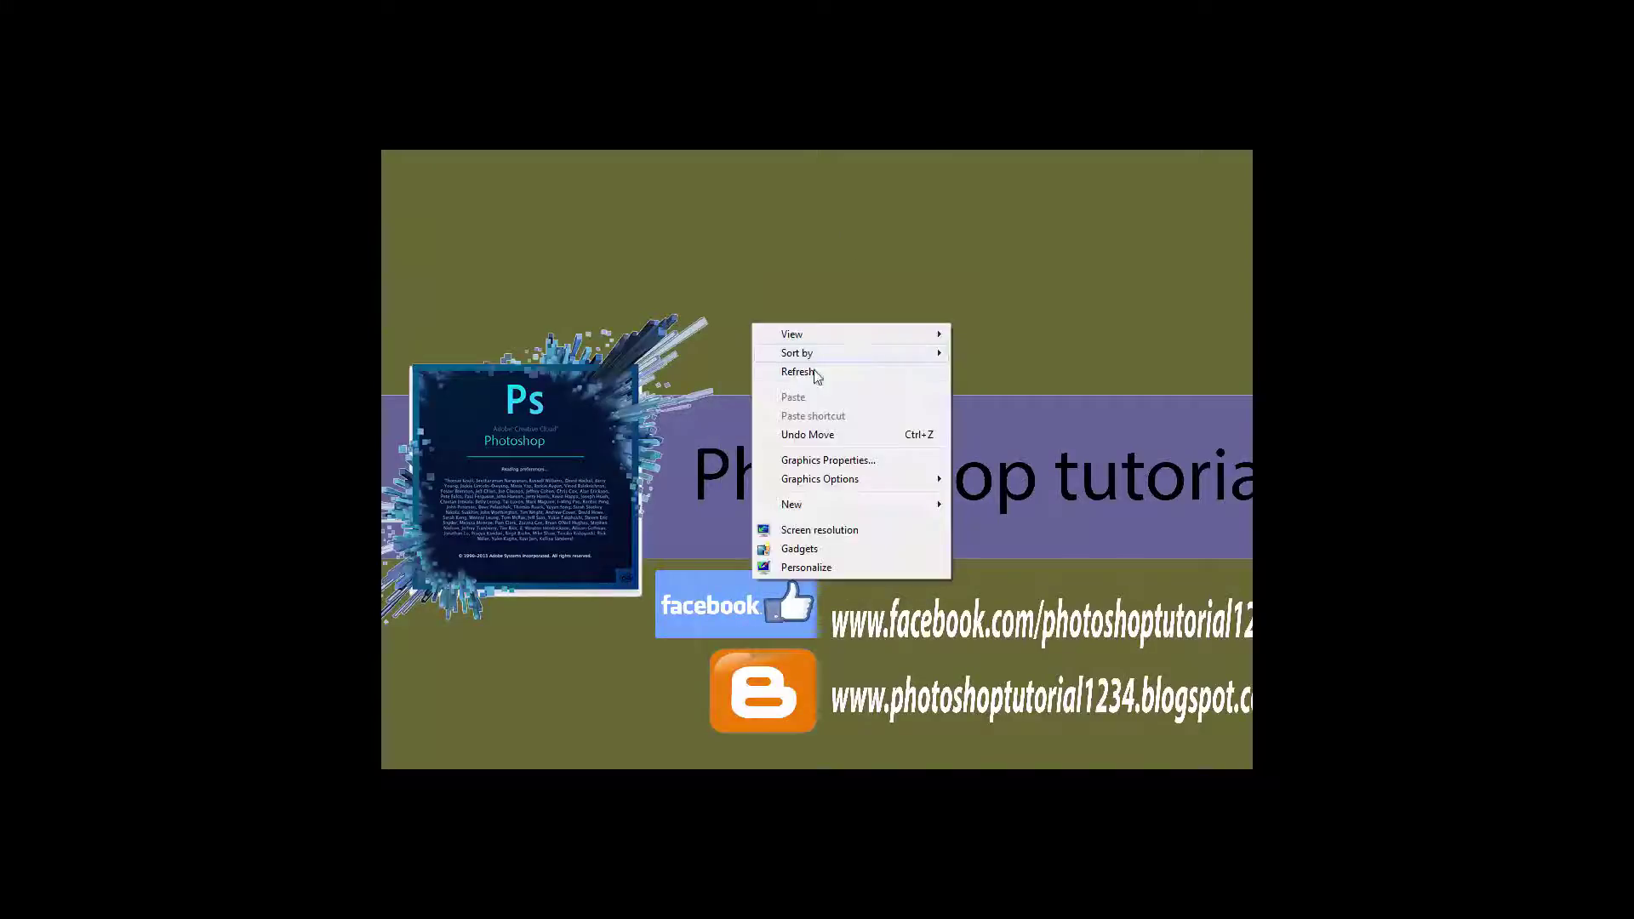
pyautogui.click(806, 368)
pyautogui.rightClick(782, 285)
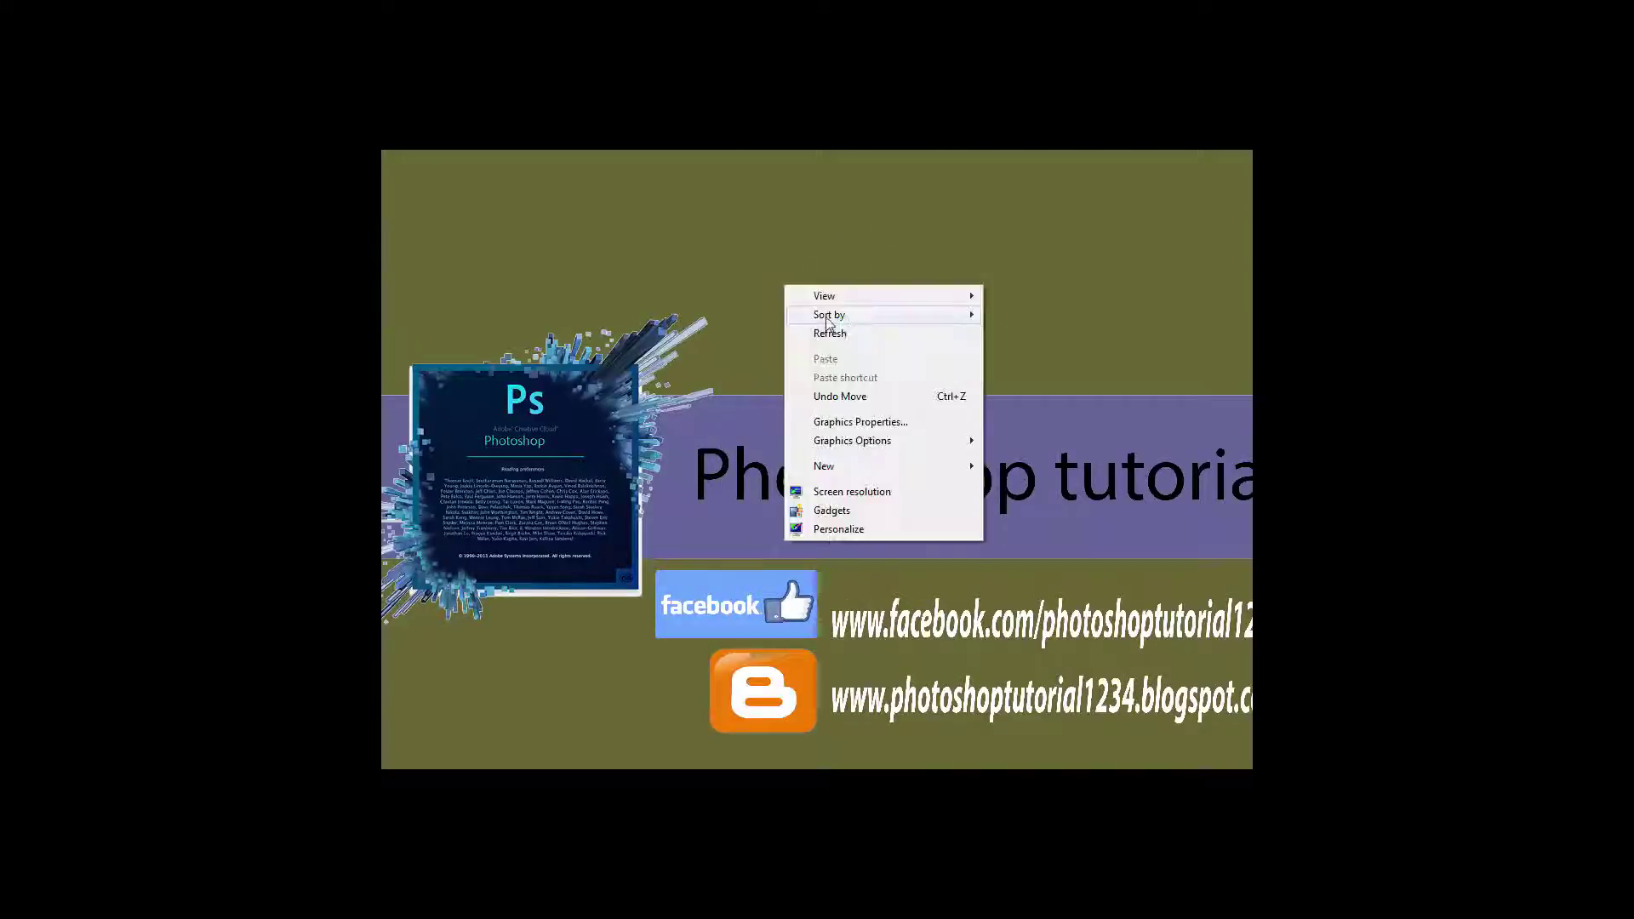
pyautogui.click(844, 339)
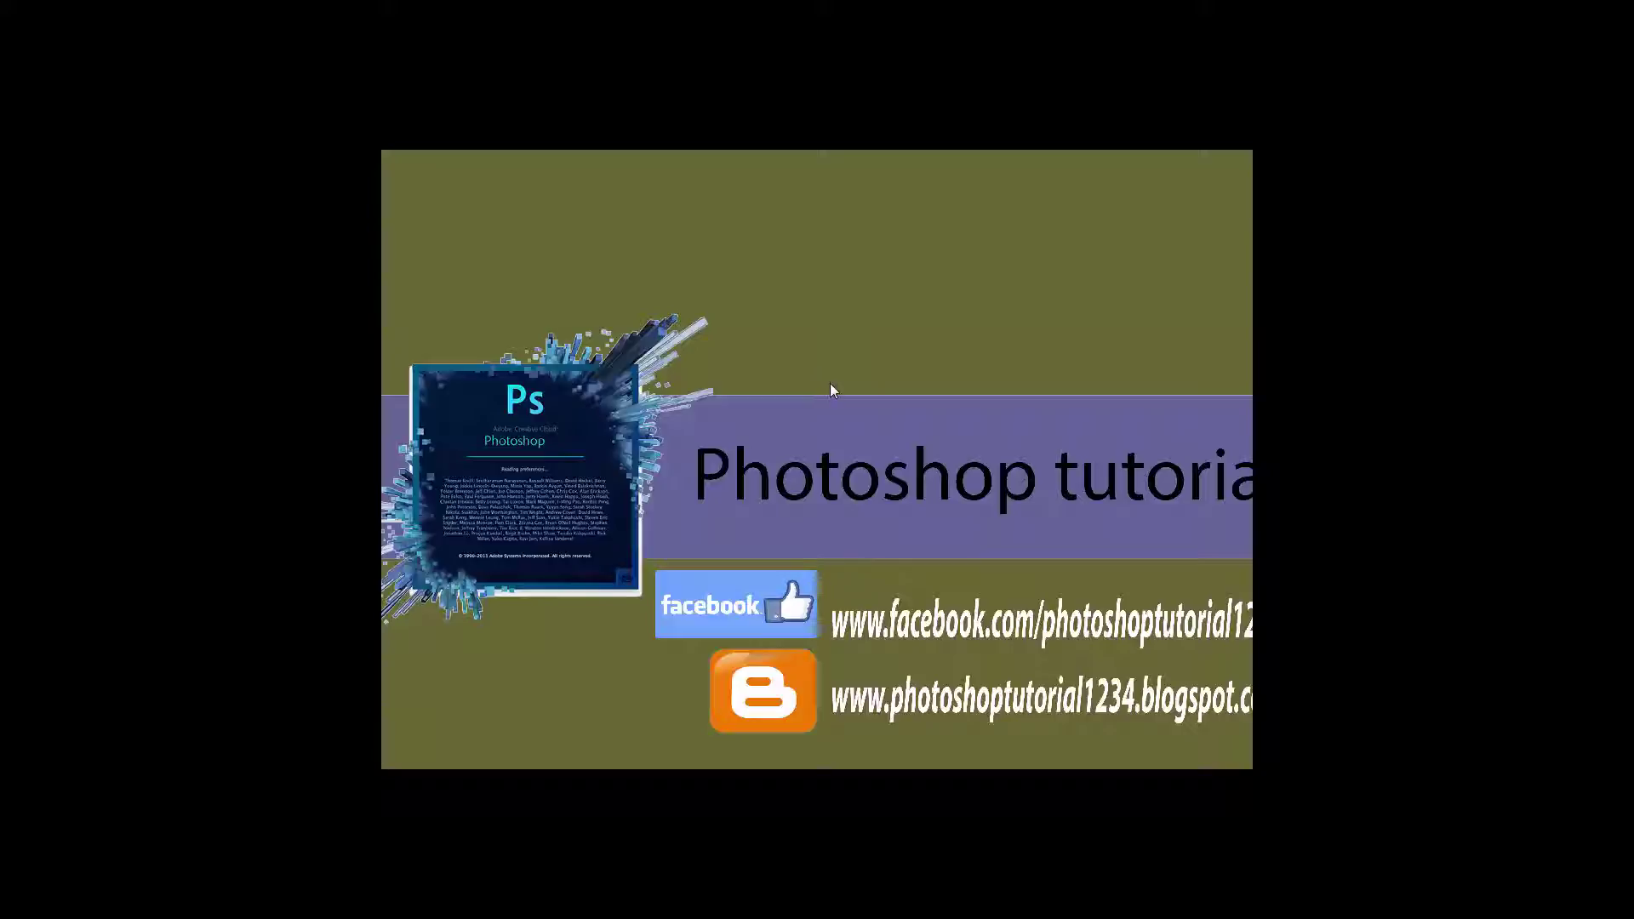
pyautogui.rightClick(808, 308)
pyautogui.click(824, 347)
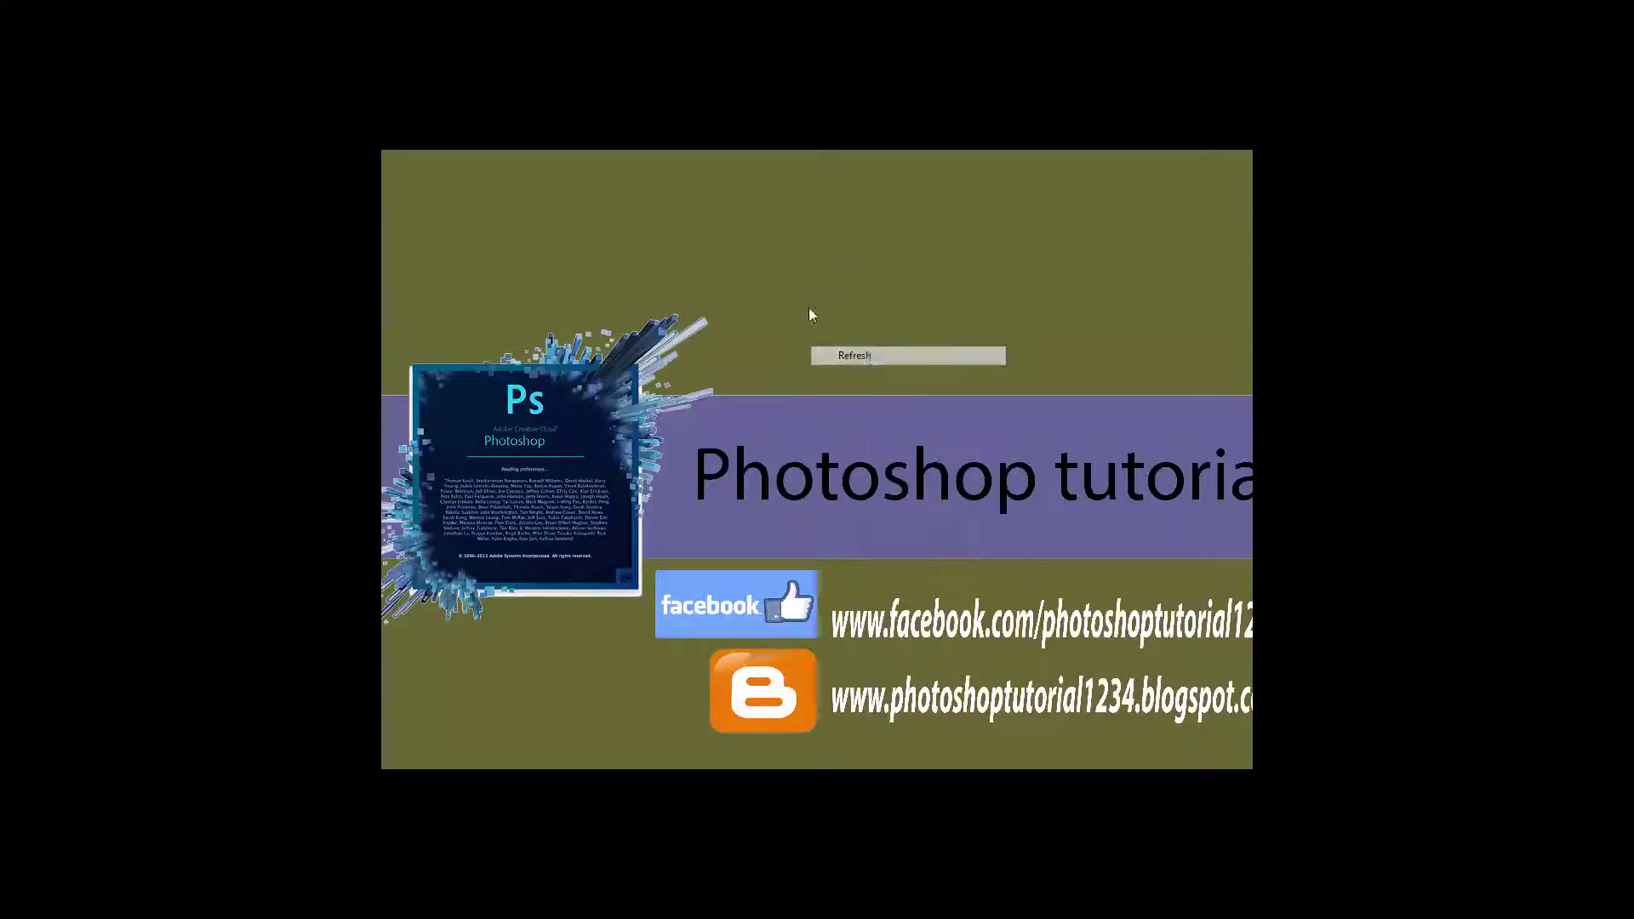
pyautogui.rightClick(747, 298)
pyautogui.click(821, 350)
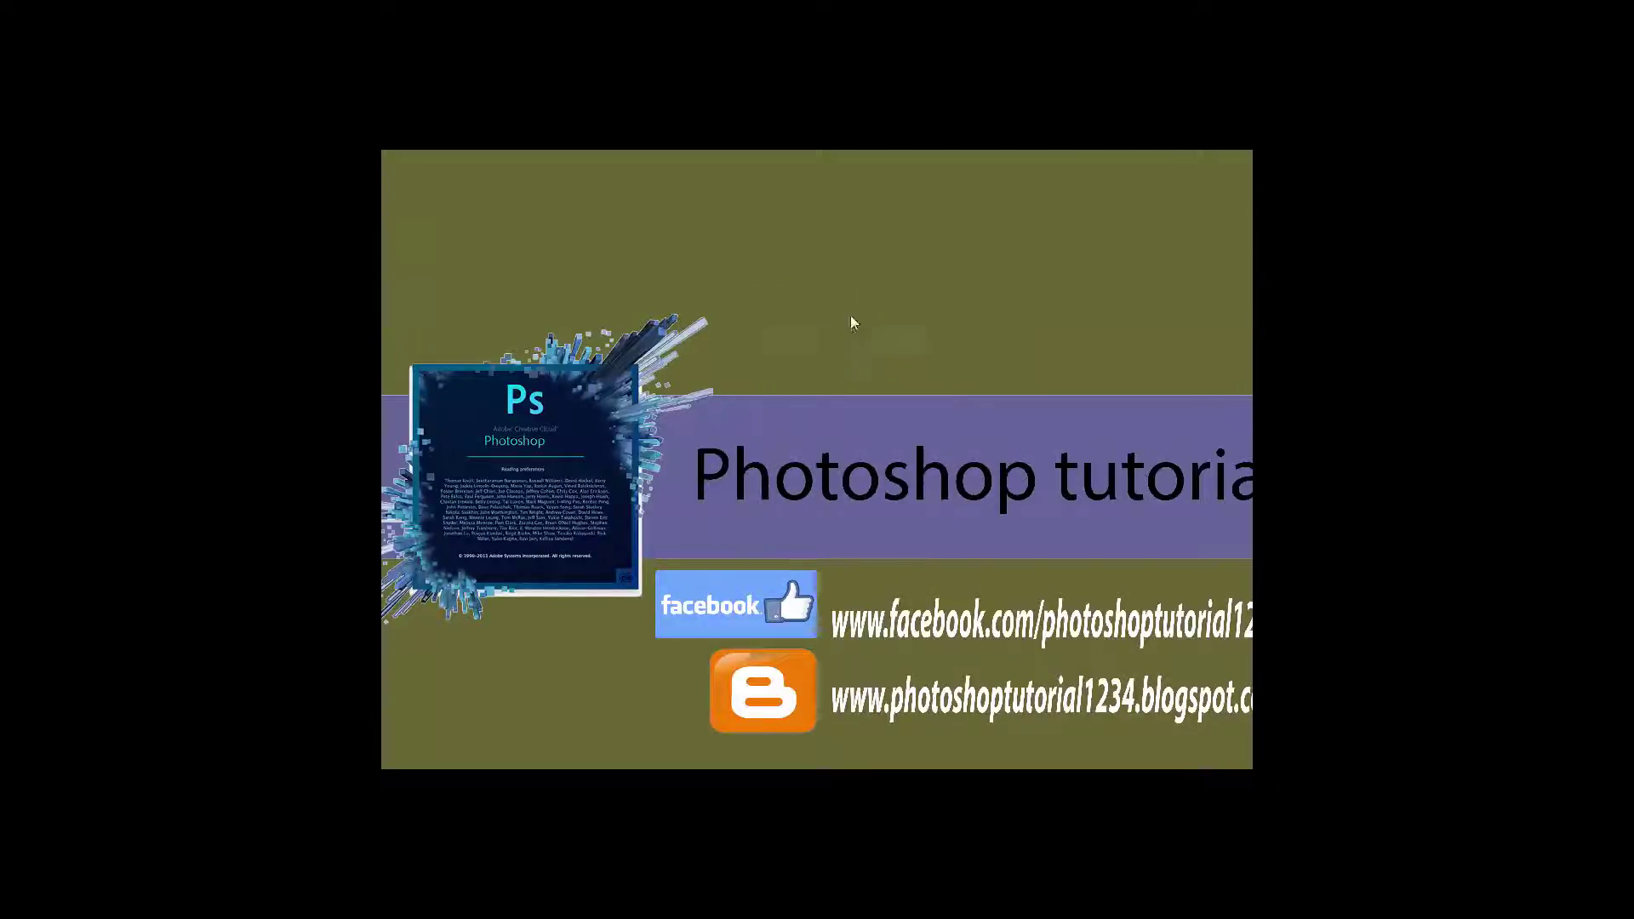
pyautogui.rightClick(778, 296)
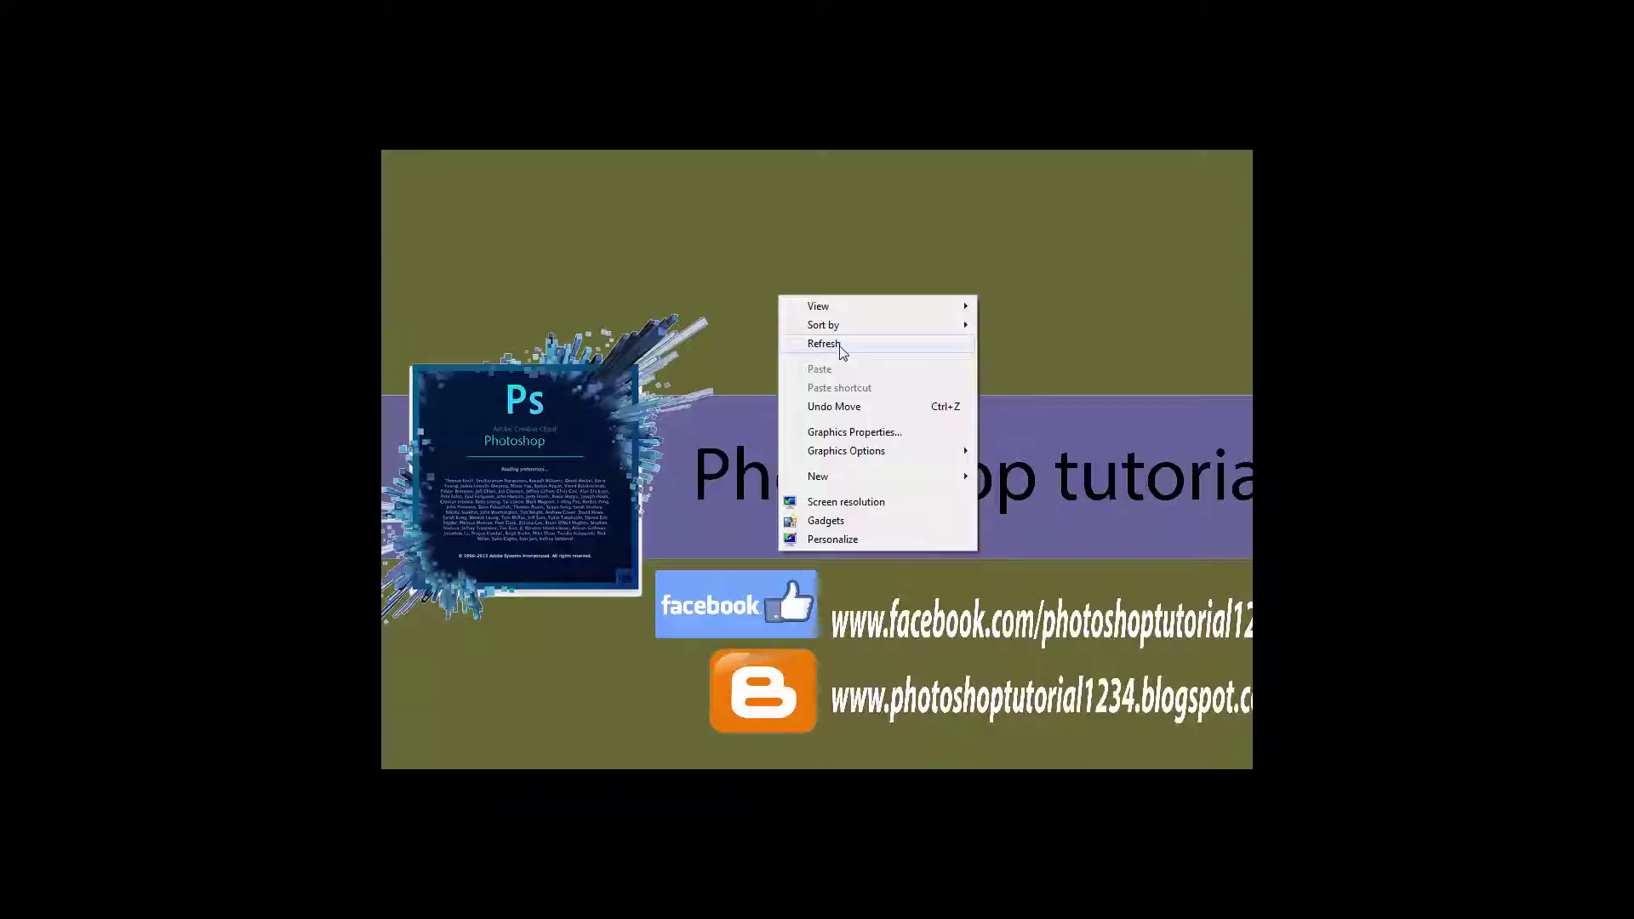
pyautogui.click(841, 351)
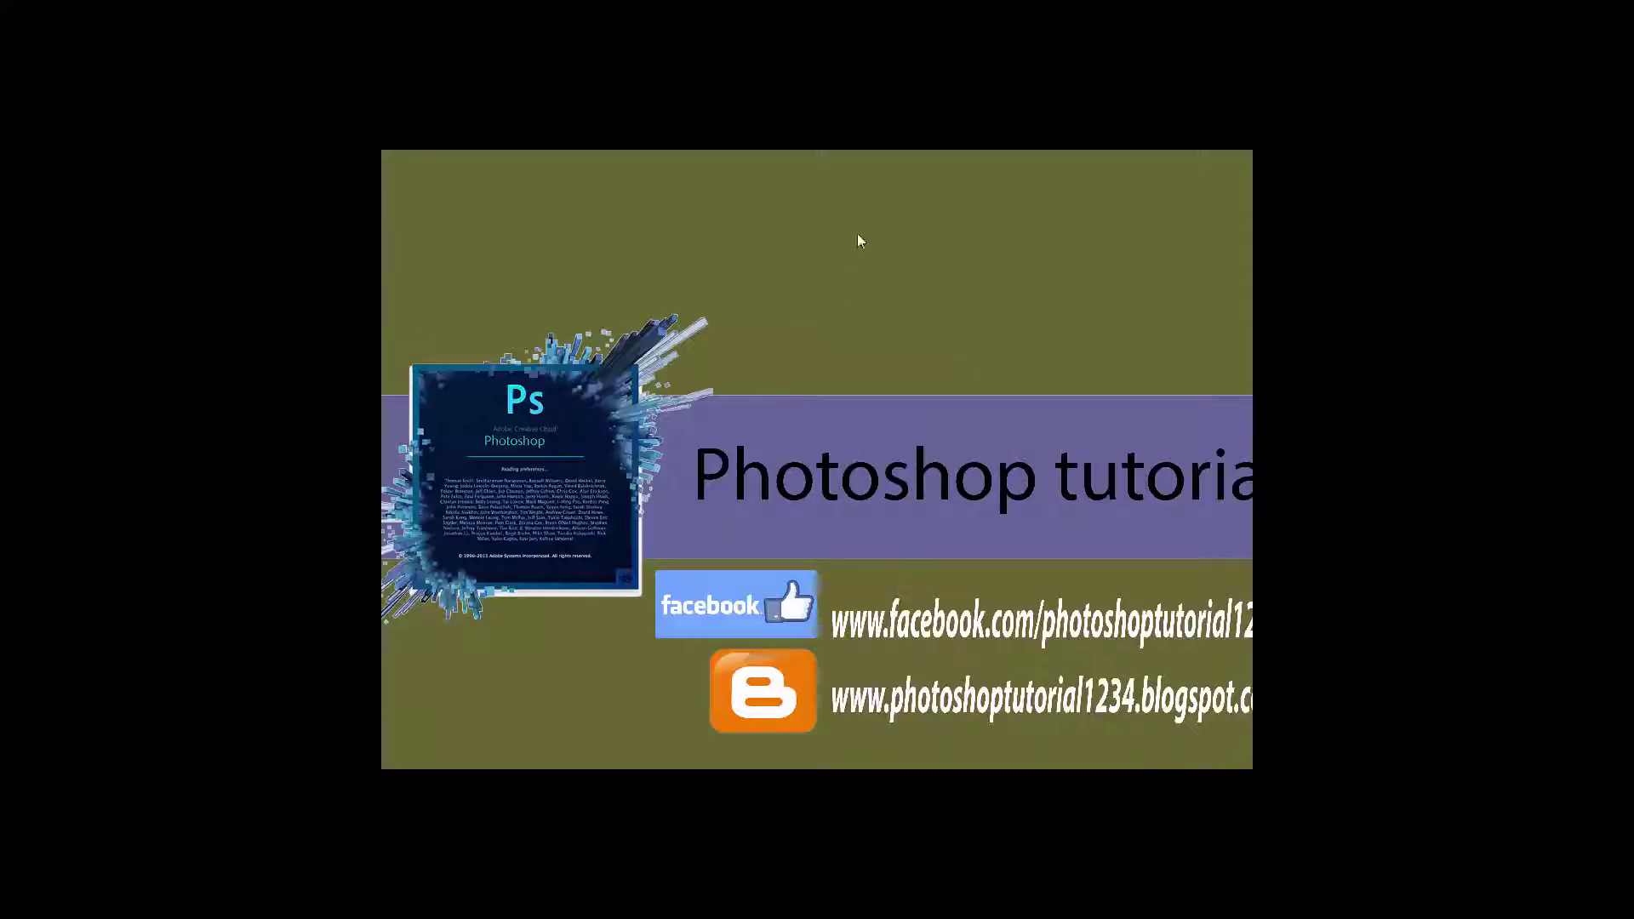
pyautogui.rightClick(785, 298)
pyautogui.click(855, 349)
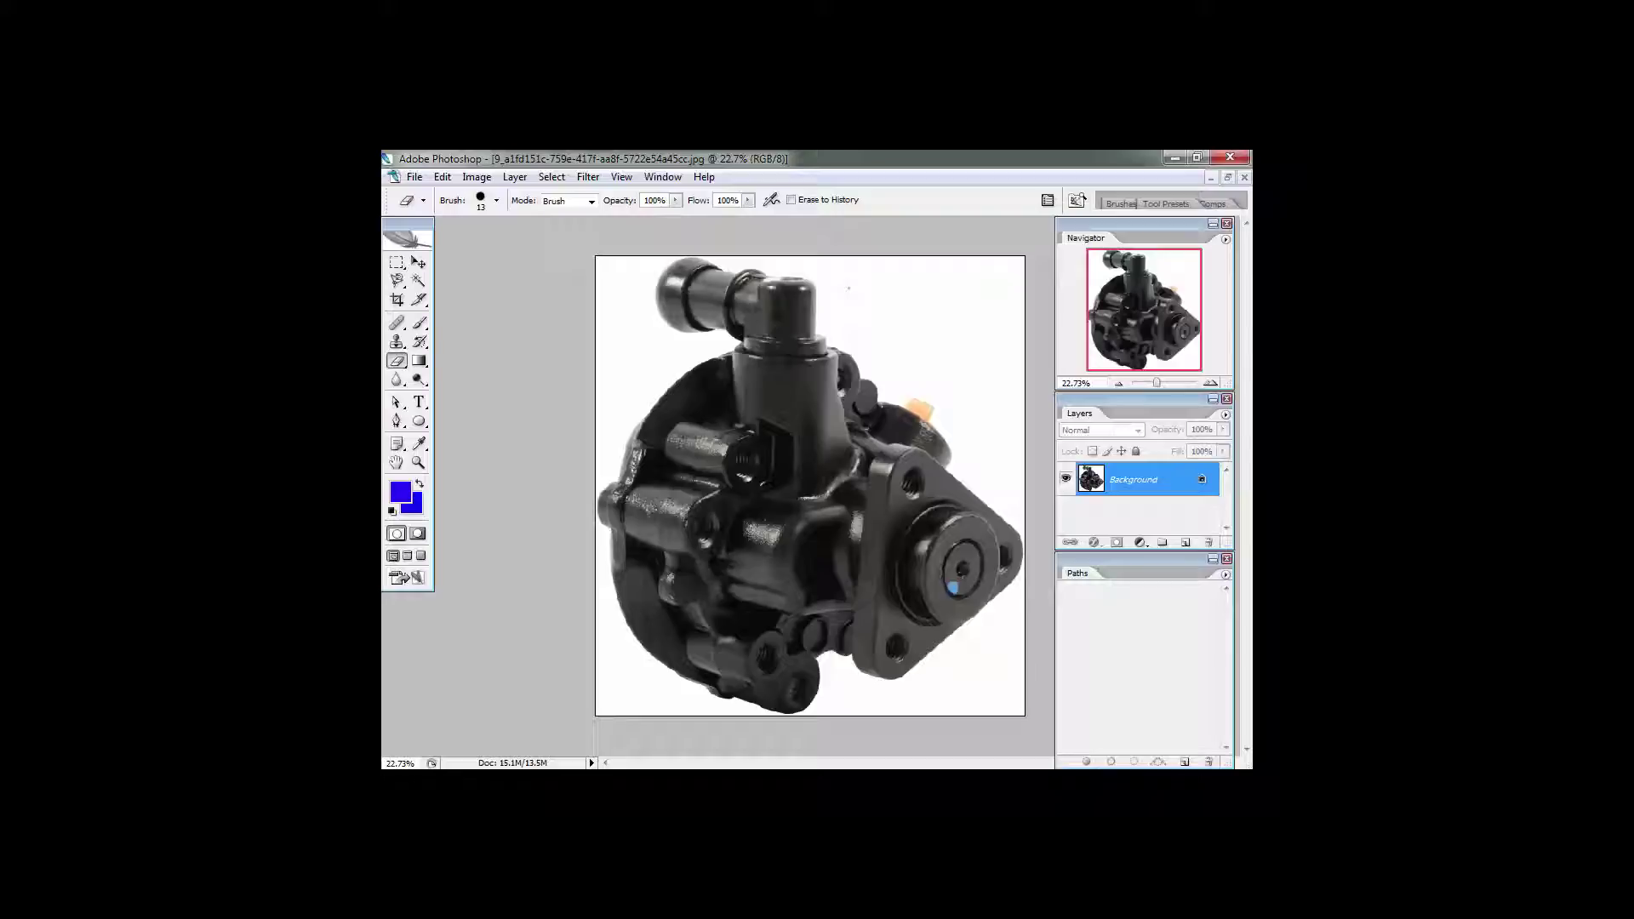
# Activate the Pen tool and switch the pump image to full screen mode with the menu bar.
pyautogui.press('p')
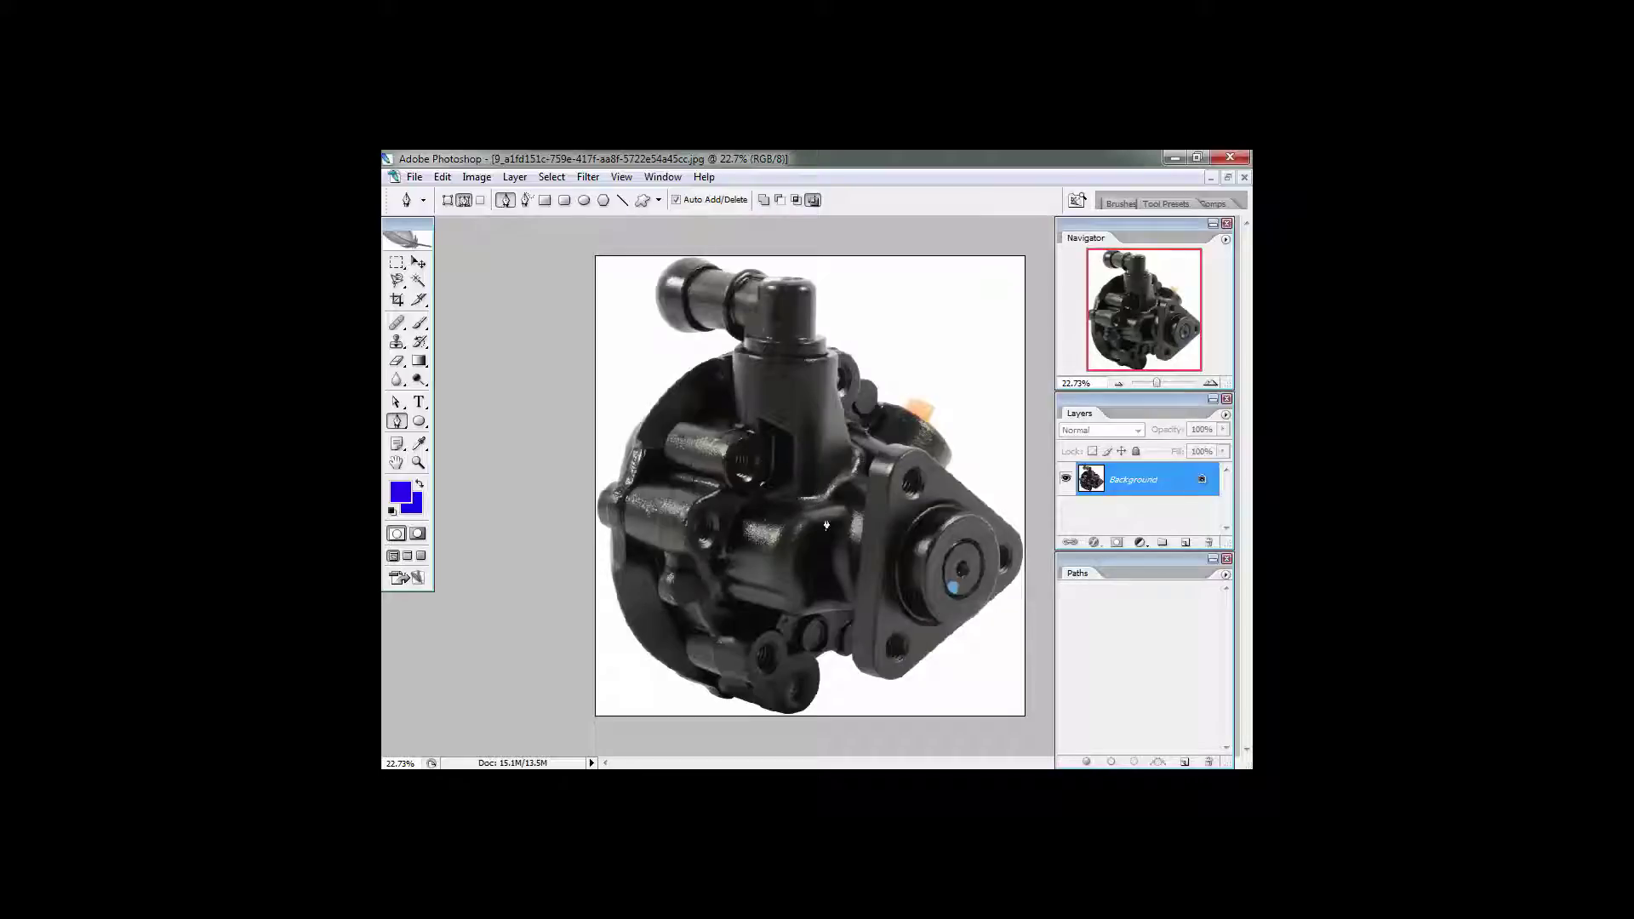
pyautogui.hotkey('ctrl', '+')
pyautogui.moveTo(803, 455); pyautogui.dragTo(722, 308)
pyautogui.scroll(-1, 793, 444)
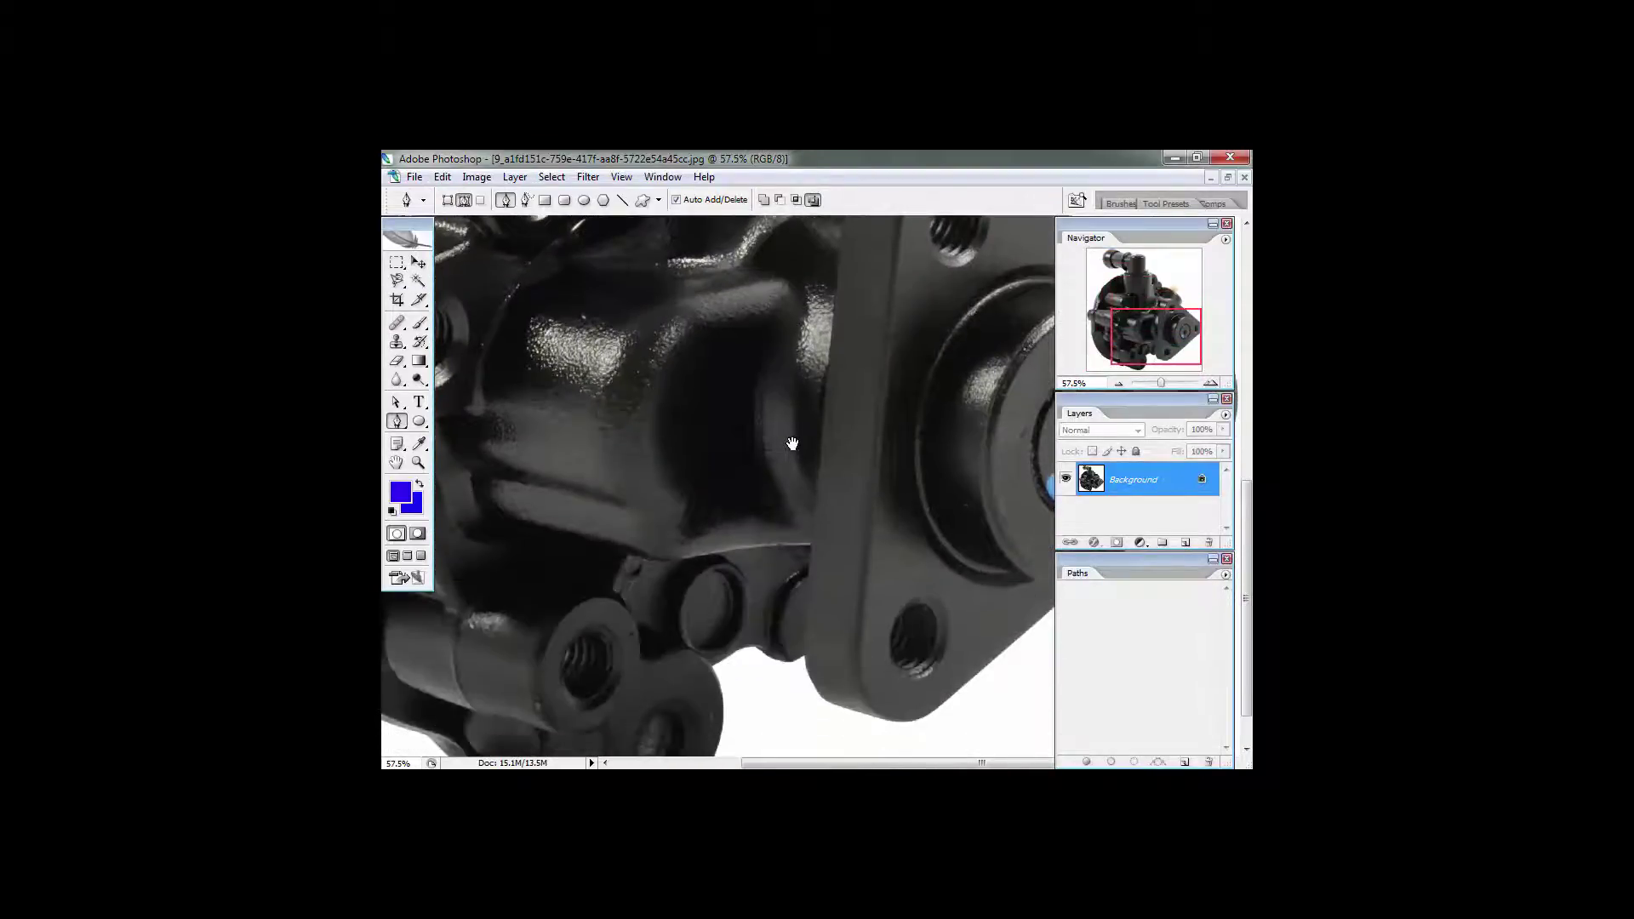
pyautogui.press('f')
# Examine the pump's edges up close, from the pipe fitting and neck to the mounting flange and the lower bolt holes.
pyautogui.moveTo(919, 482); pyautogui.dragTo(800, 519)
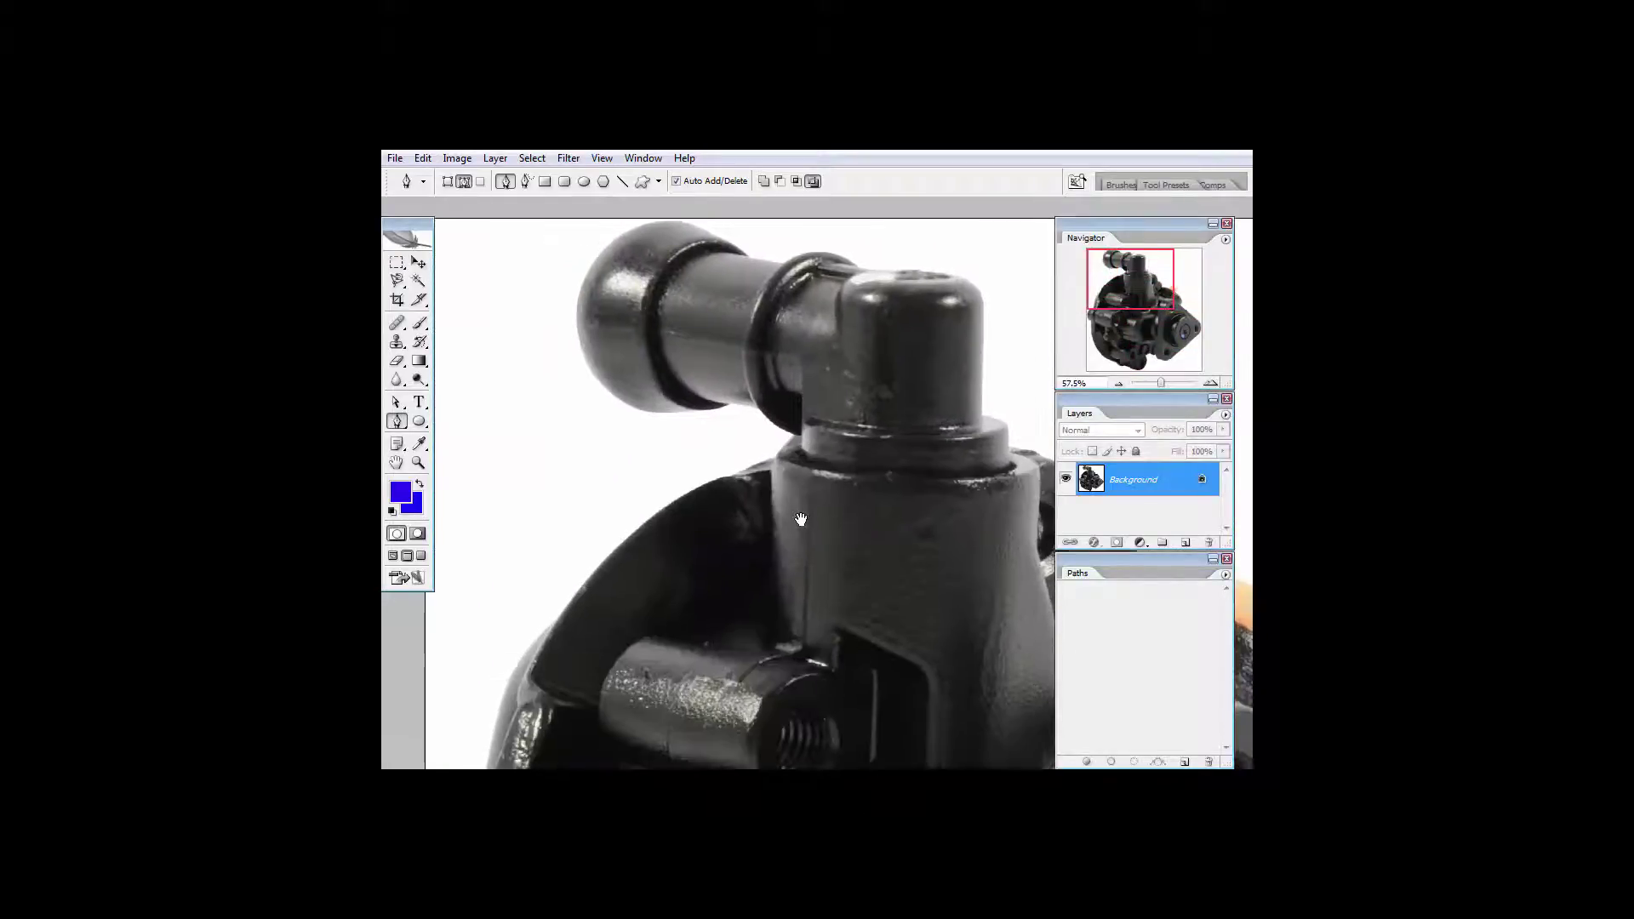
pyautogui.scroll(3, 800, 519)
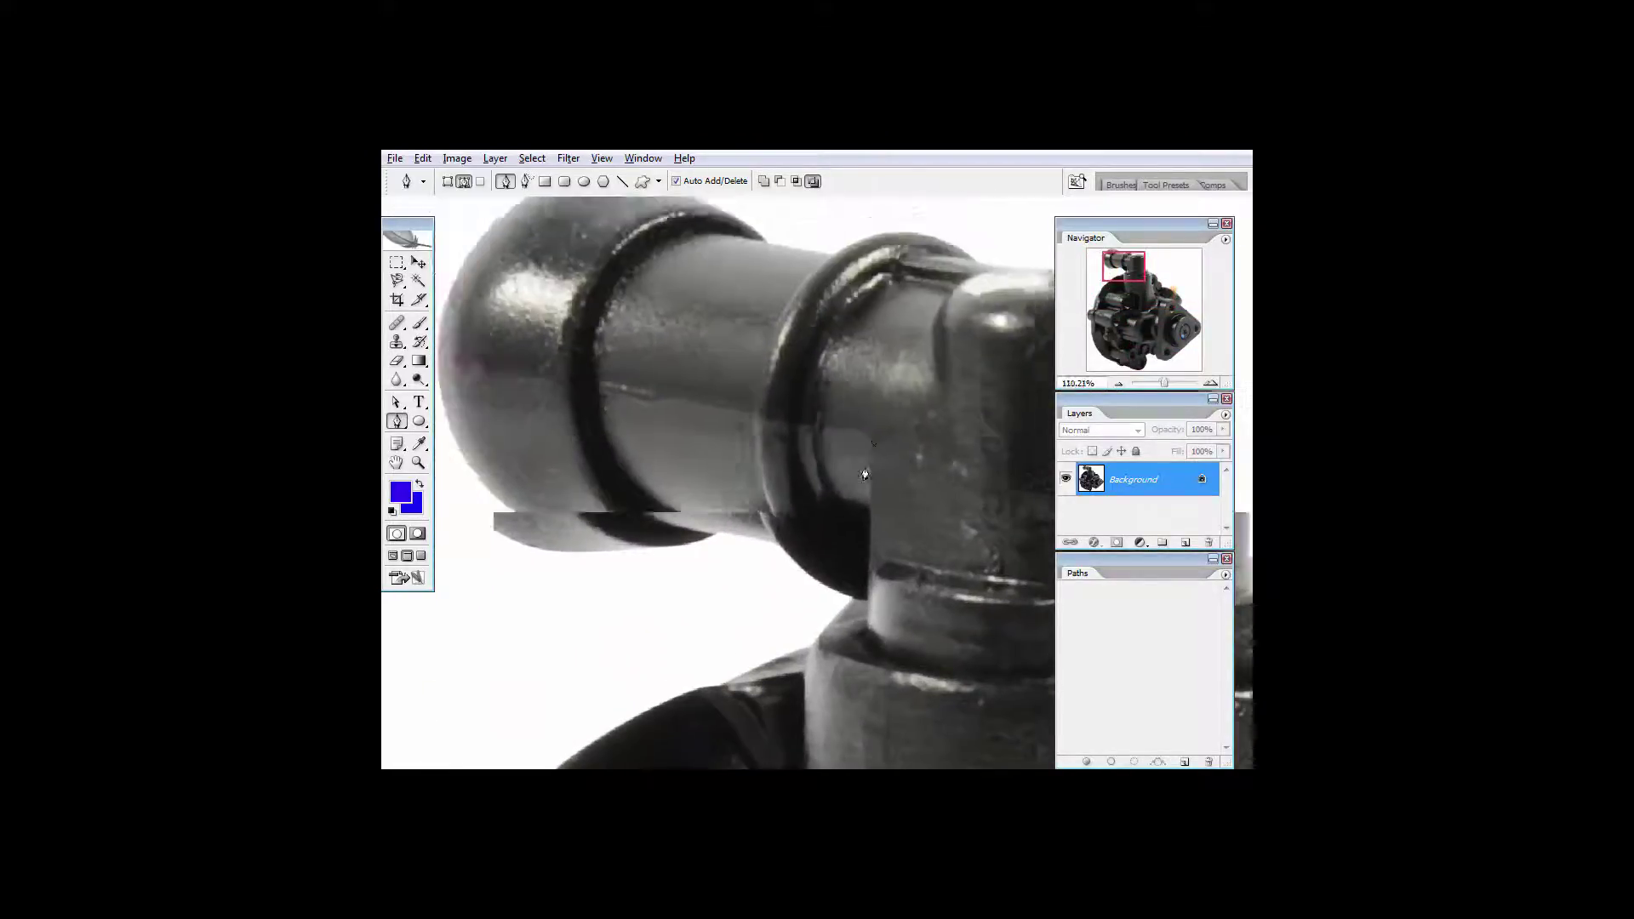
pyautogui.scroll(-3, 865, 473)
pyautogui.moveTo(865, 474); pyautogui.dragTo(832, 714)
pyautogui.scroll(2, 699, 395)
pyautogui.scroll(-1, 603, 264)
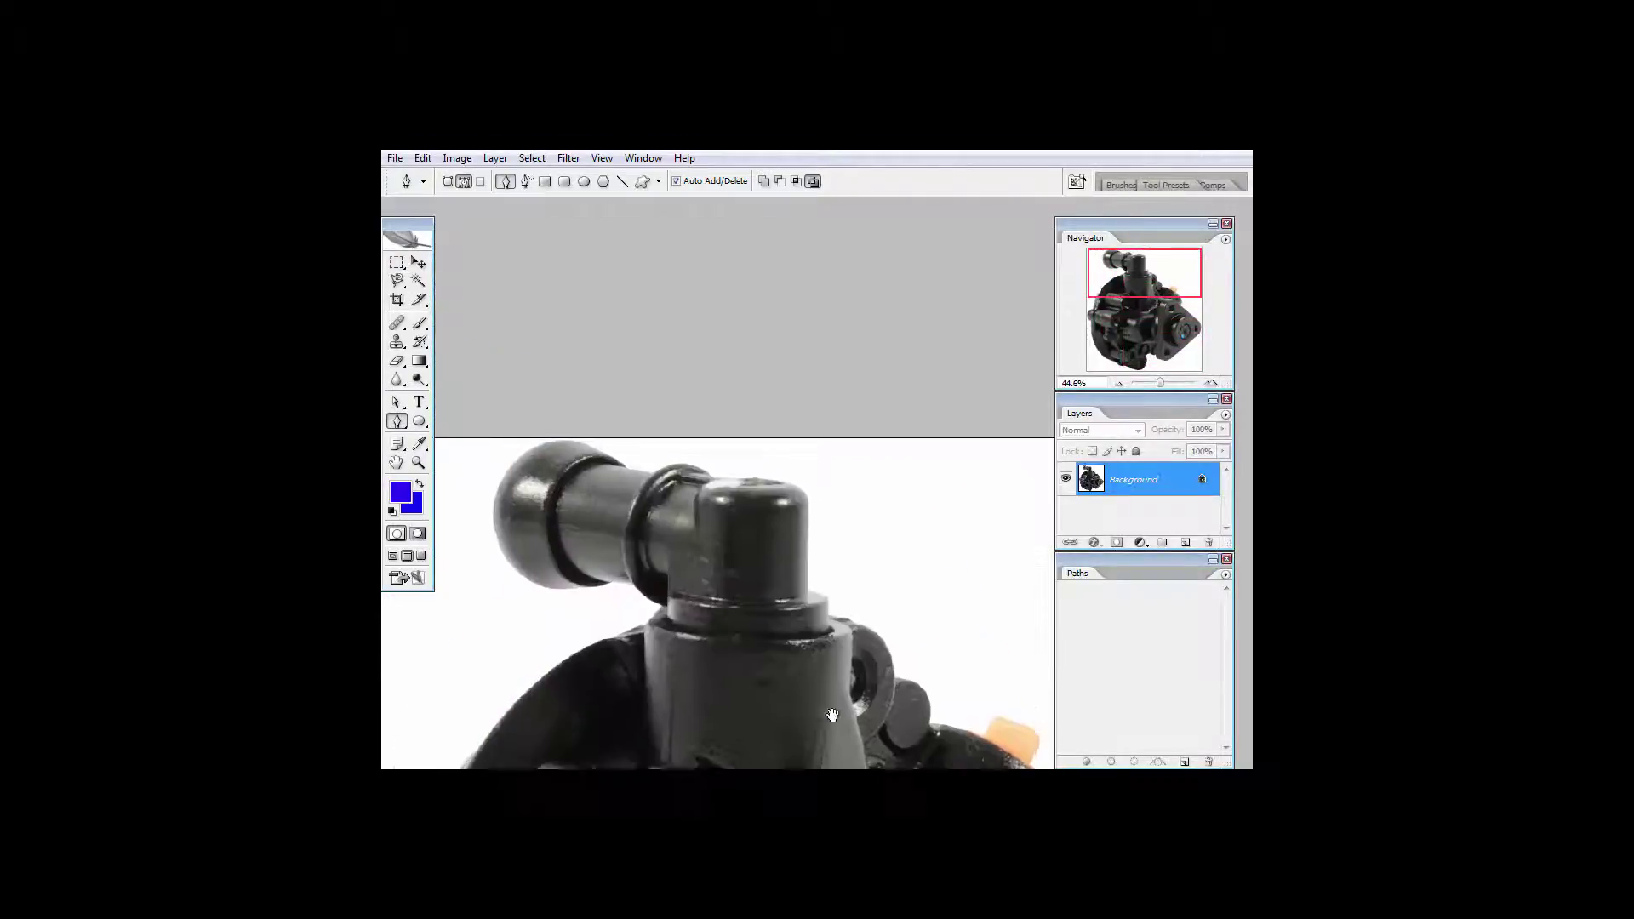
pyautogui.scroll(4, 832, 715)
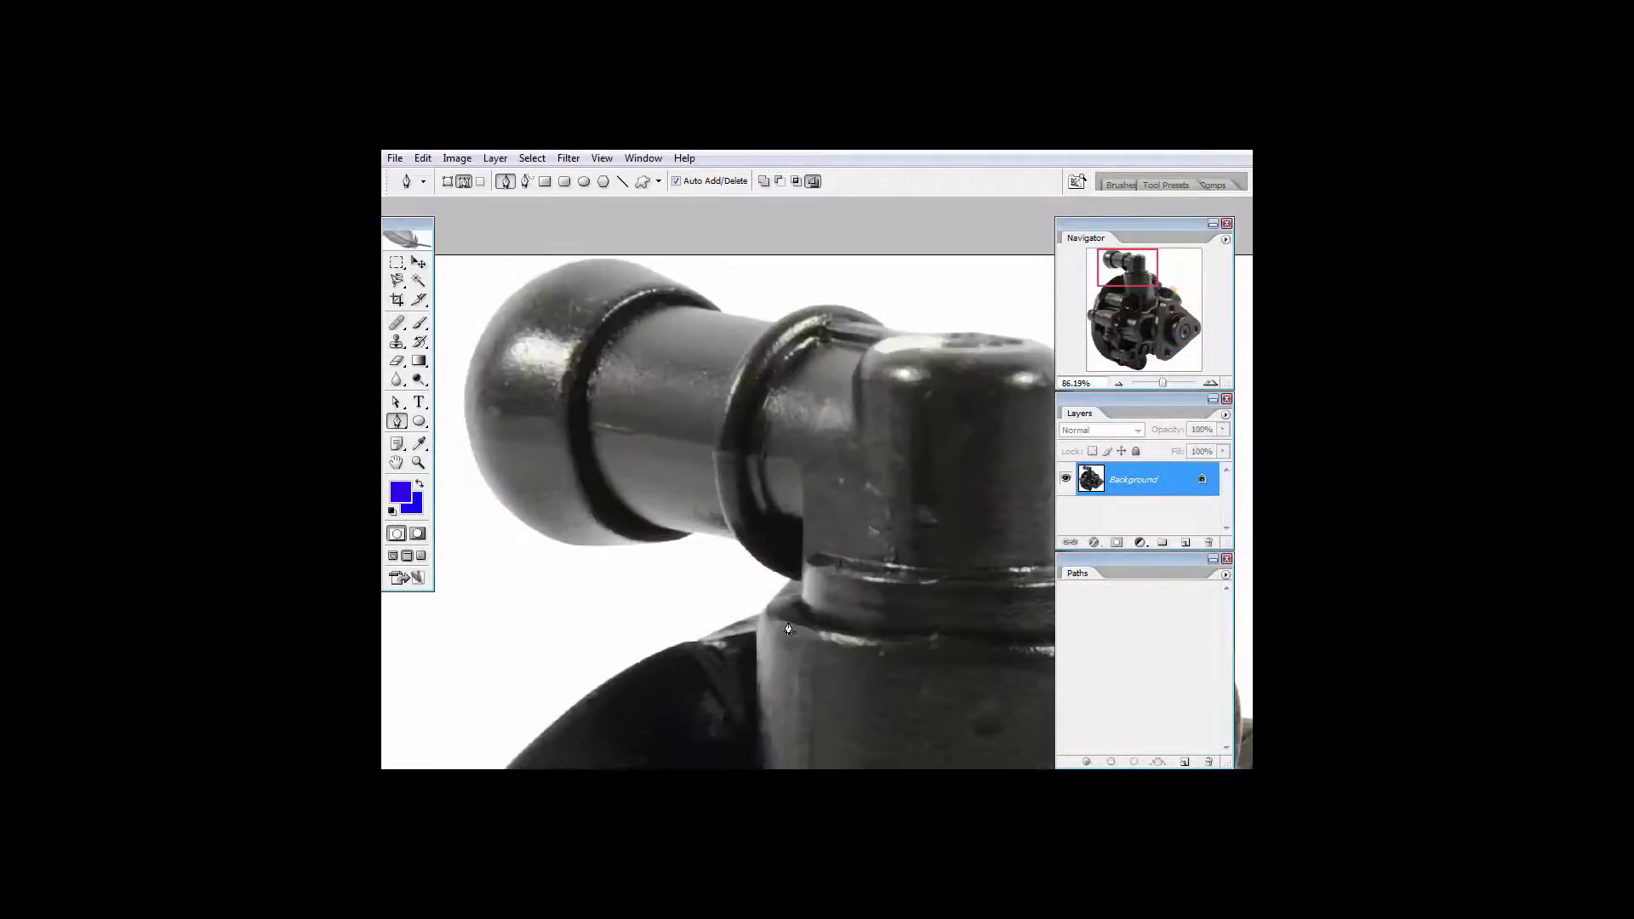
pyautogui.scroll(2, 788, 628)
pyautogui.moveTo(788, 628); pyautogui.dragTo(753, 659)
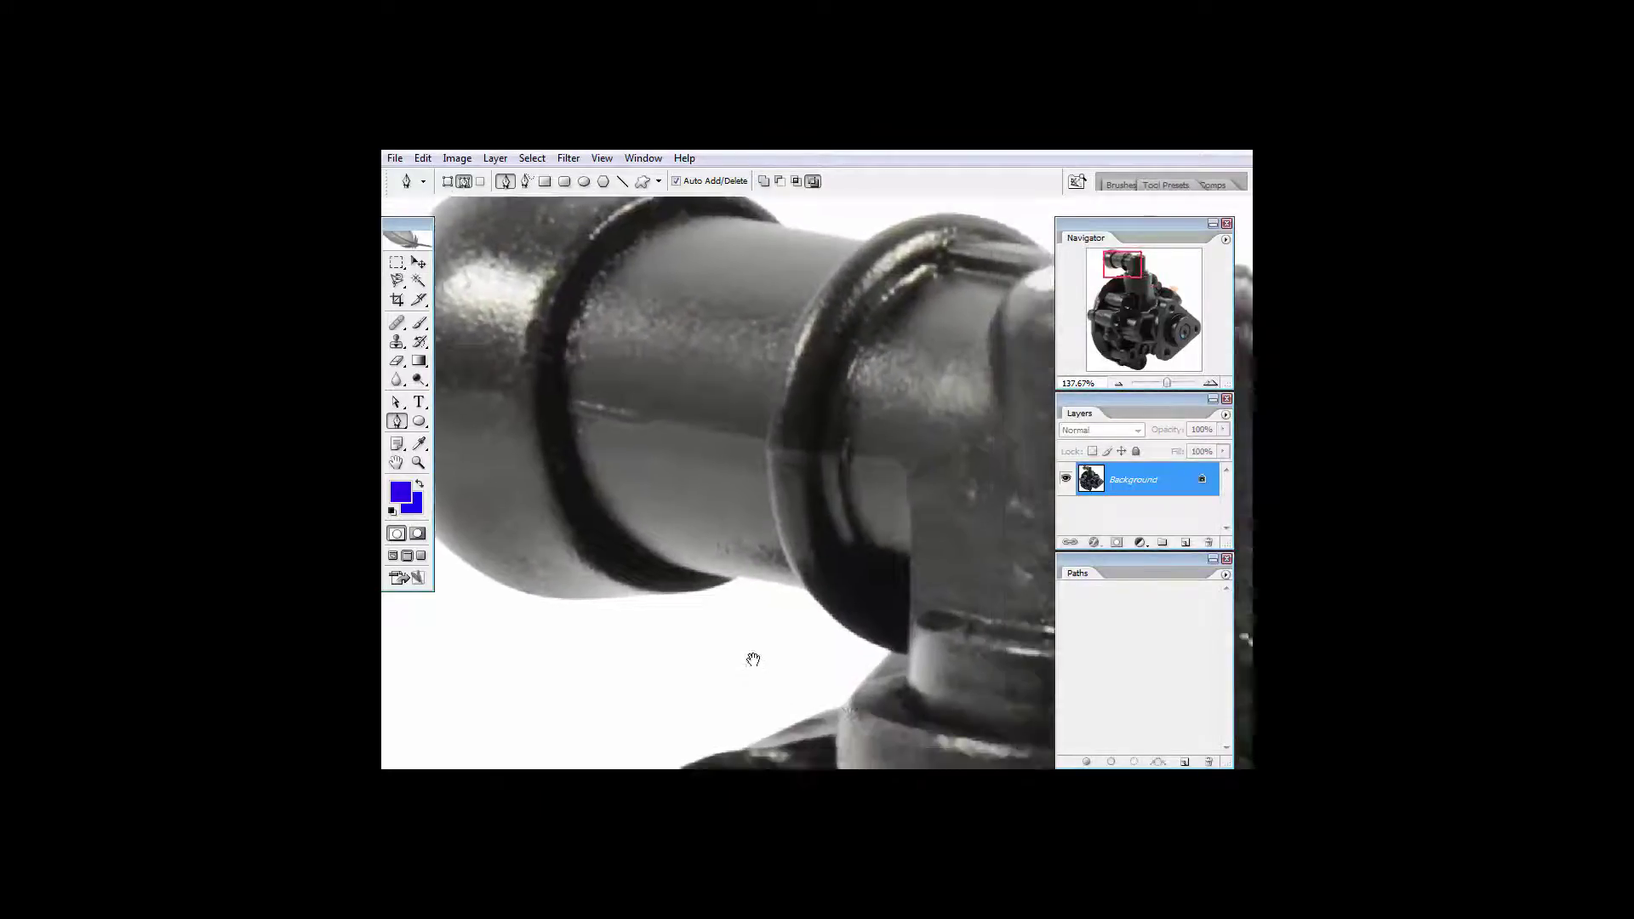
pyautogui.scroll(-2, 833, 638)
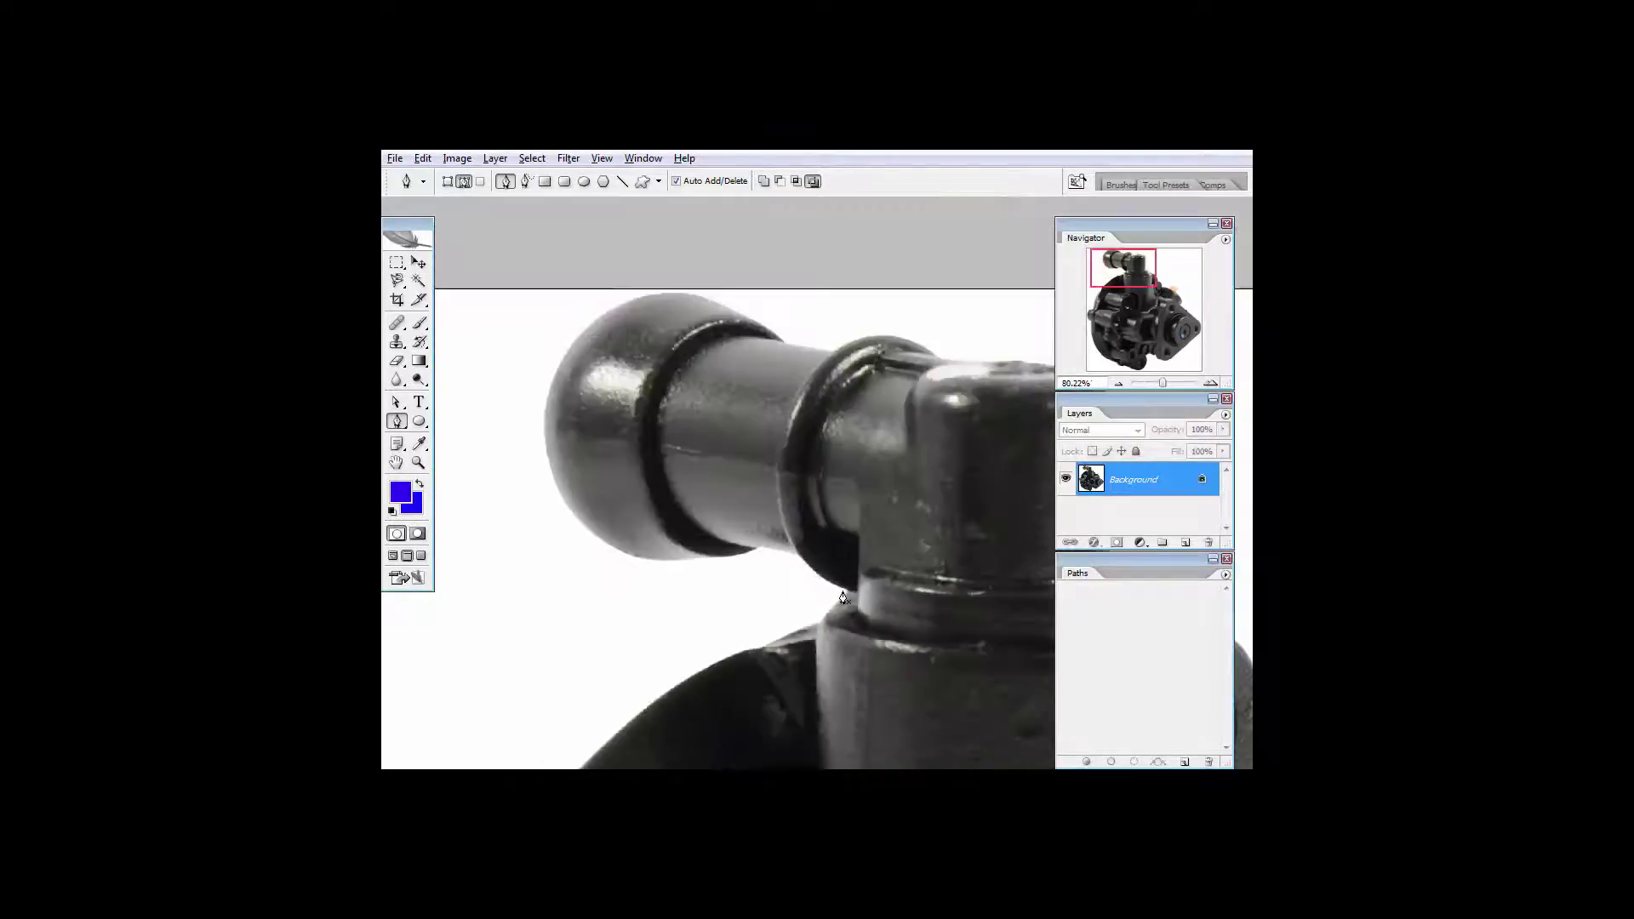
pyautogui.moveTo(1021, 758); pyautogui.dragTo(769, 568)
pyautogui.scroll(-3, 768, 569)
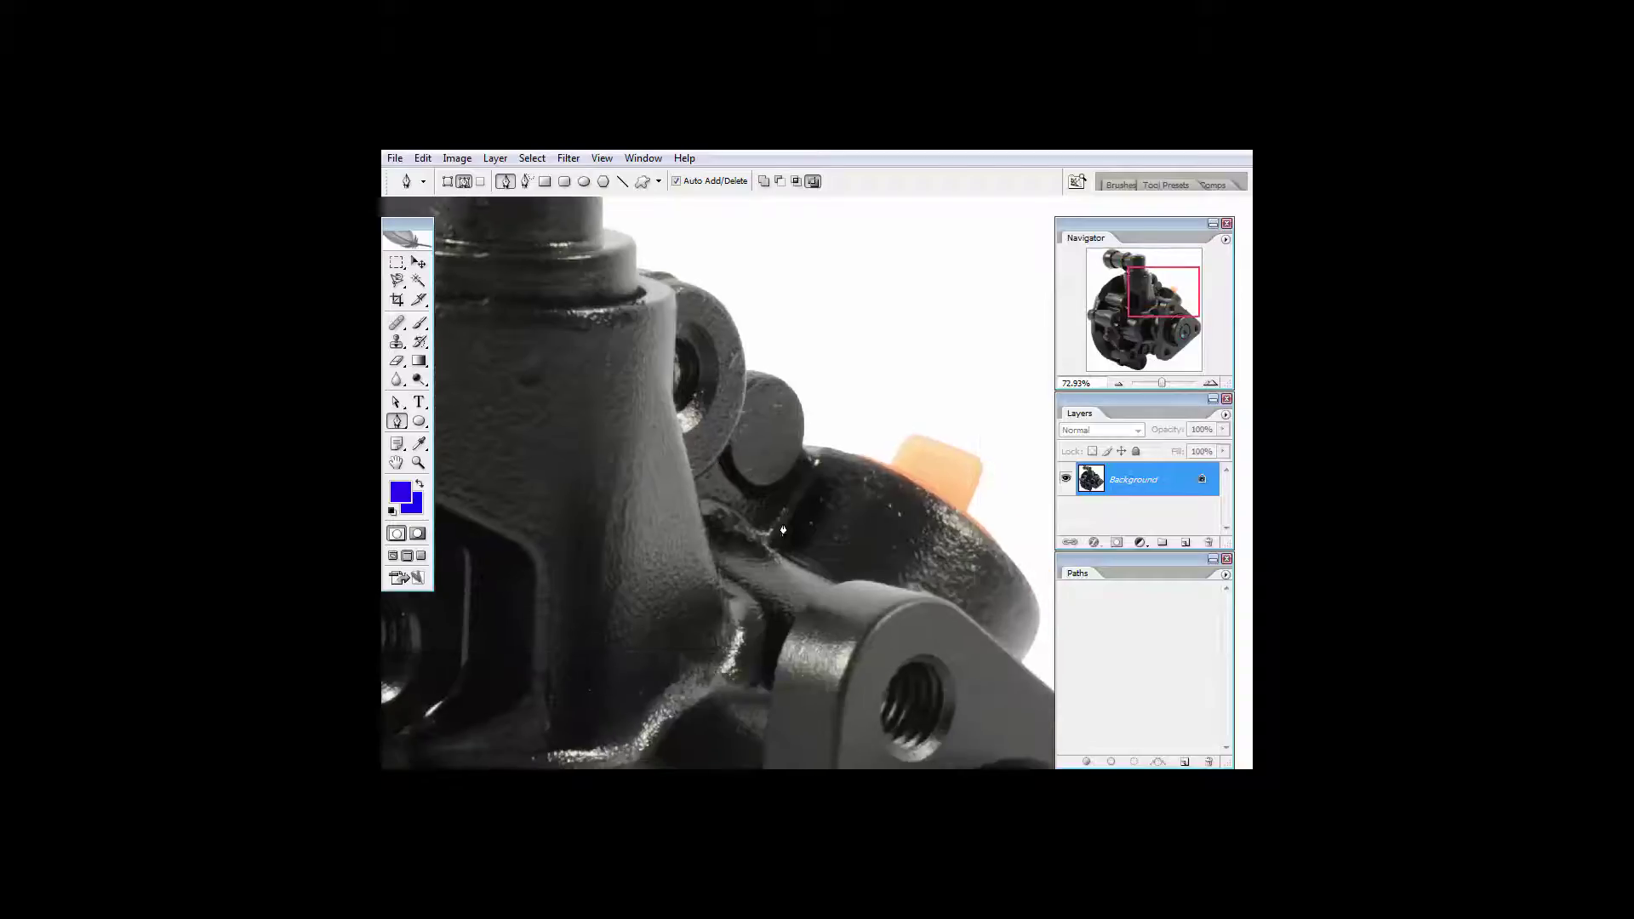
pyautogui.moveTo(894, 723); pyautogui.dragTo(861, 290)
pyautogui.scroll(-1, 694, 557)
pyautogui.scroll(1, 693, 556)
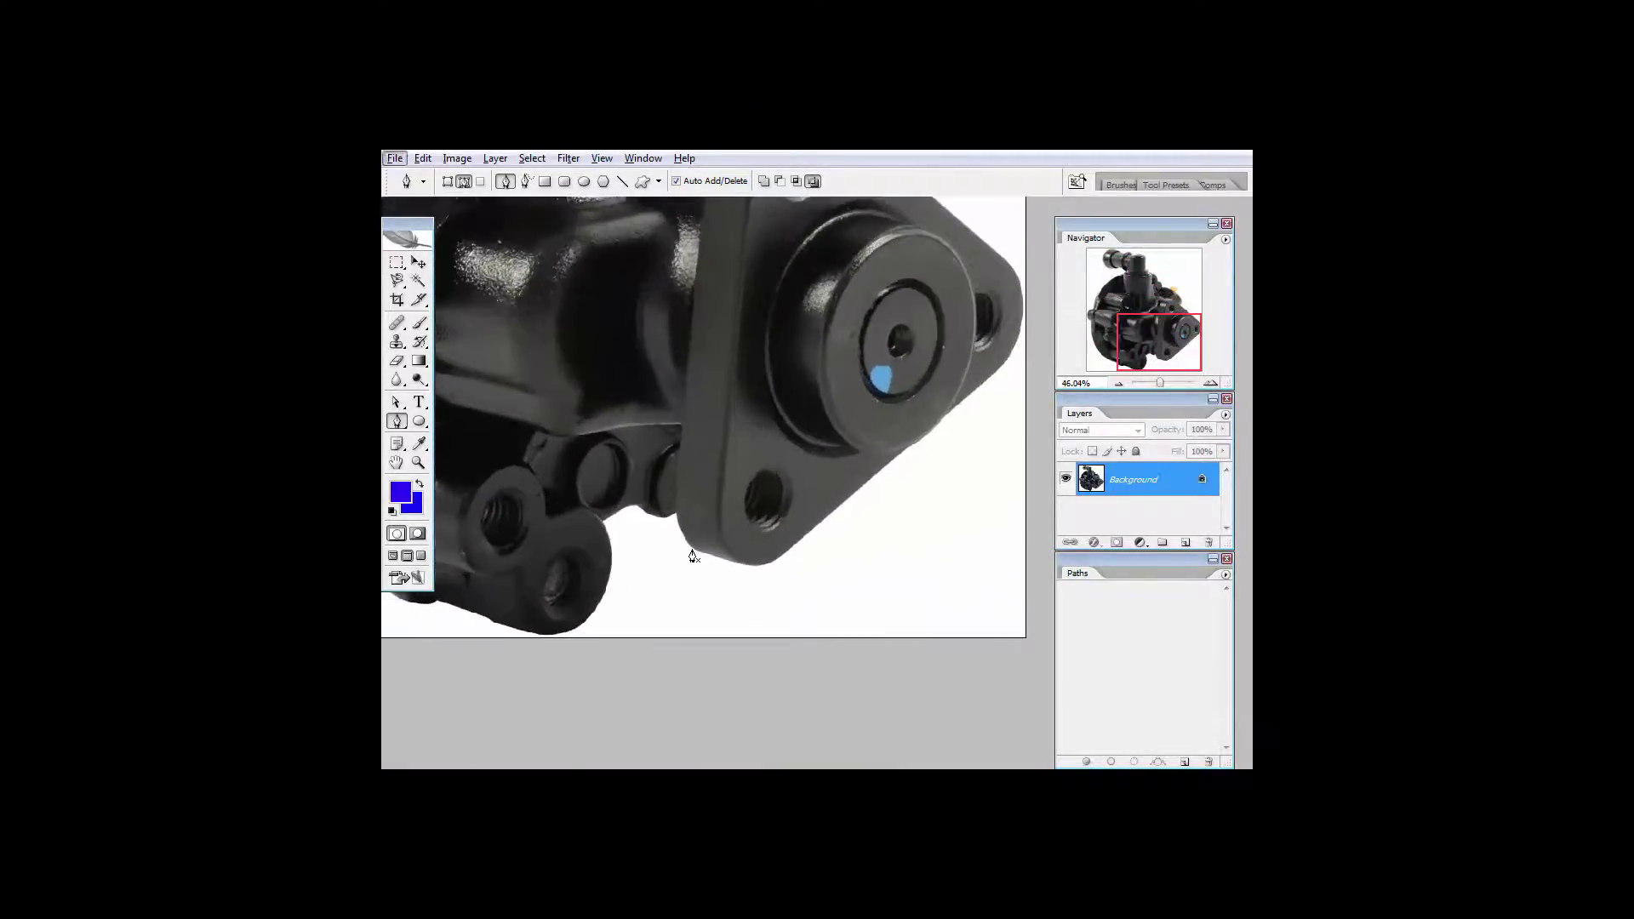
pyautogui.moveTo(694, 556); pyautogui.dragTo(893, 627)
pyautogui.moveTo(684, 420); pyautogui.dragTo(719, 638)
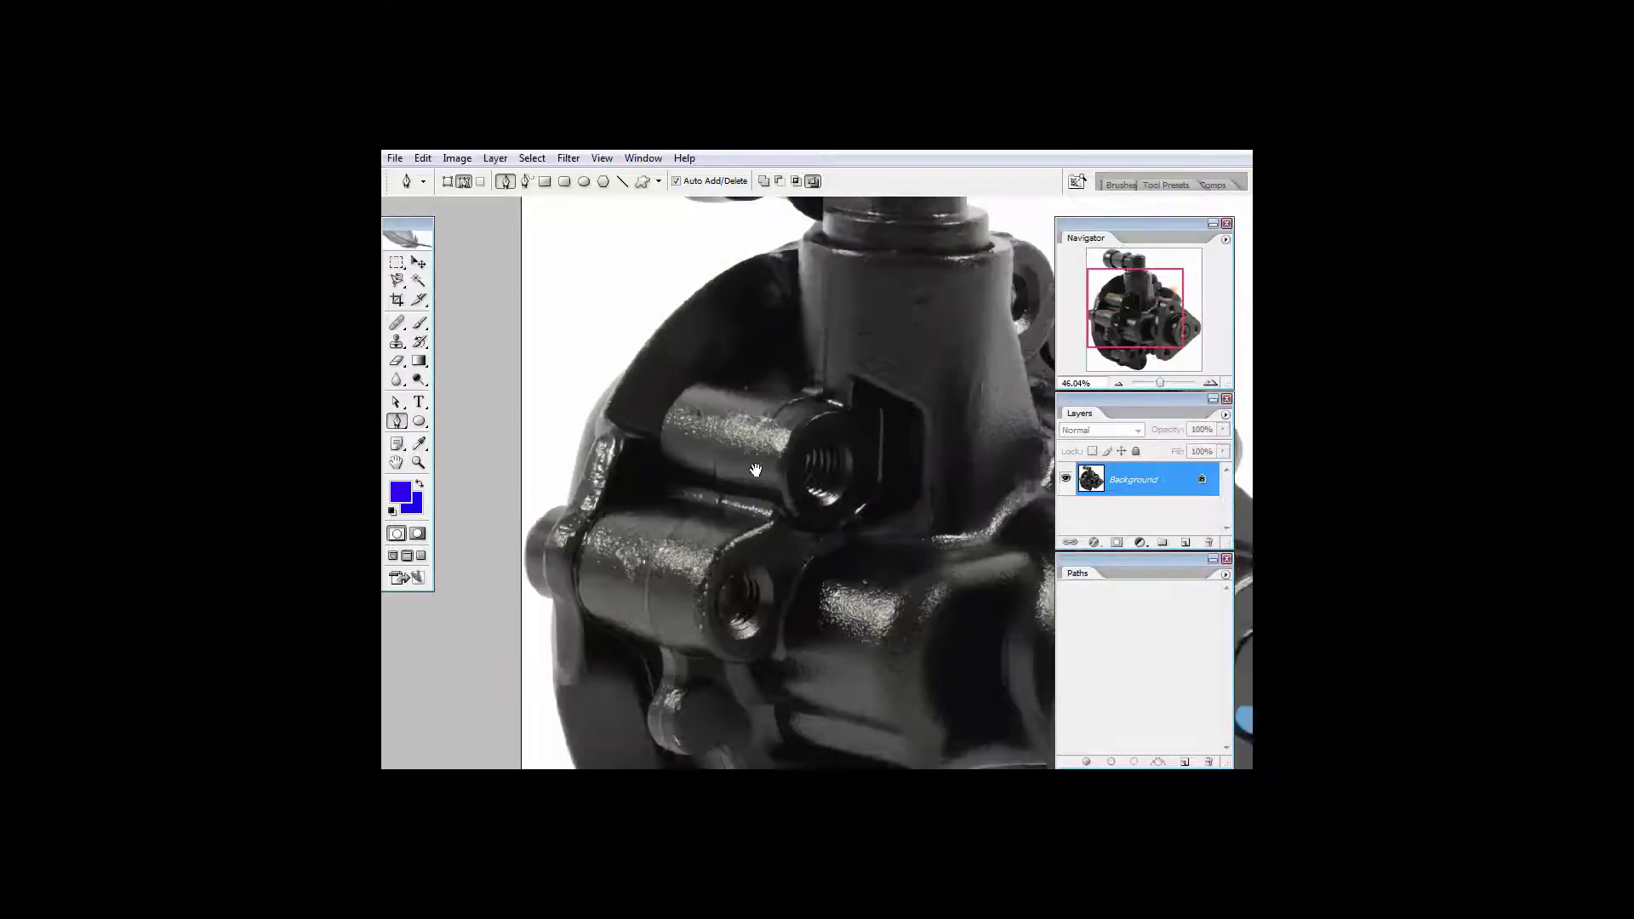
pyautogui.scroll(3, 730, 536)
pyautogui.scroll(1, 730, 536)
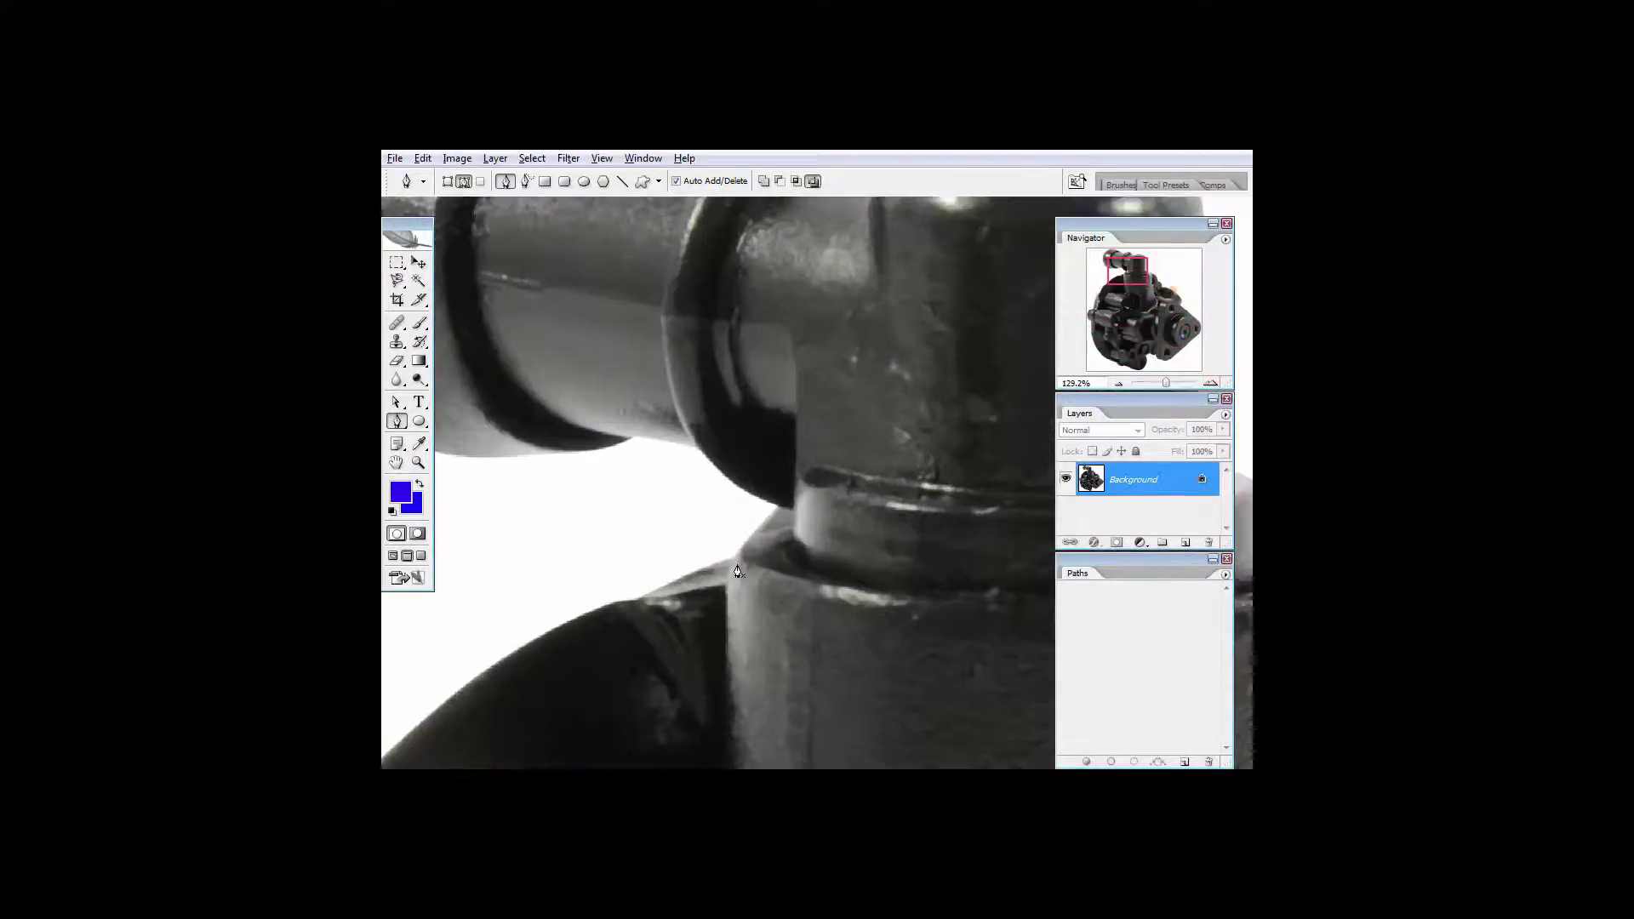
pyautogui.scroll(-2, 737, 572)
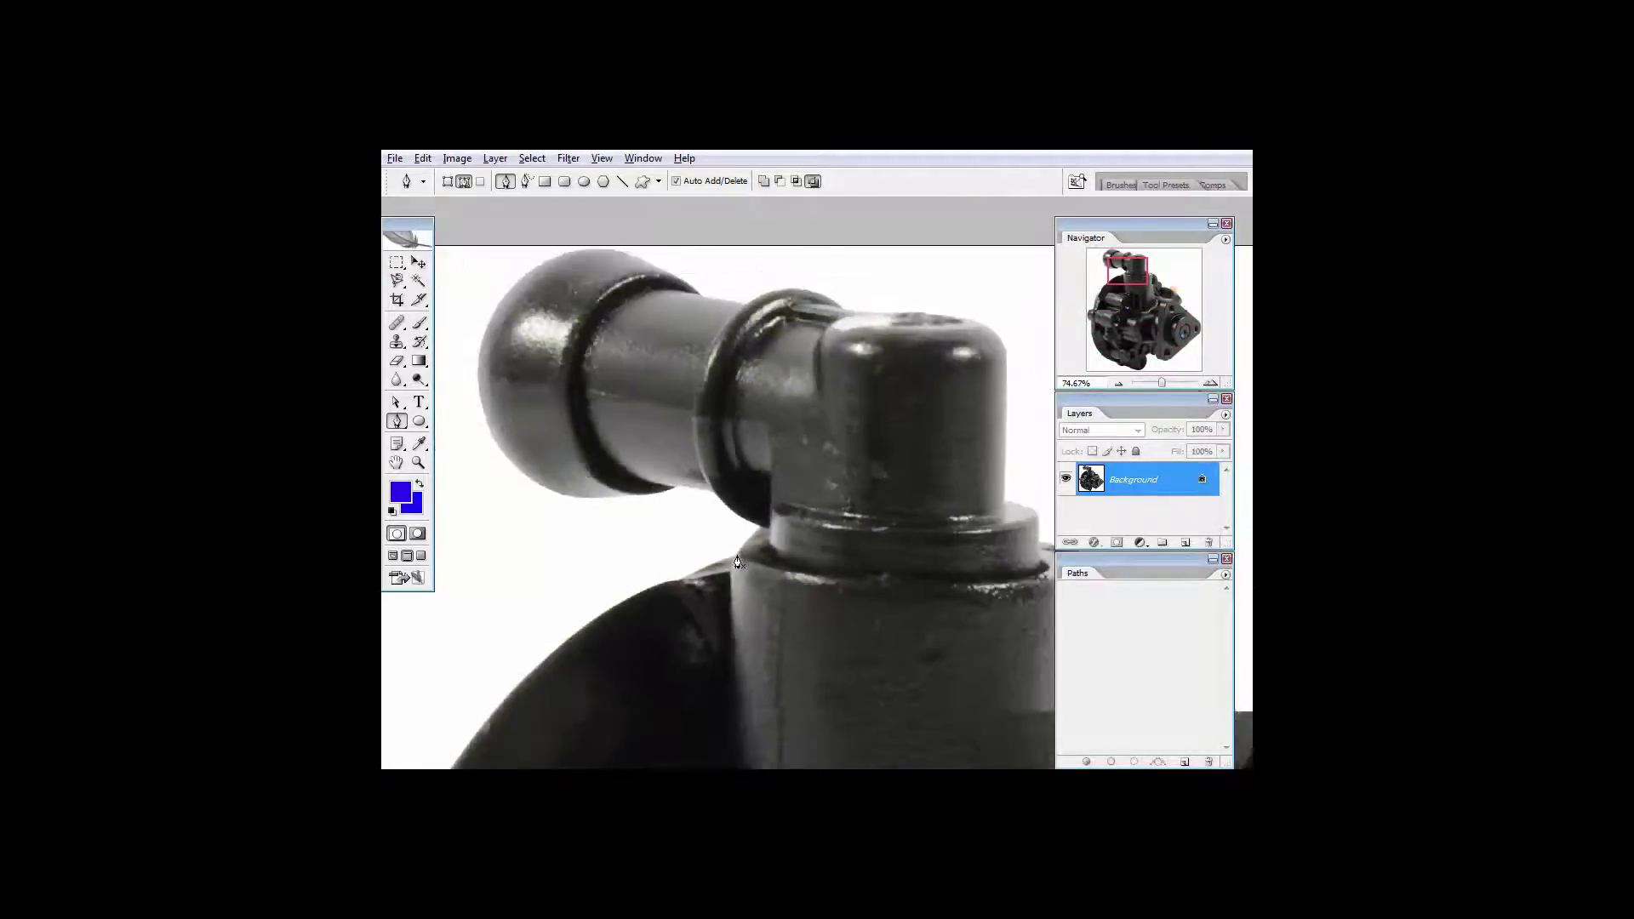
pyautogui.moveTo(869, 595); pyautogui.dragTo(788, 468)
pyautogui.scroll(-3, 787, 468)
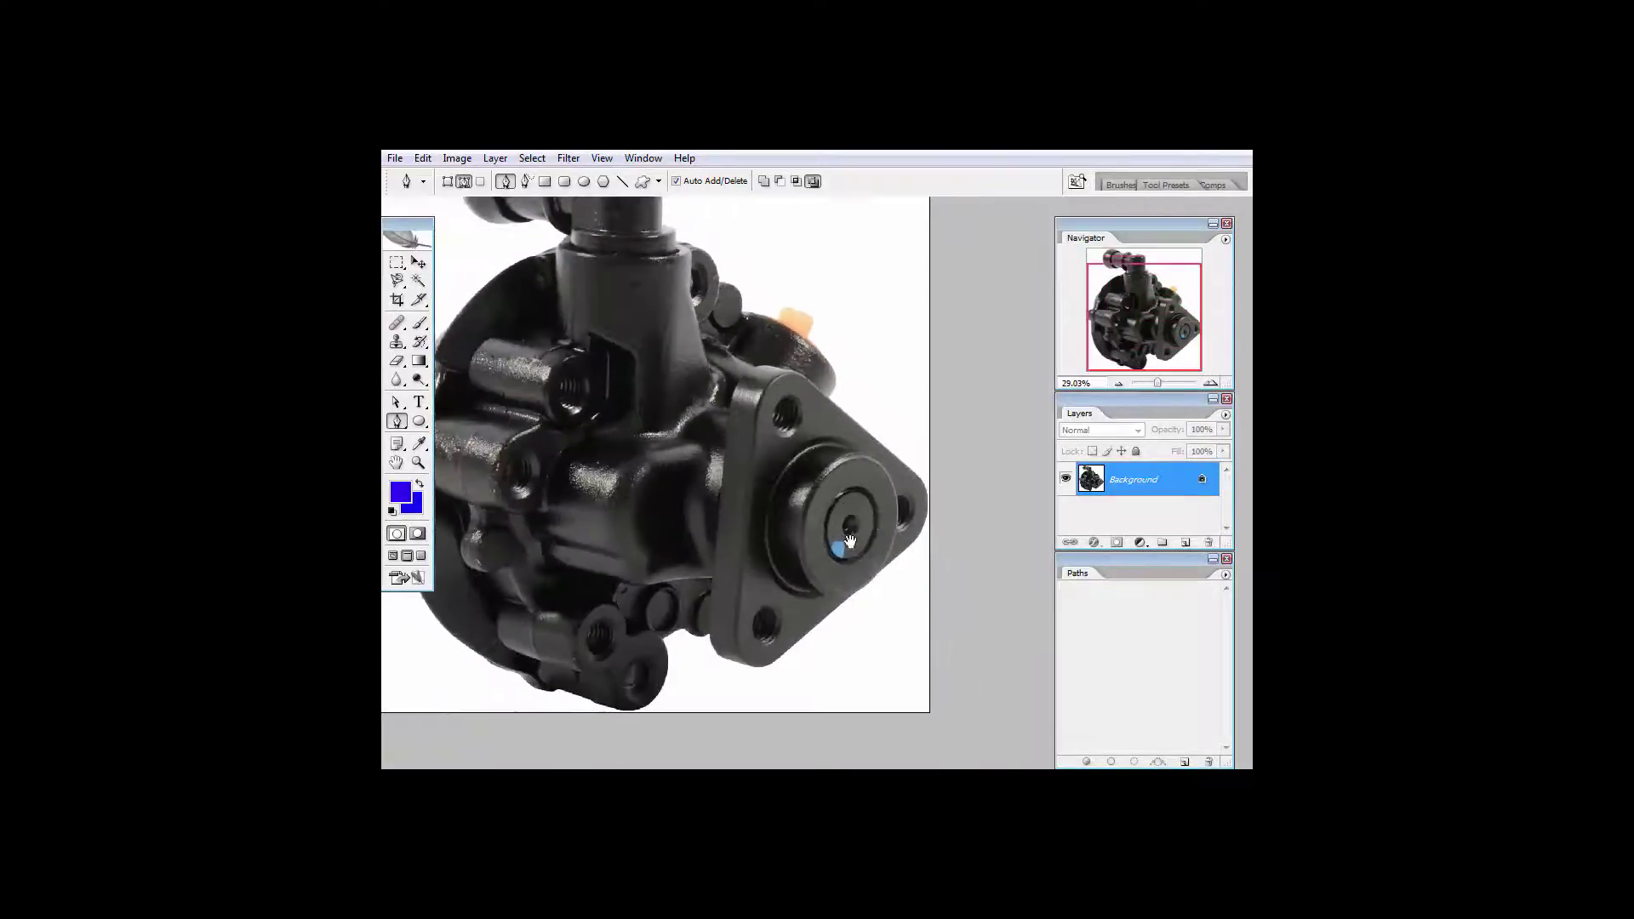
pyautogui.scroll(1, 700, 645)
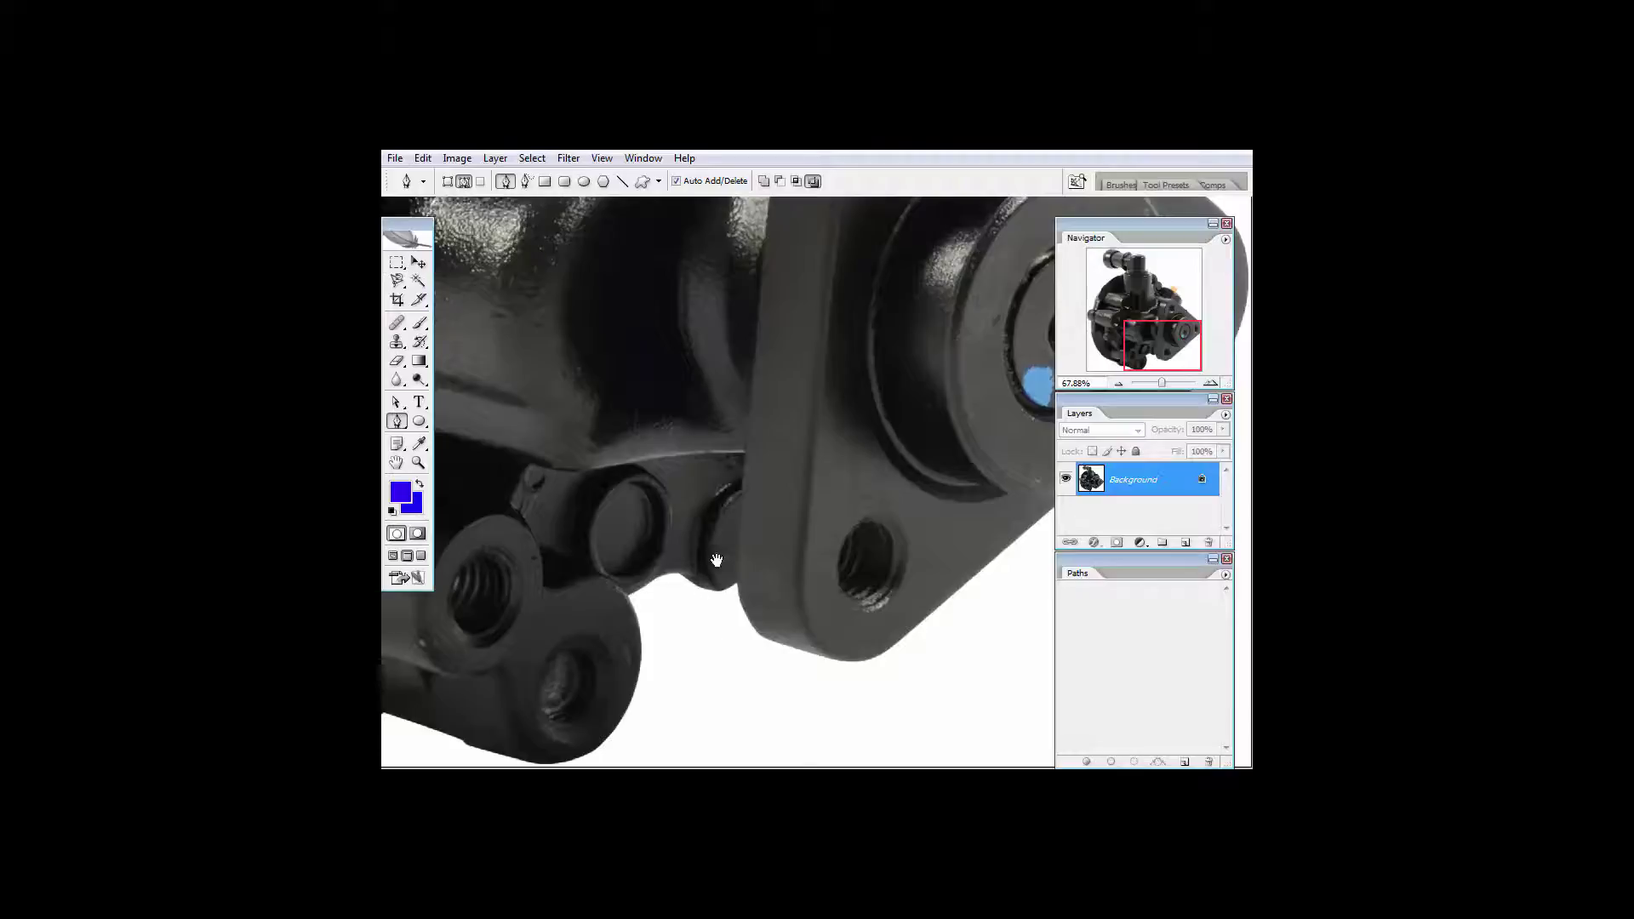
pyautogui.scroll(1, 820, 664)
pyautogui.scroll(-3, 824, 553)
pyautogui.scroll(3, 812, 498)
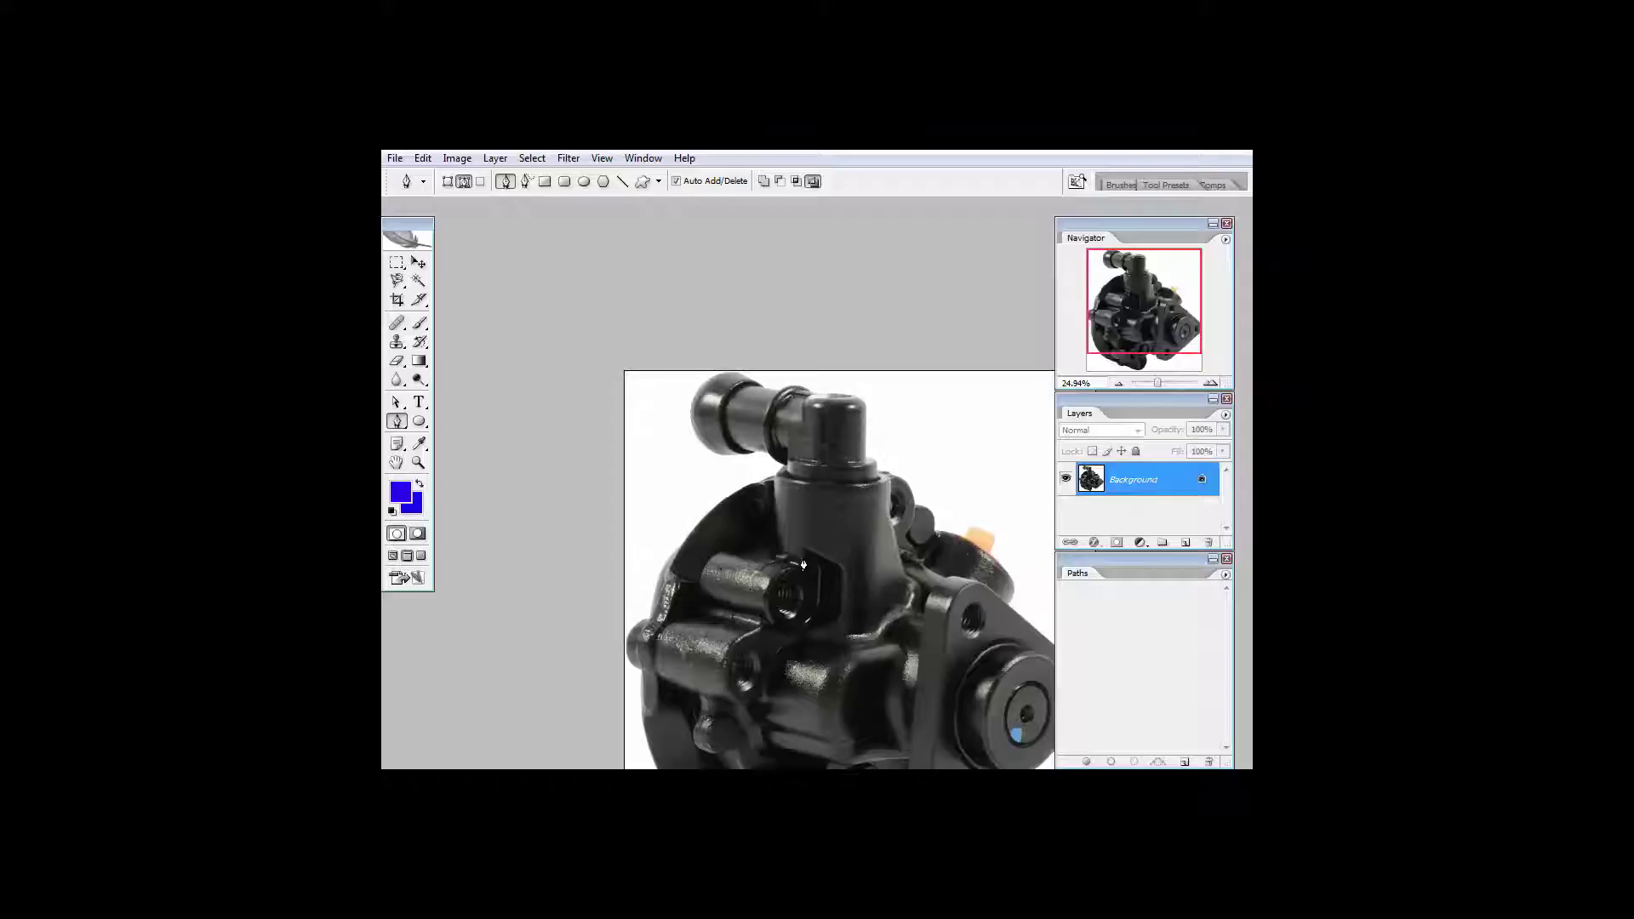
pyautogui.scroll(11, 785, 482)
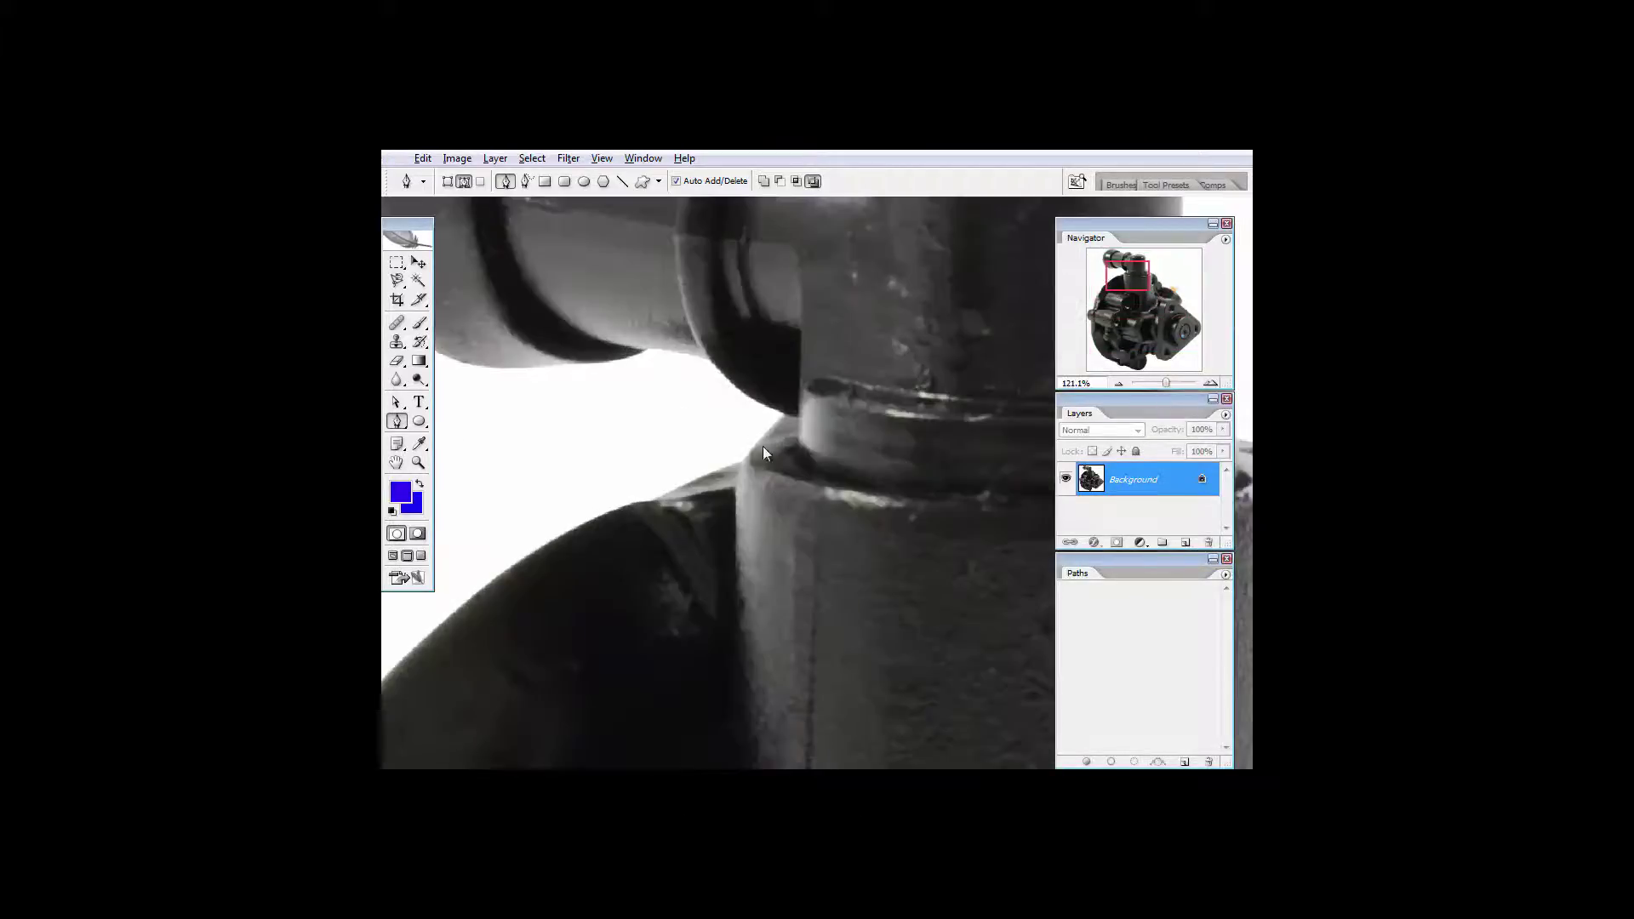
pyautogui.scroll(-6, 762, 534)
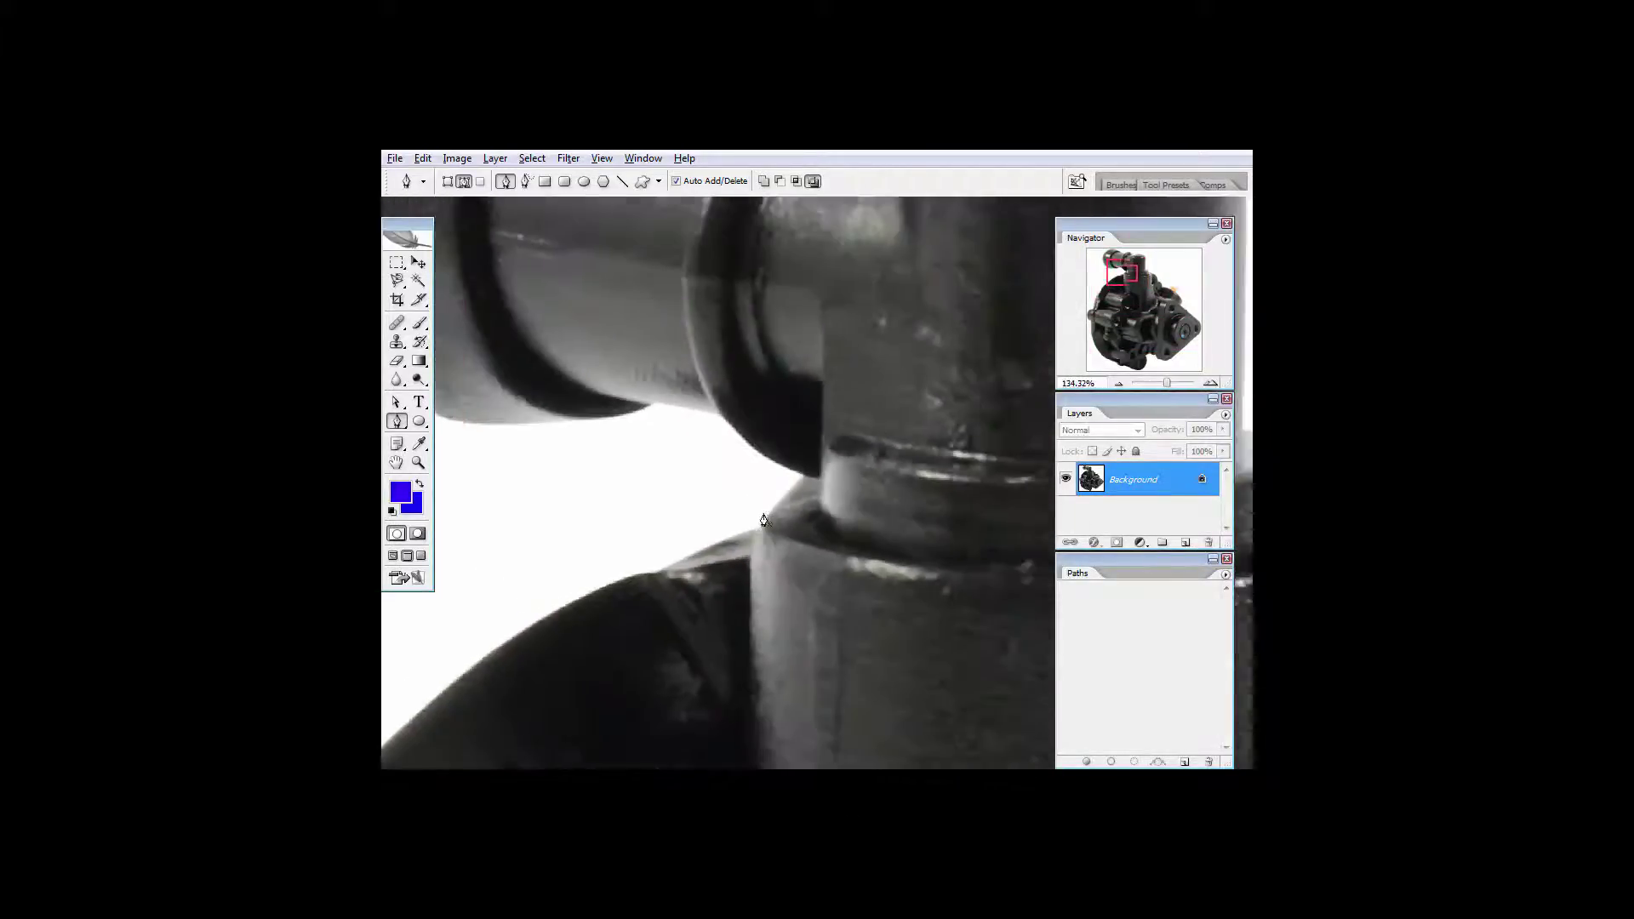
pyautogui.moveTo(885, 611); pyautogui.dragTo(511, 477)
pyautogui.moveTo(643, 529); pyautogui.dragTo(859, 544)
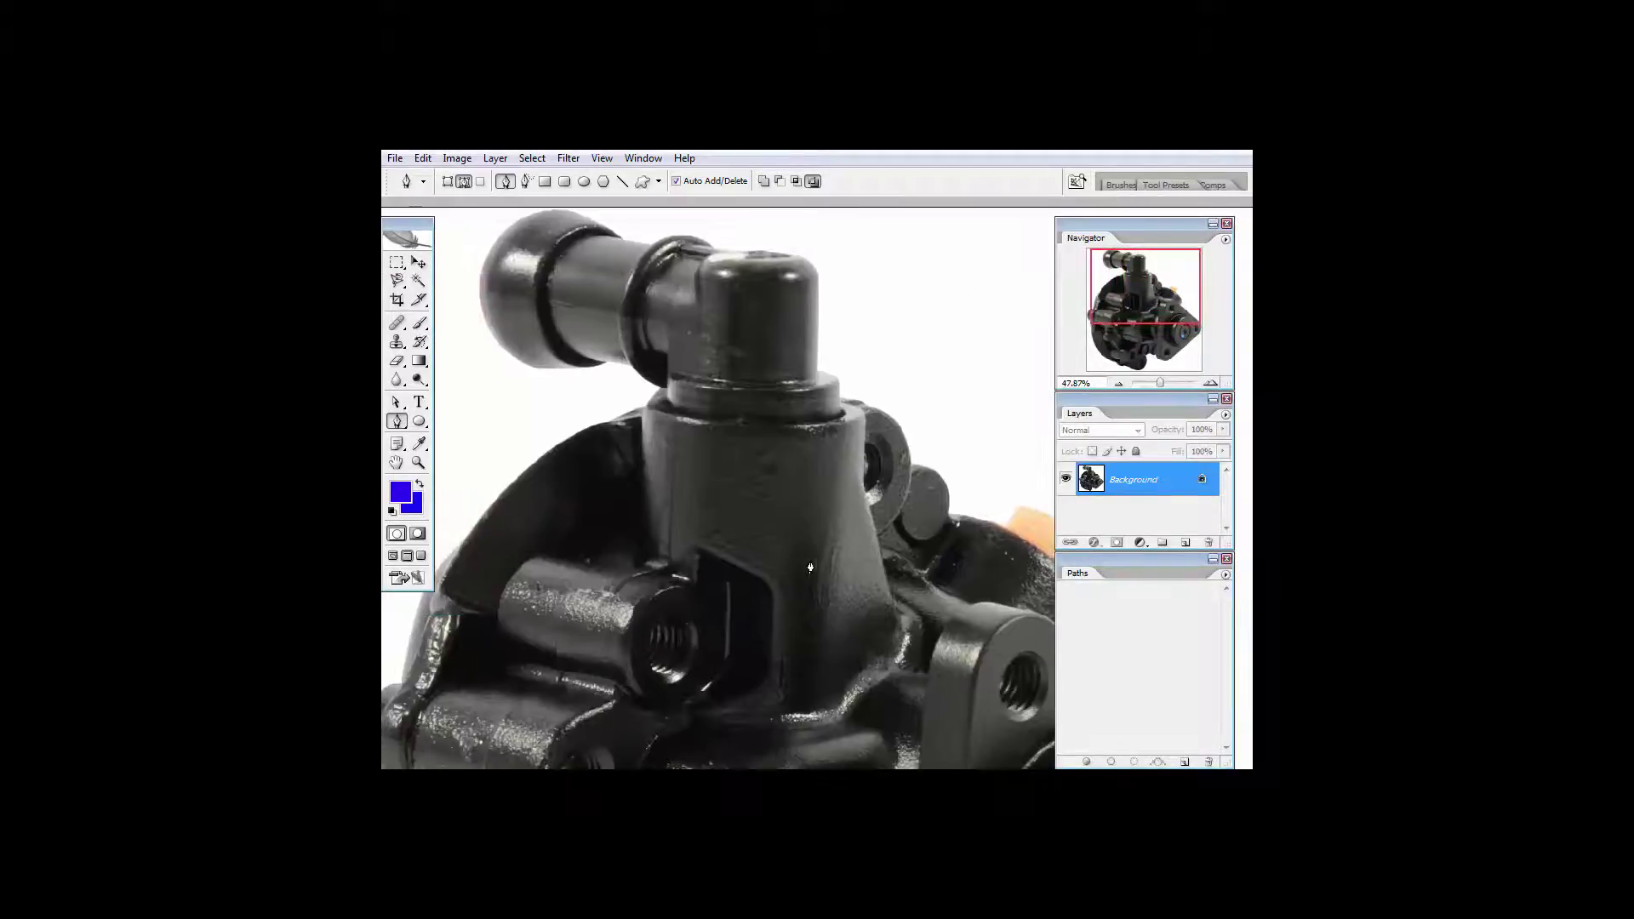
pyautogui.scroll(-3, 810, 474)
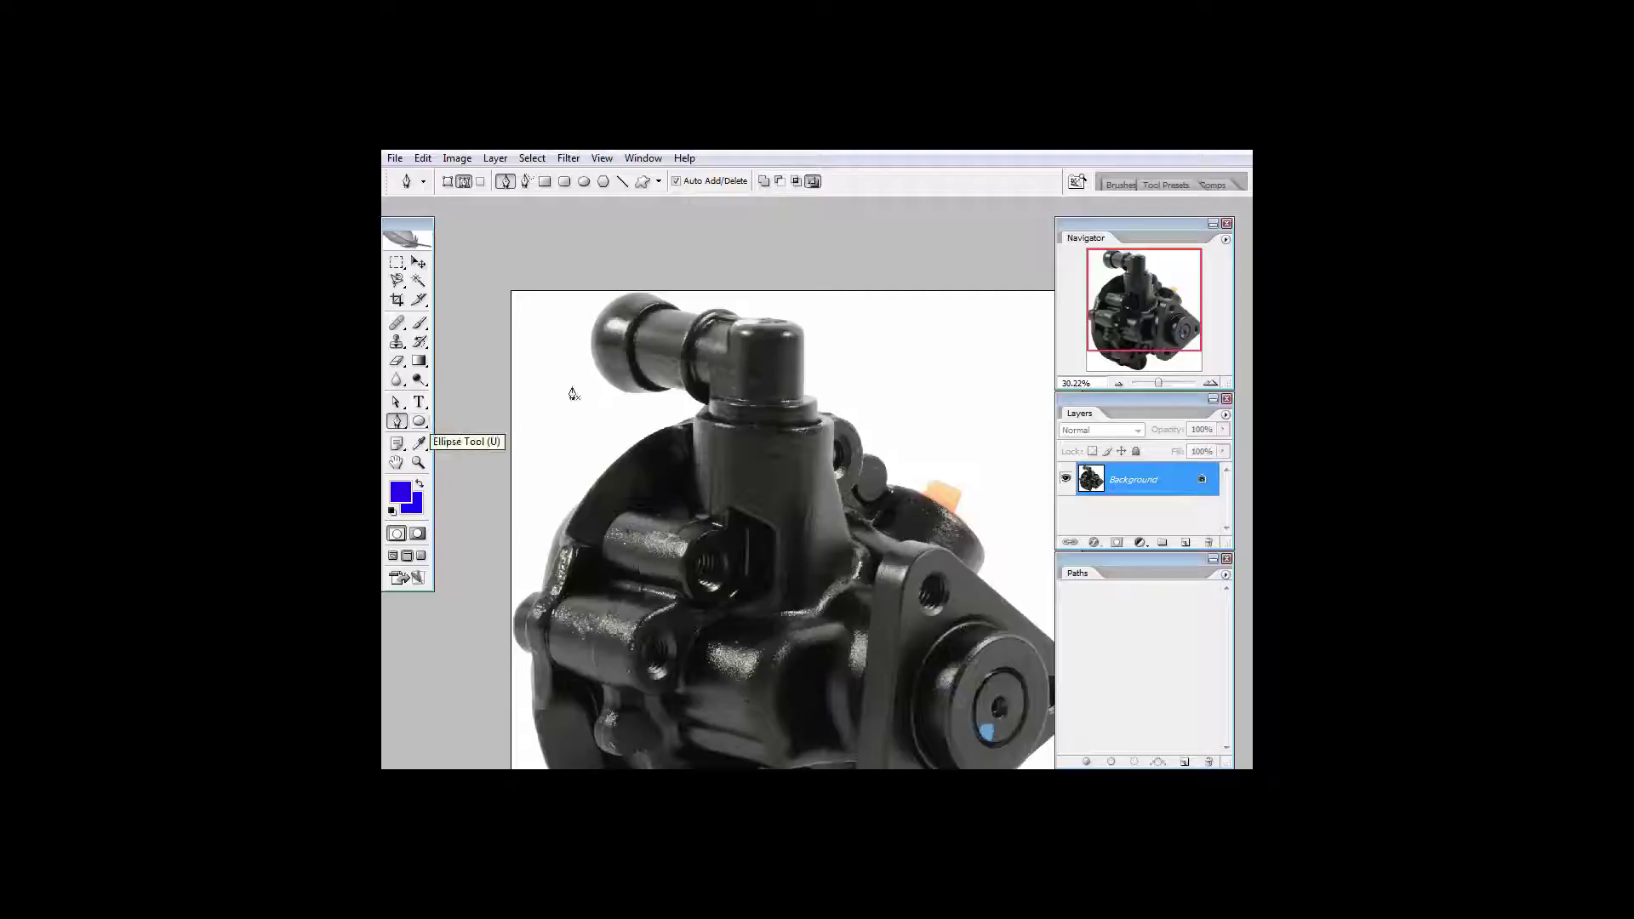
# Set the pen to Paths mode and draw a short Freeform Pen path across the upper part of the pump's neck.
pyautogui.click(448, 181)
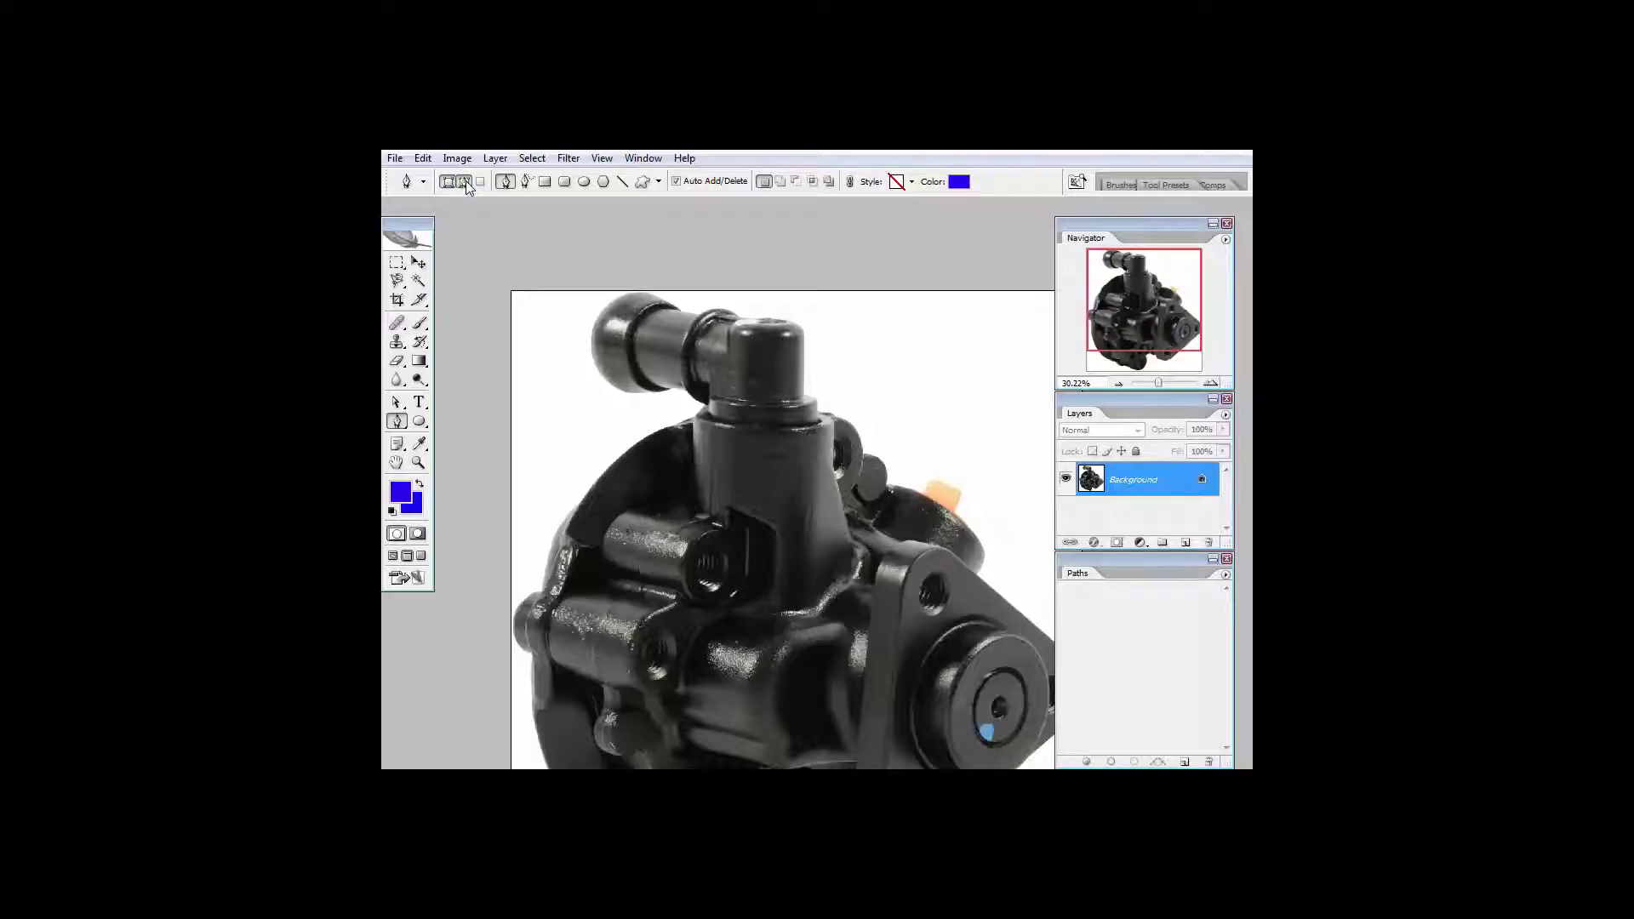
pyautogui.click(464, 182)
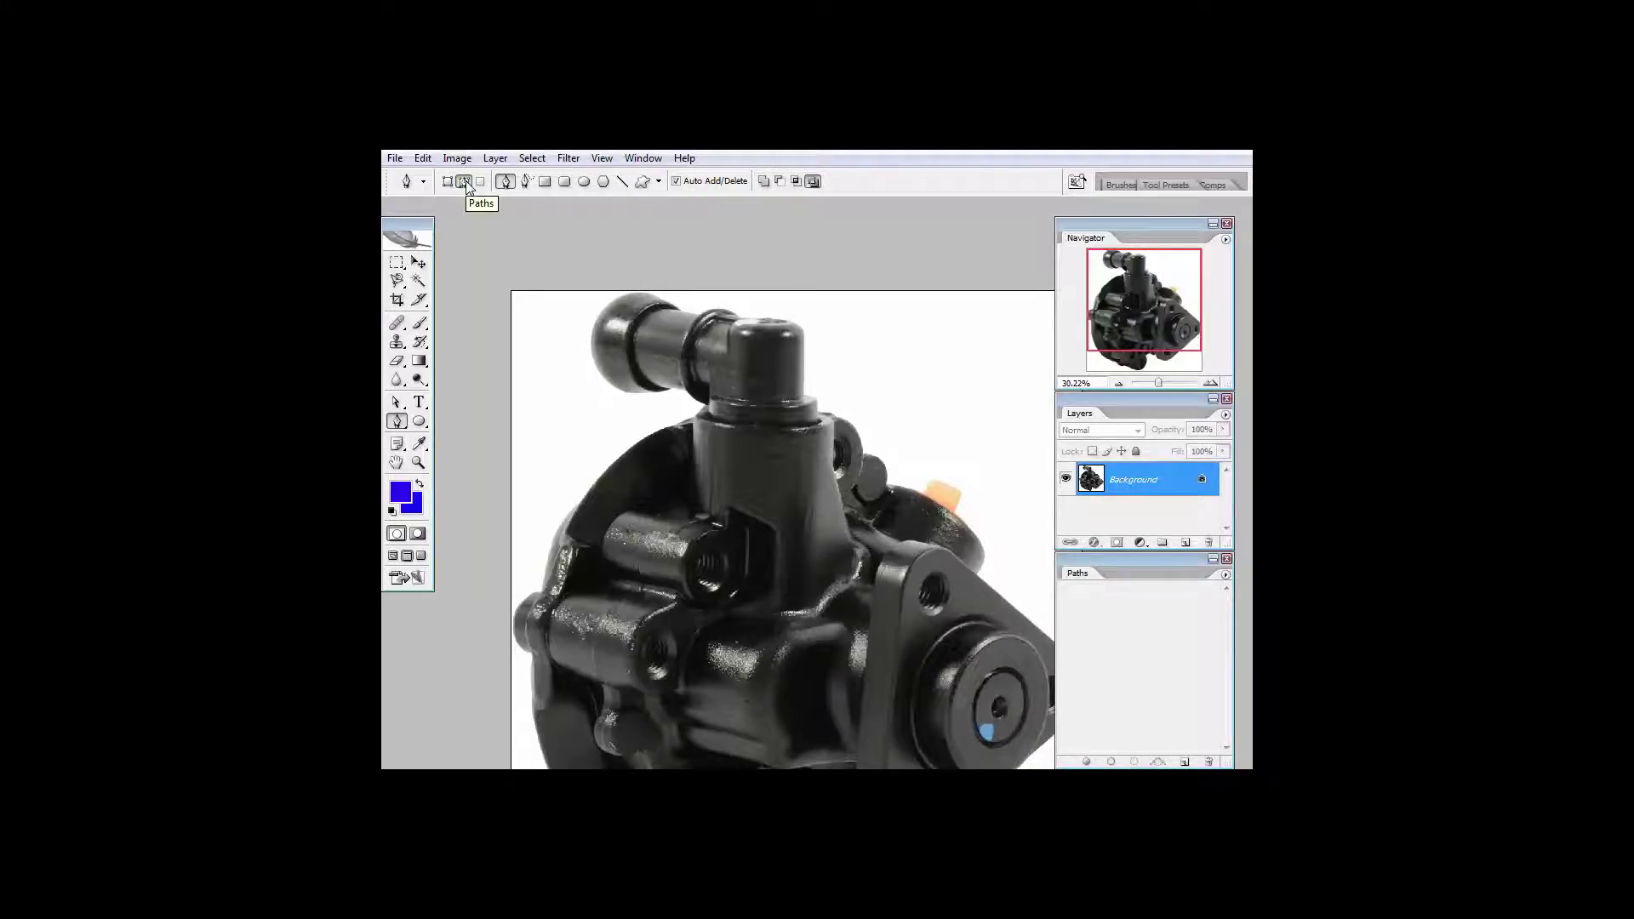
pyautogui.click(525, 181)
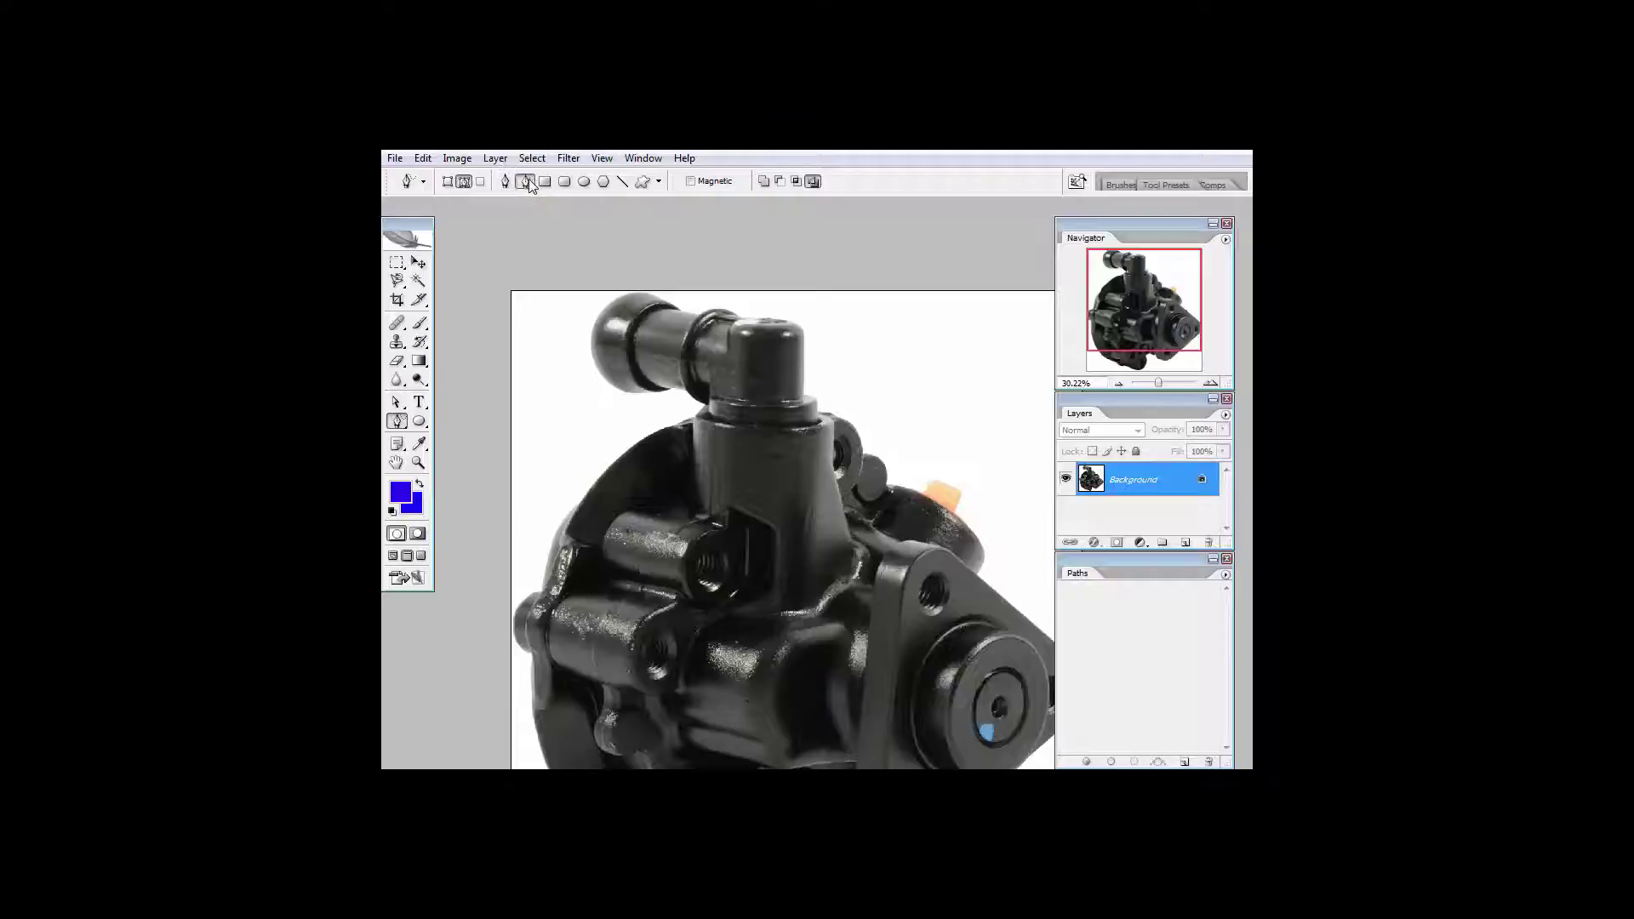
pyautogui.moveTo(806, 421); pyautogui.dragTo(783, 447)
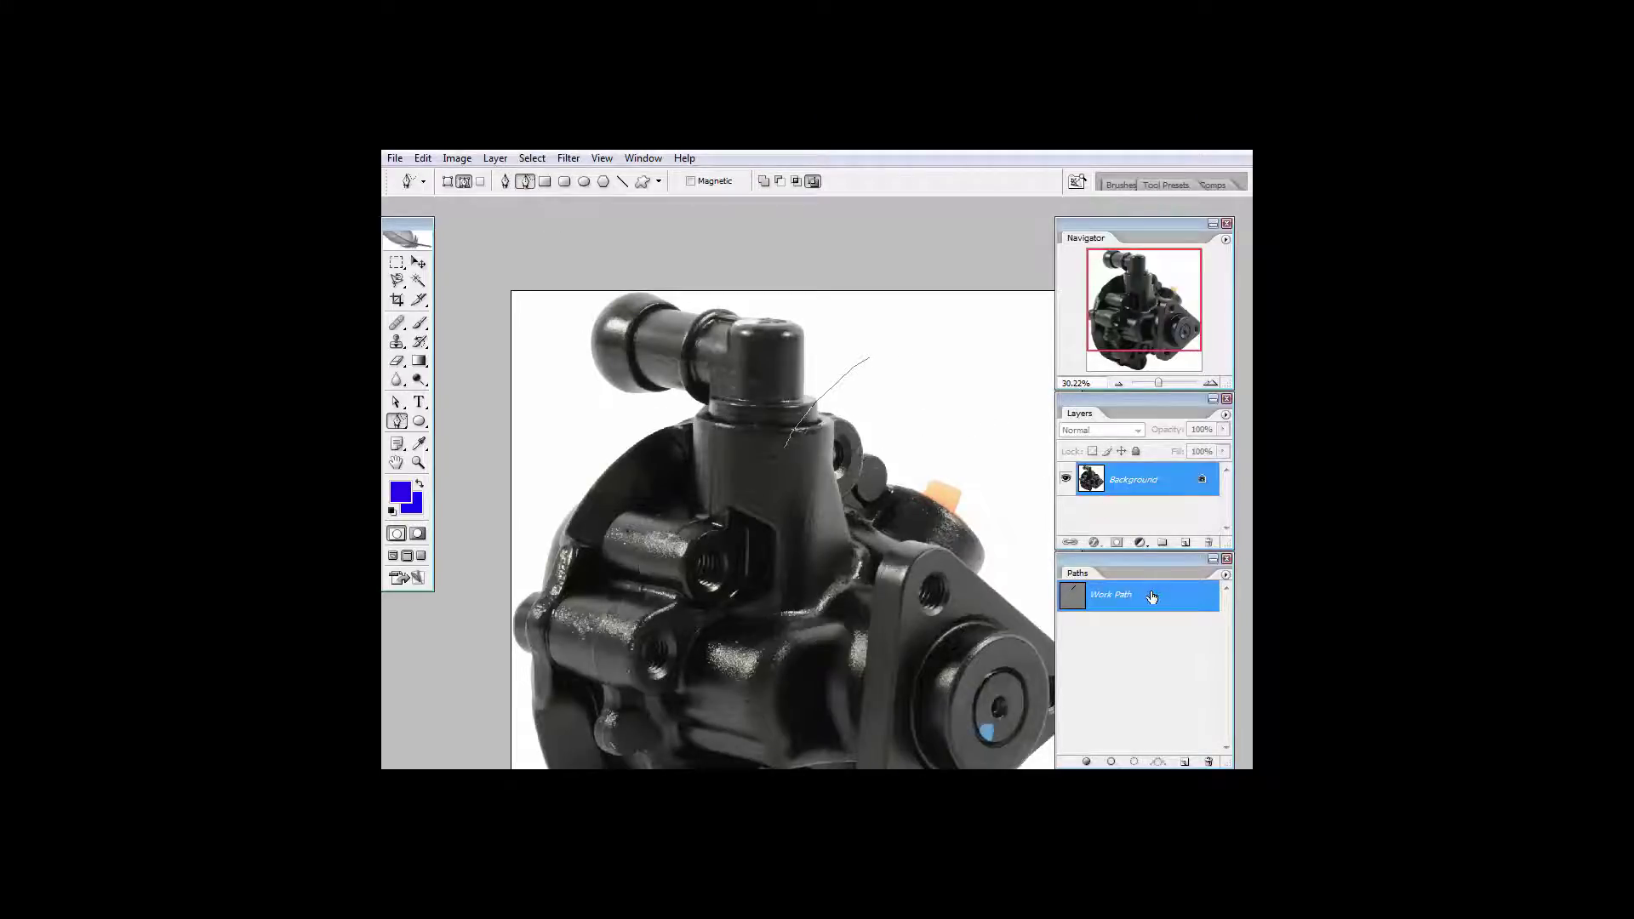
# Delete the freeform work path and switch back to the standard Pen tool with its options shown.
pyautogui.moveTo(1151, 596); pyautogui.dragTo(1207, 761)
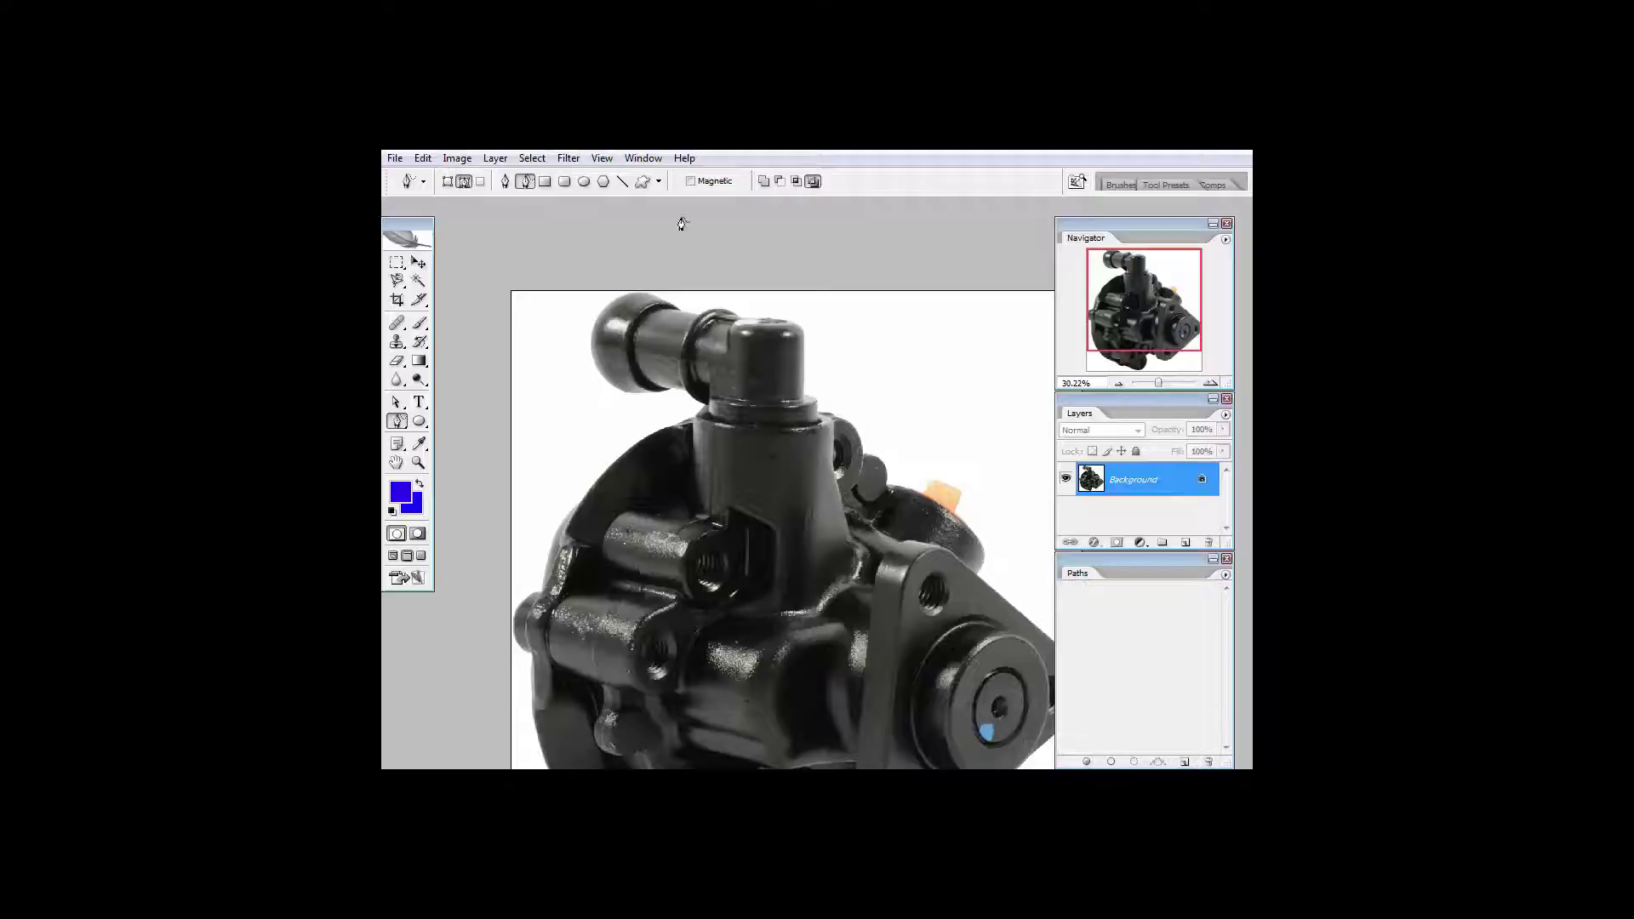
pyautogui.click(505, 183)
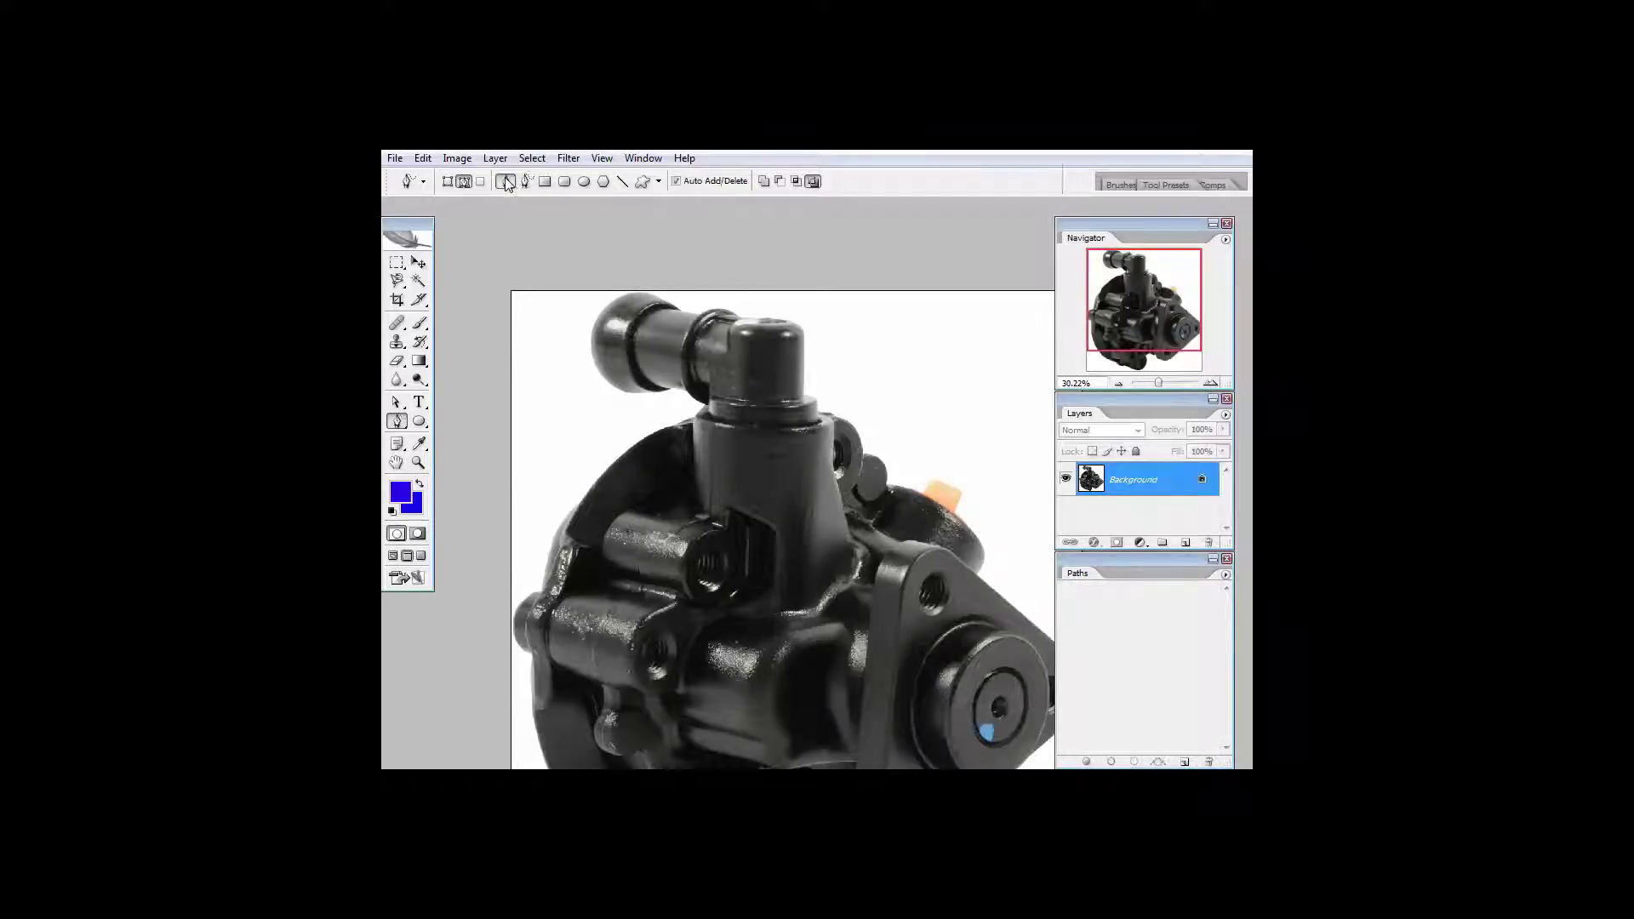
pyautogui.click(659, 182)
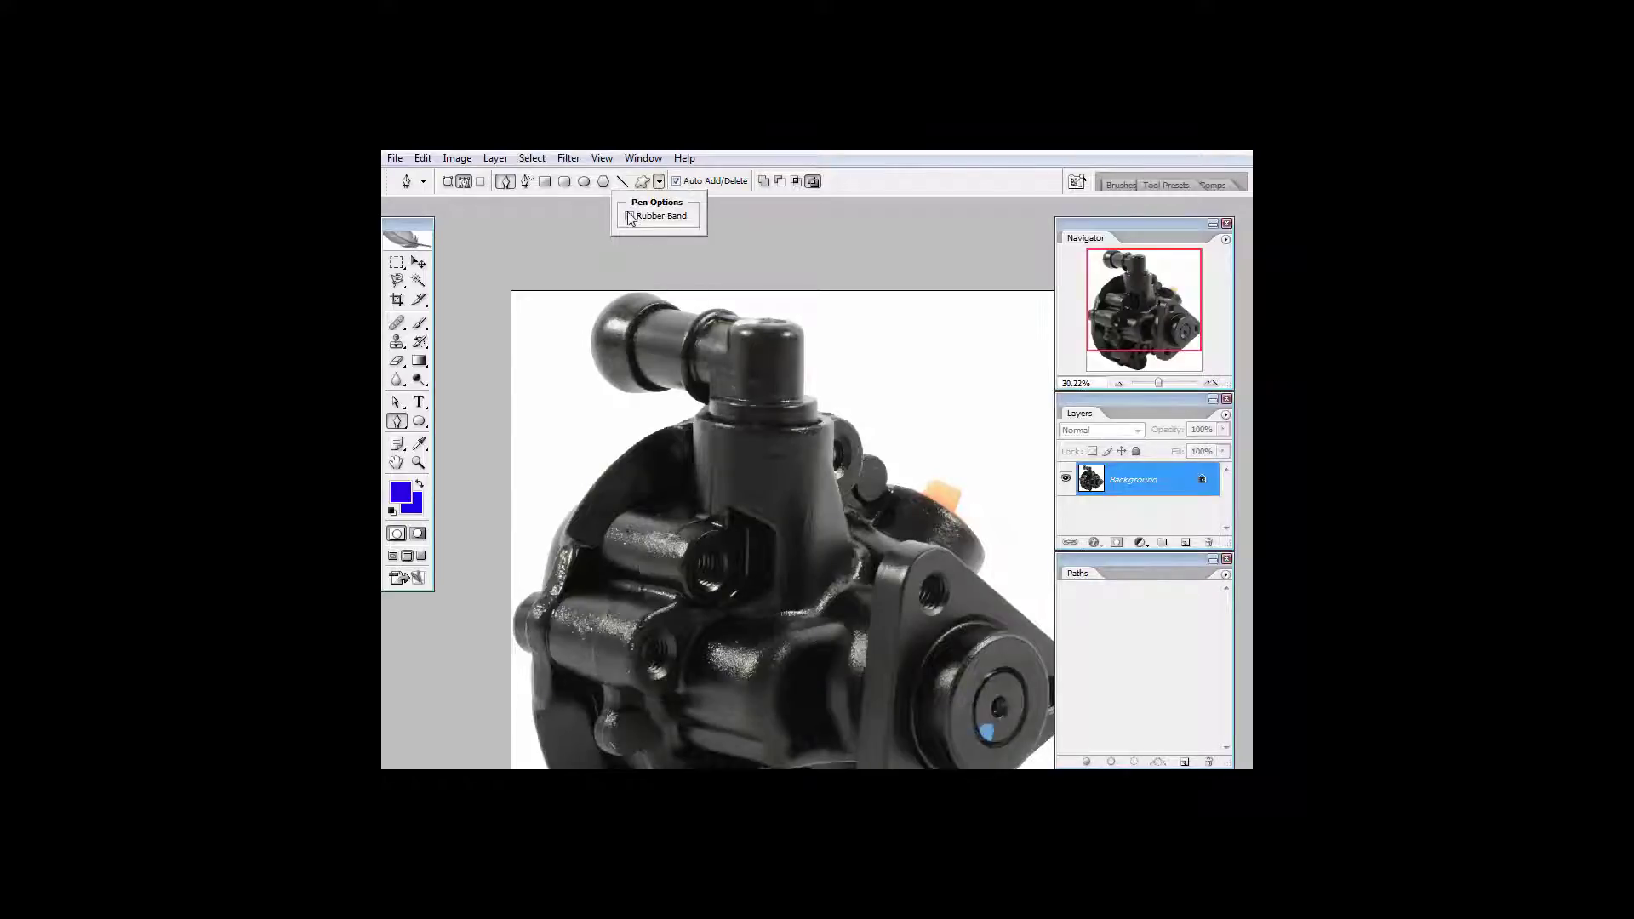
# Draw a winding practice path with five anchor points on the white background beside the pump's neck.
pyautogui.click(864, 318)
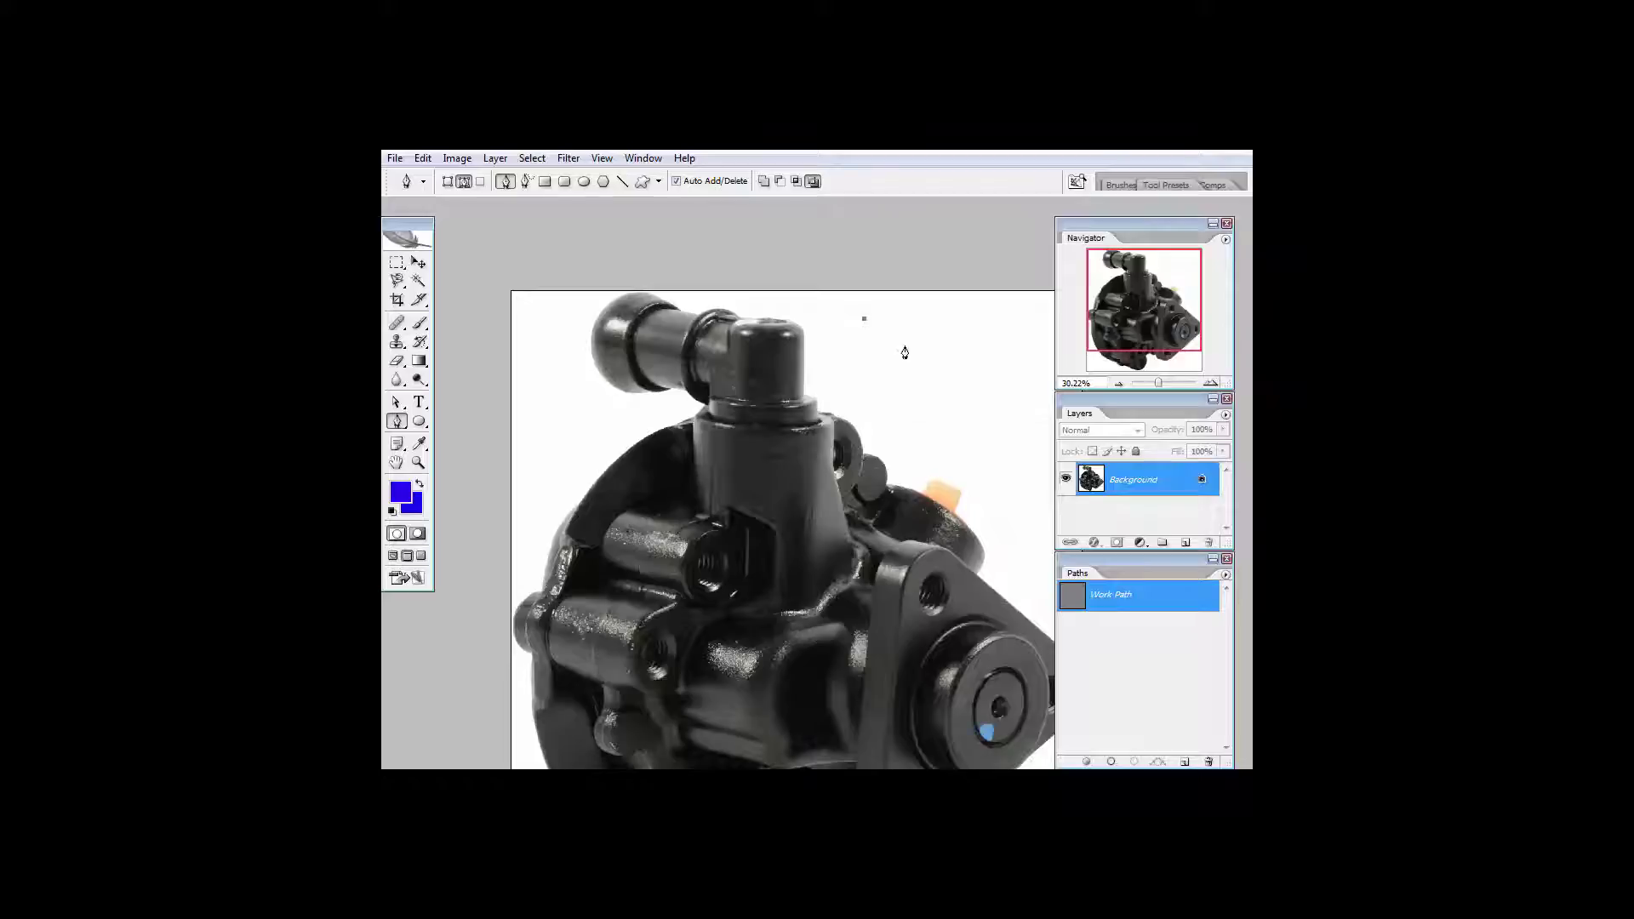
pyautogui.moveTo(940, 361); pyautogui.dragTo(953, 419)
pyautogui.moveTo(856, 359); pyautogui.dragTo(838, 382)
pyautogui.moveTo(921, 443); pyautogui.dragTo(932, 485)
pyautogui.moveTo(1006, 419); pyautogui.dragTo(1004, 490)
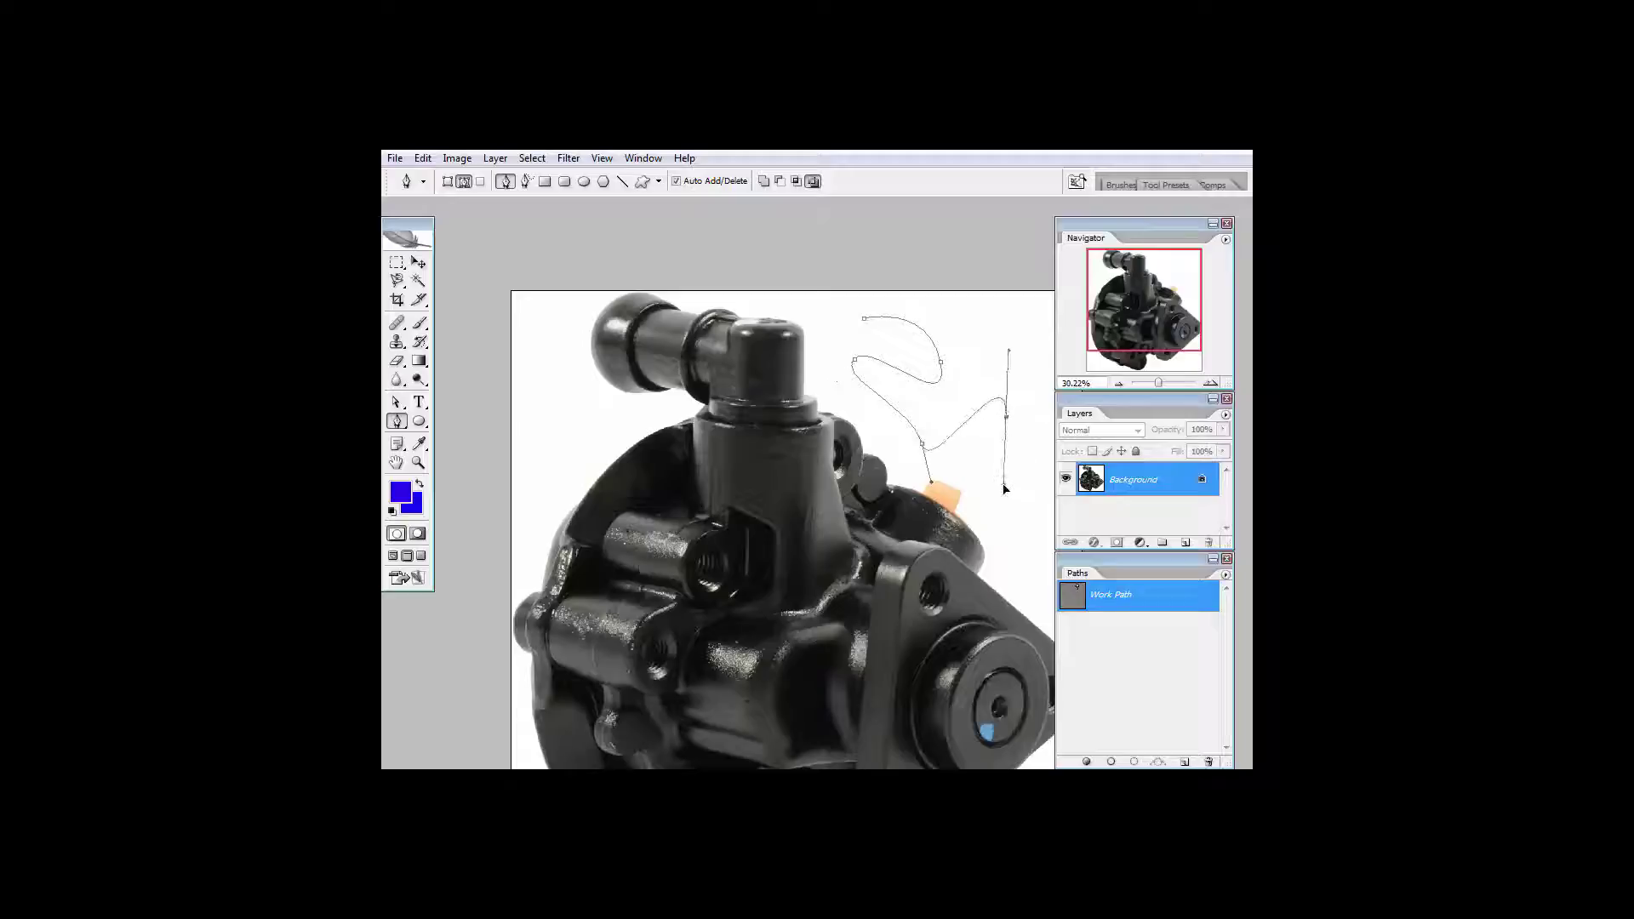
# Enable the Rubber Band option, try it by extending the practice path with more curves, and delete the work path.
pyautogui.click(661, 182)
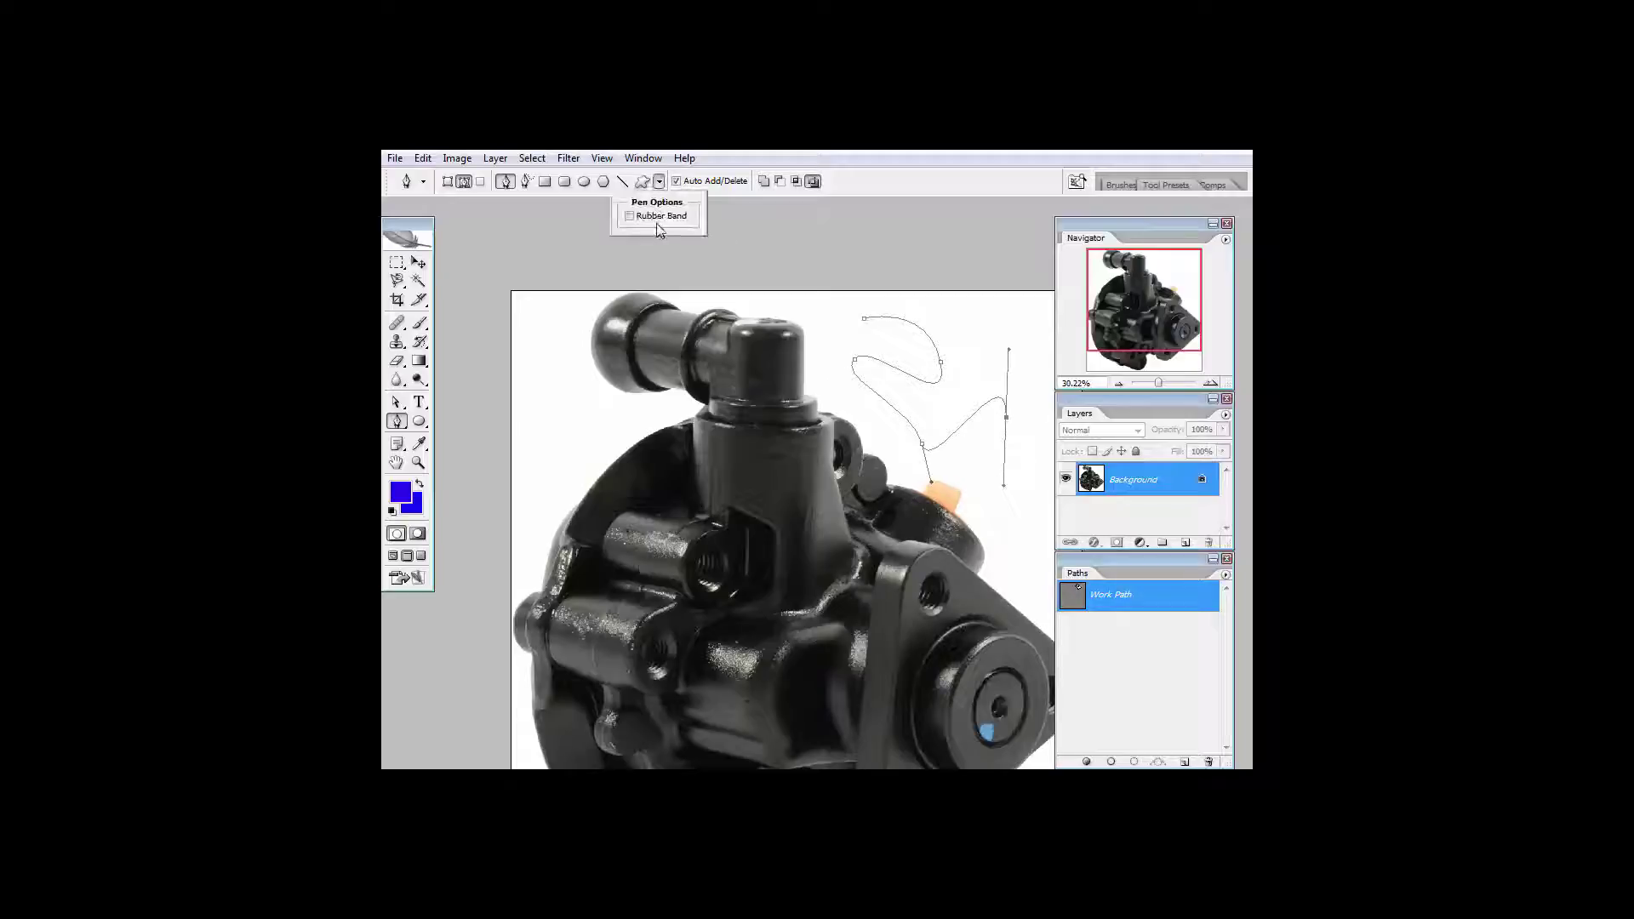
pyautogui.click(630, 216)
pyautogui.moveTo(1008, 558); pyautogui.dragTo(999, 546)
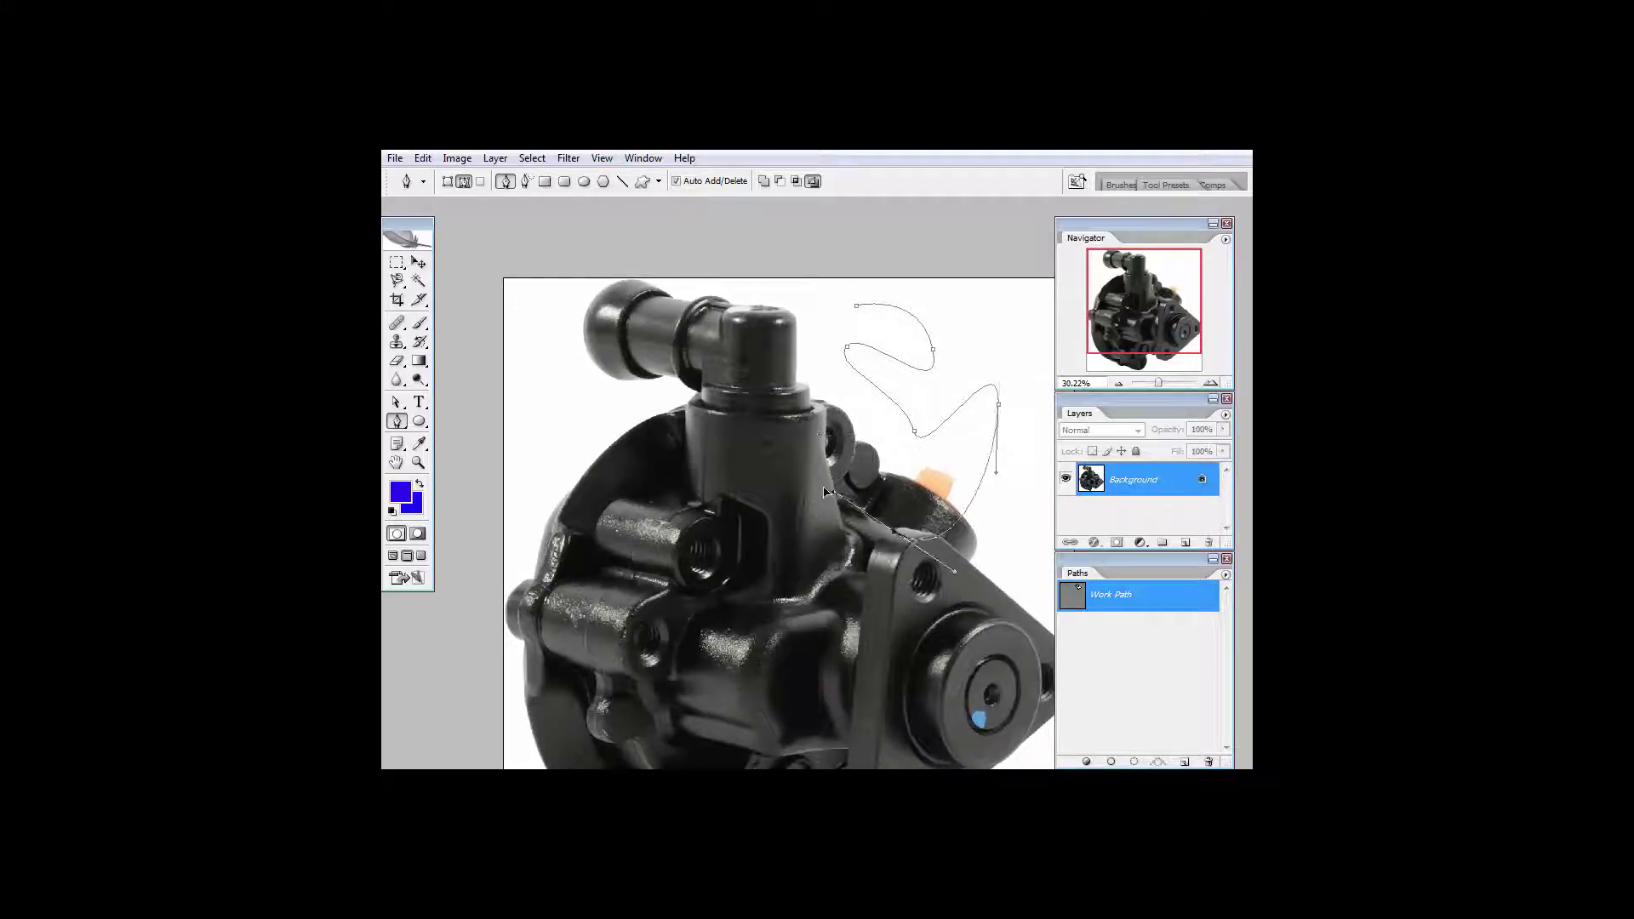
pyautogui.moveTo(894, 531); pyautogui.dragTo(968, 577)
pyautogui.moveTo(992, 349); pyautogui.dragTo(1042, 417)
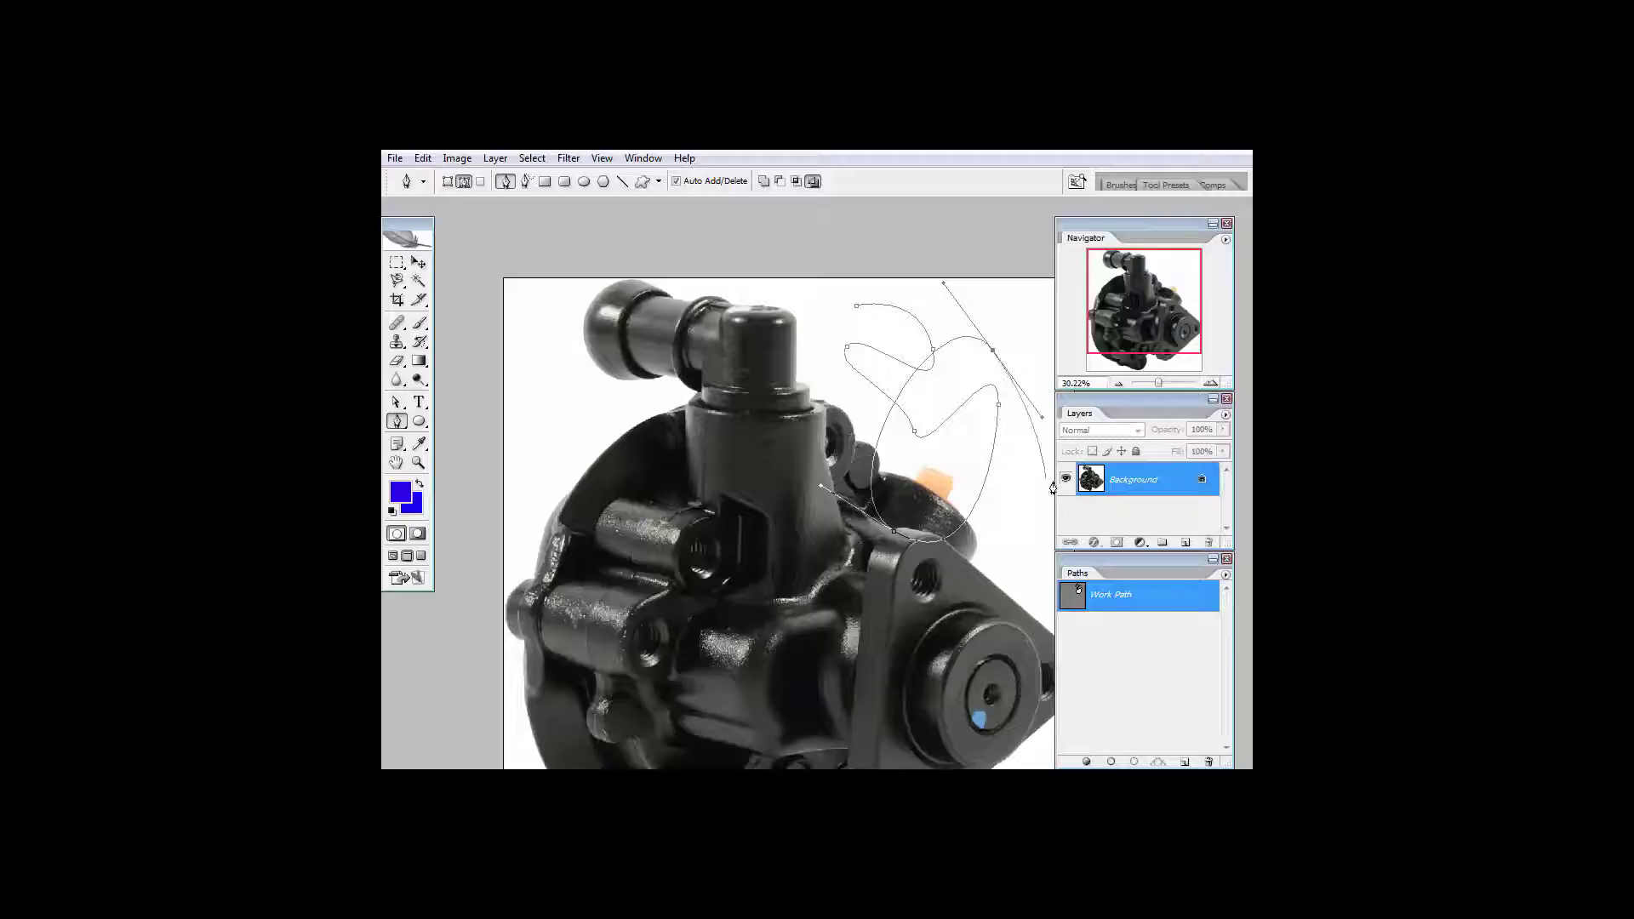
pyautogui.moveTo(1119, 597); pyautogui.dragTo(1211, 762)
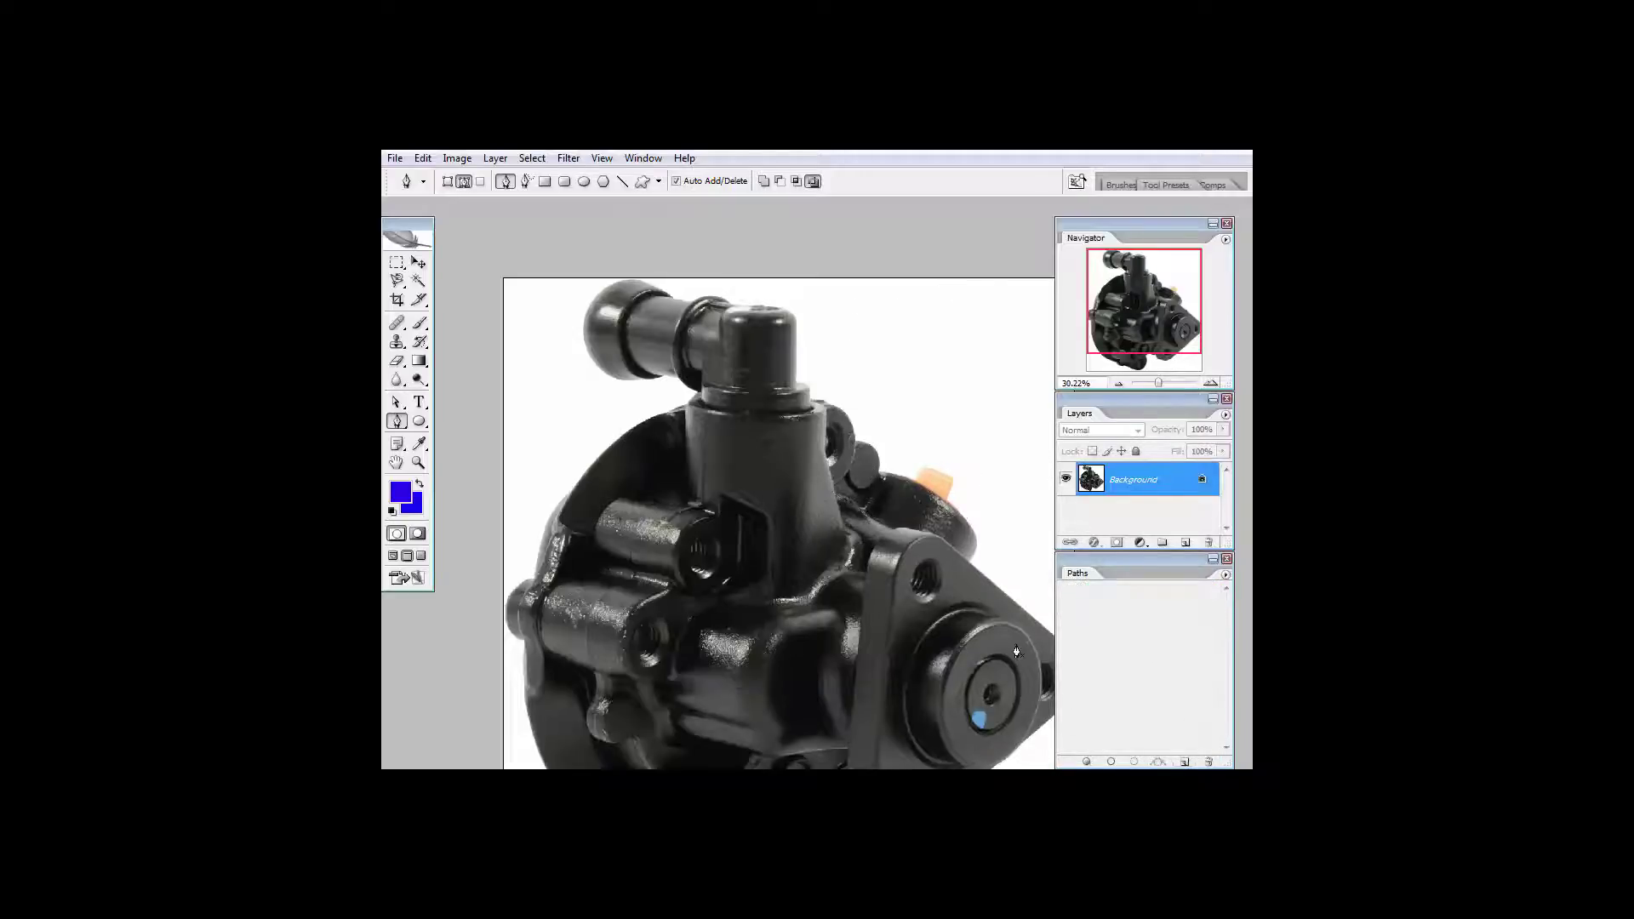
# Try the path area modes, return to excluding overlapping path areas, and create a new path.
pyautogui.click(764, 183)
pyautogui.click(780, 182)
pyautogui.click(795, 182)
pyautogui.click(813, 181)
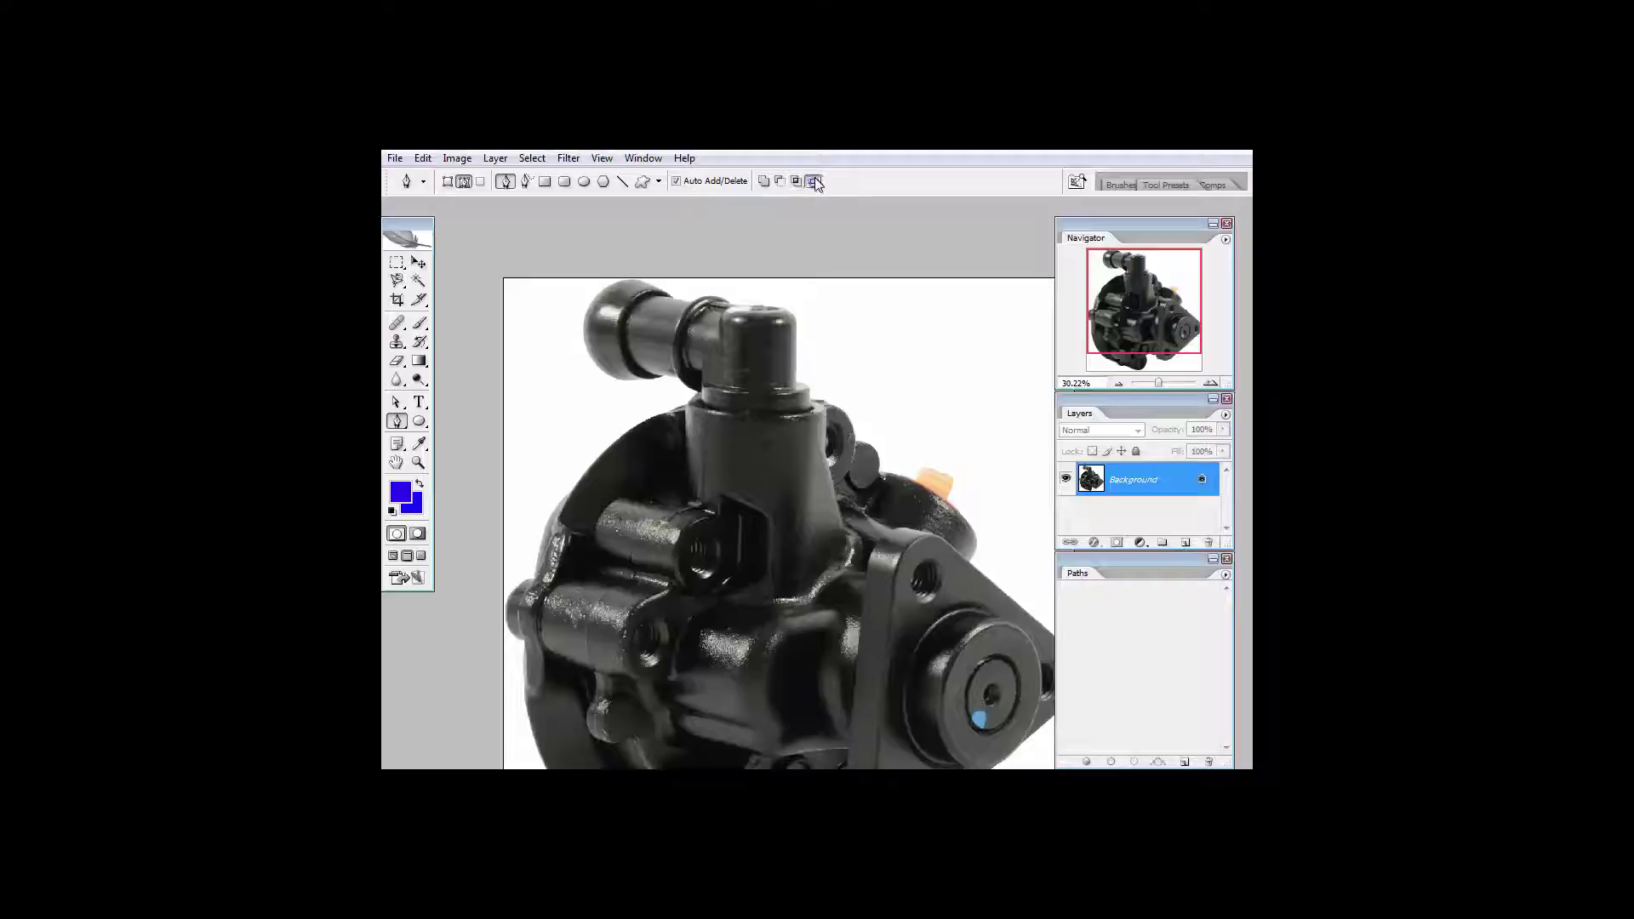
pyautogui.click(766, 182)
pyautogui.click(812, 181)
pyautogui.click(1184, 760)
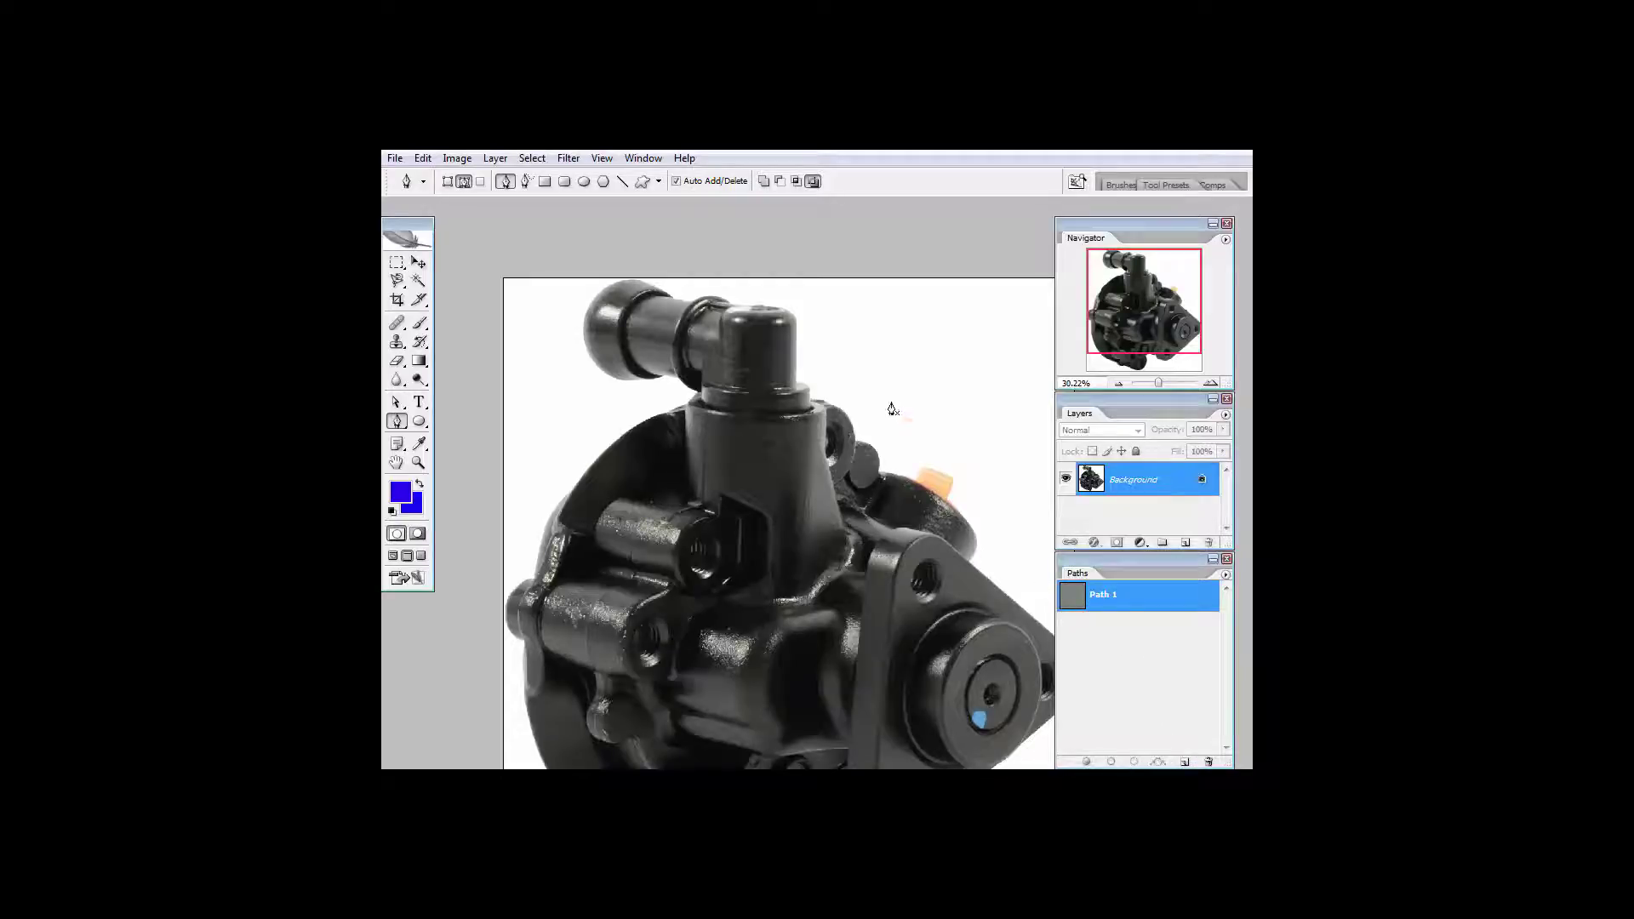
pyautogui.scroll(10, 825, 403)
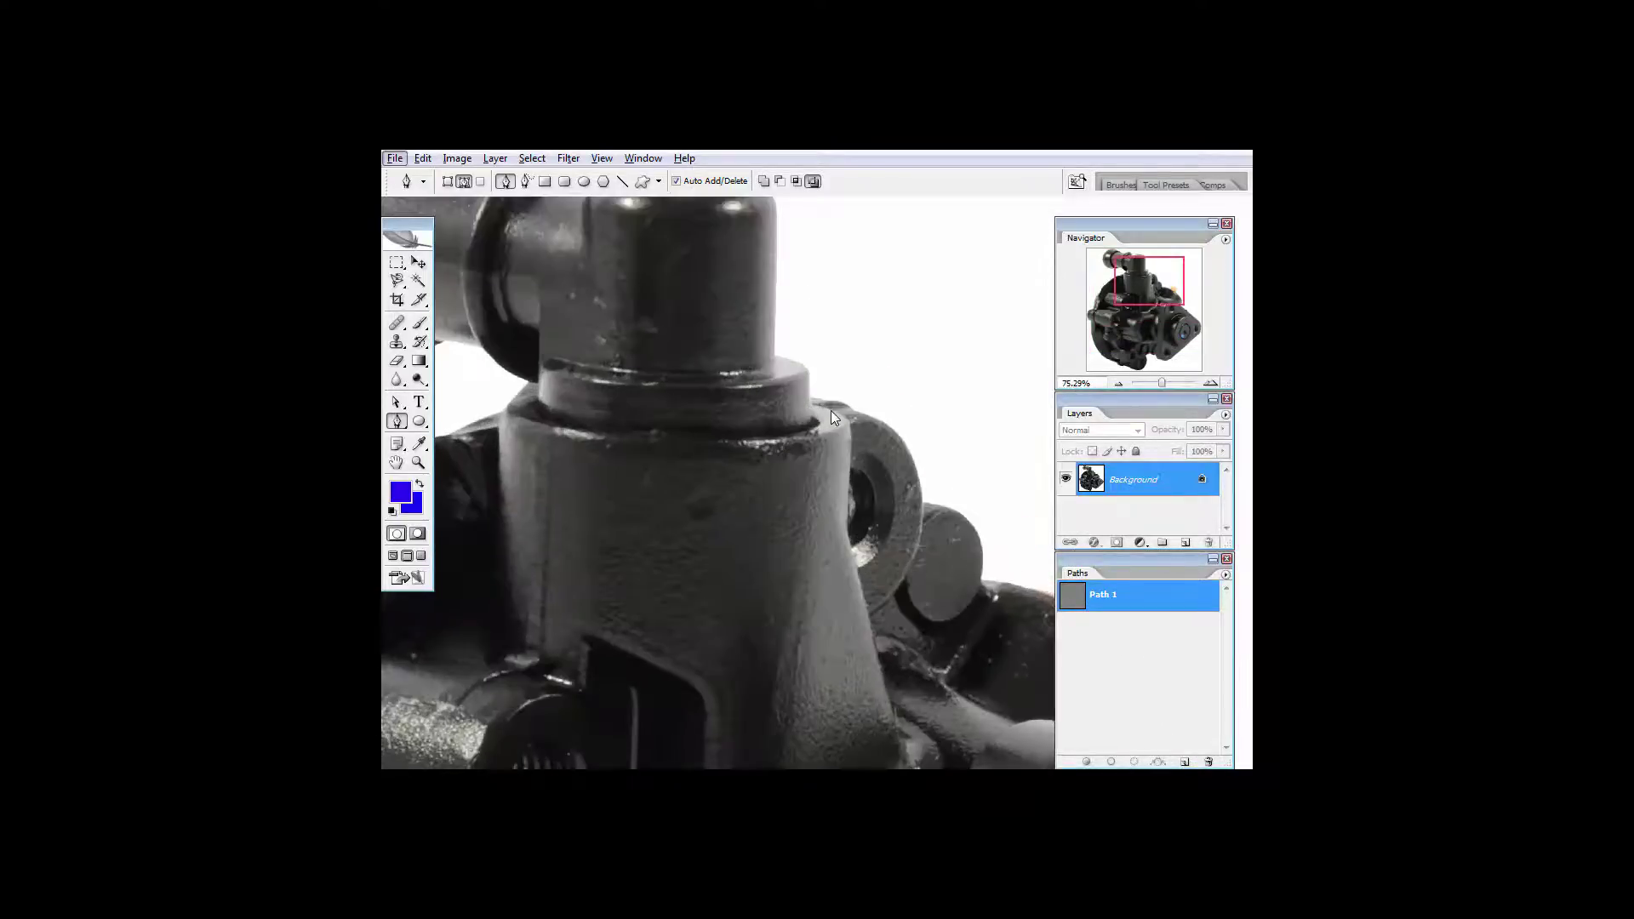
pyautogui.scroll(10, 768, 350)
pyautogui.hotkey('alt', 'space')
pyautogui.scroll(3, 797, 380)
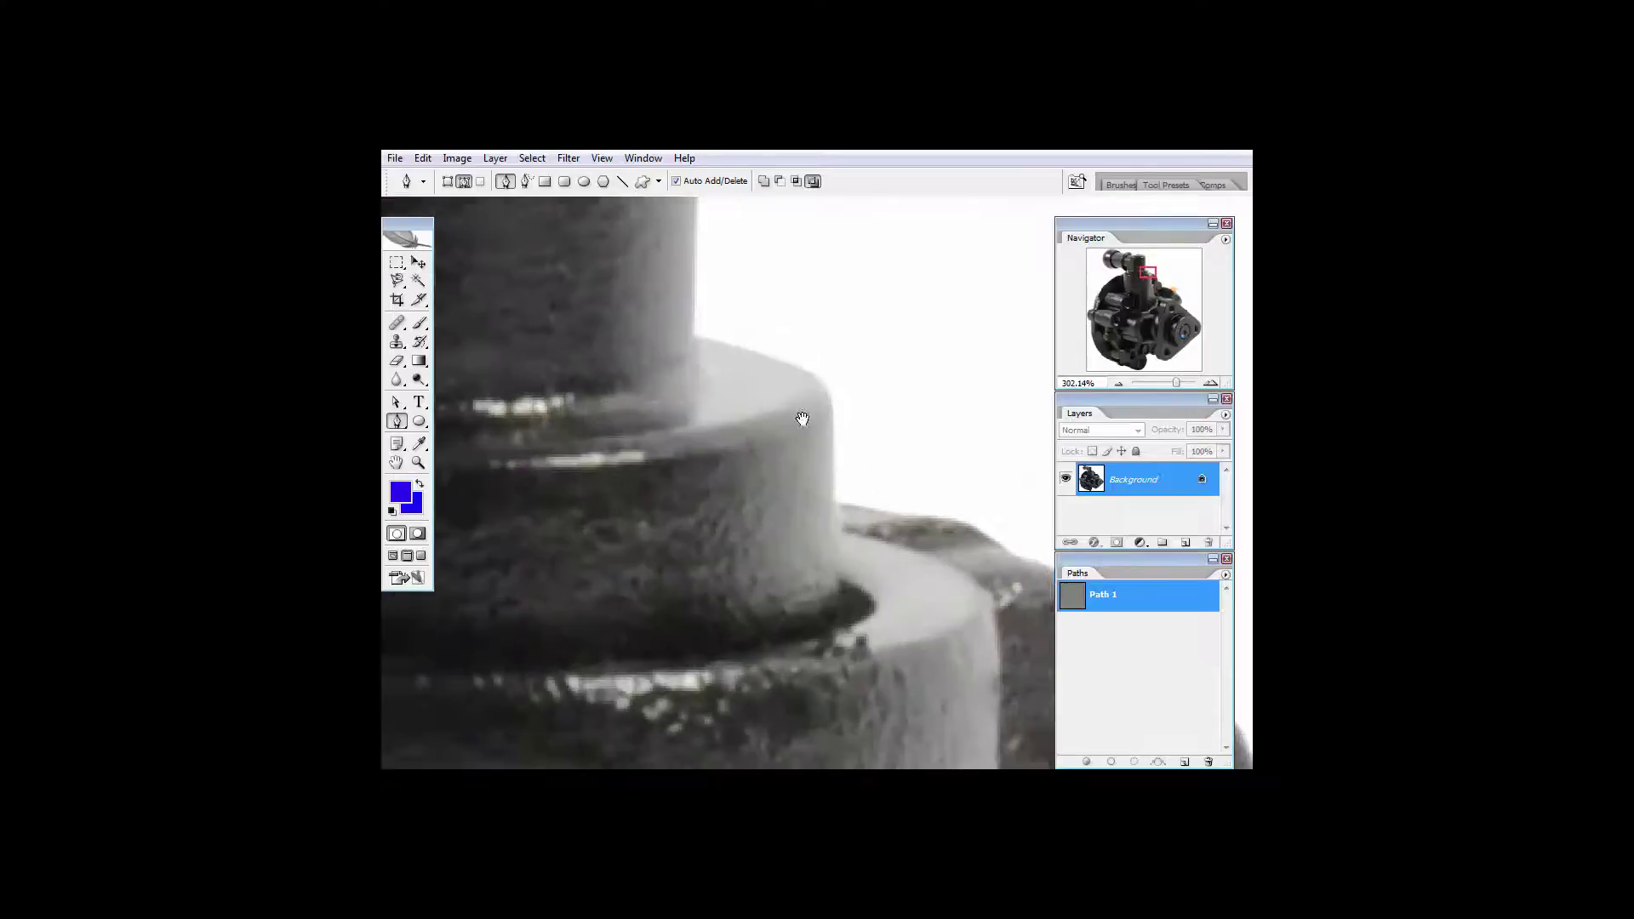
pyautogui.click(695, 388)
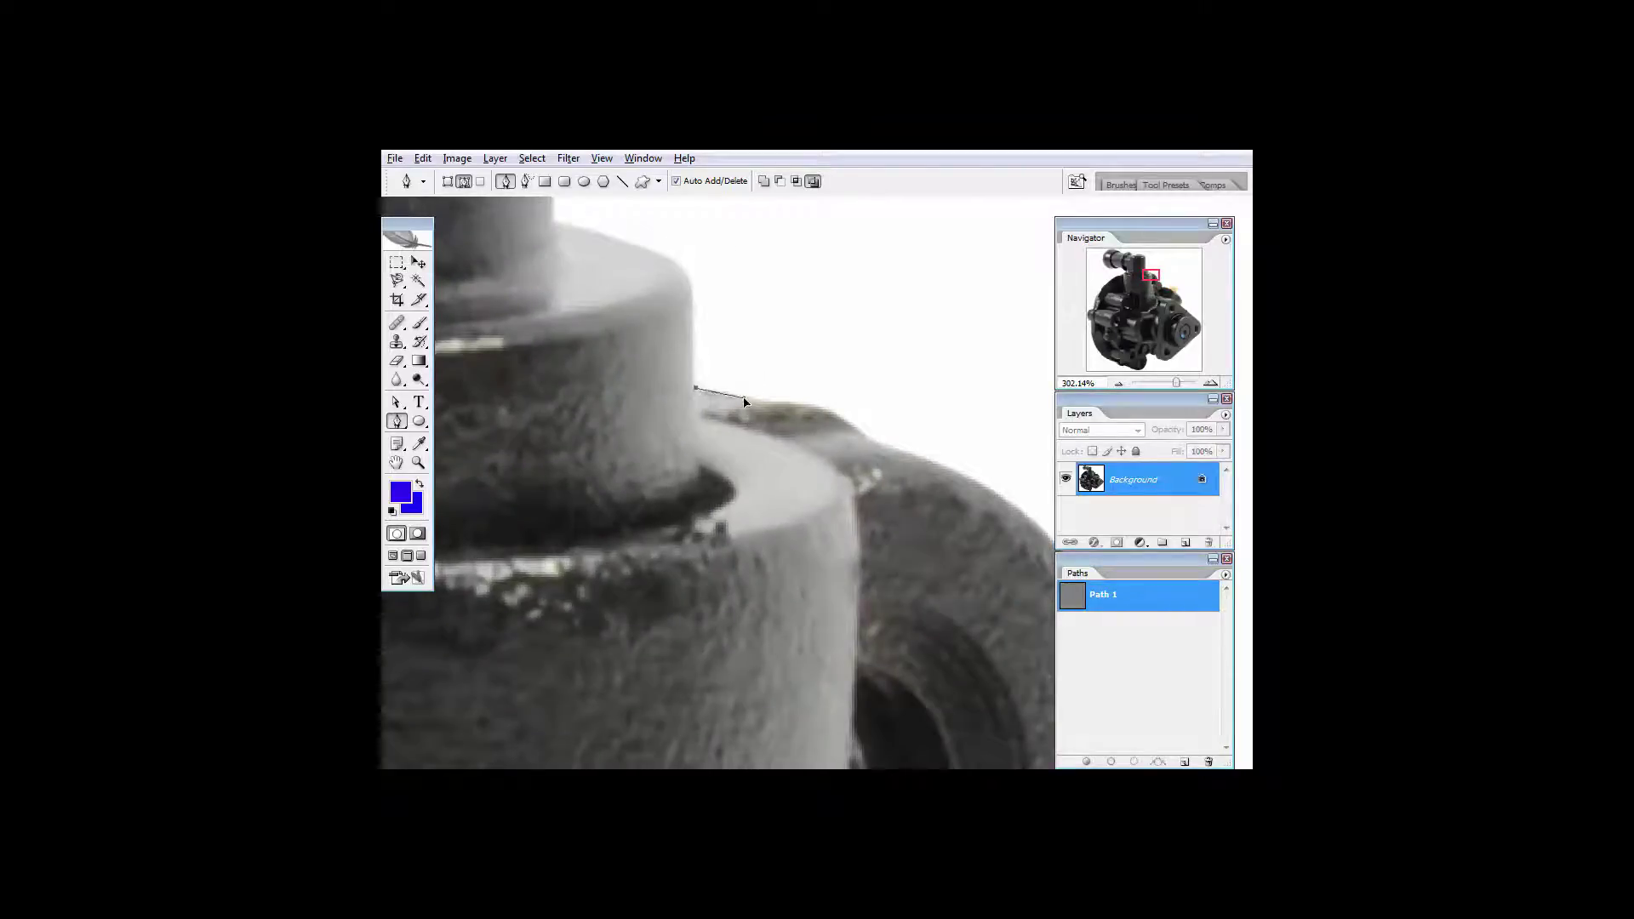
pyautogui.moveTo(762, 400); pyautogui.dragTo(890, 550)
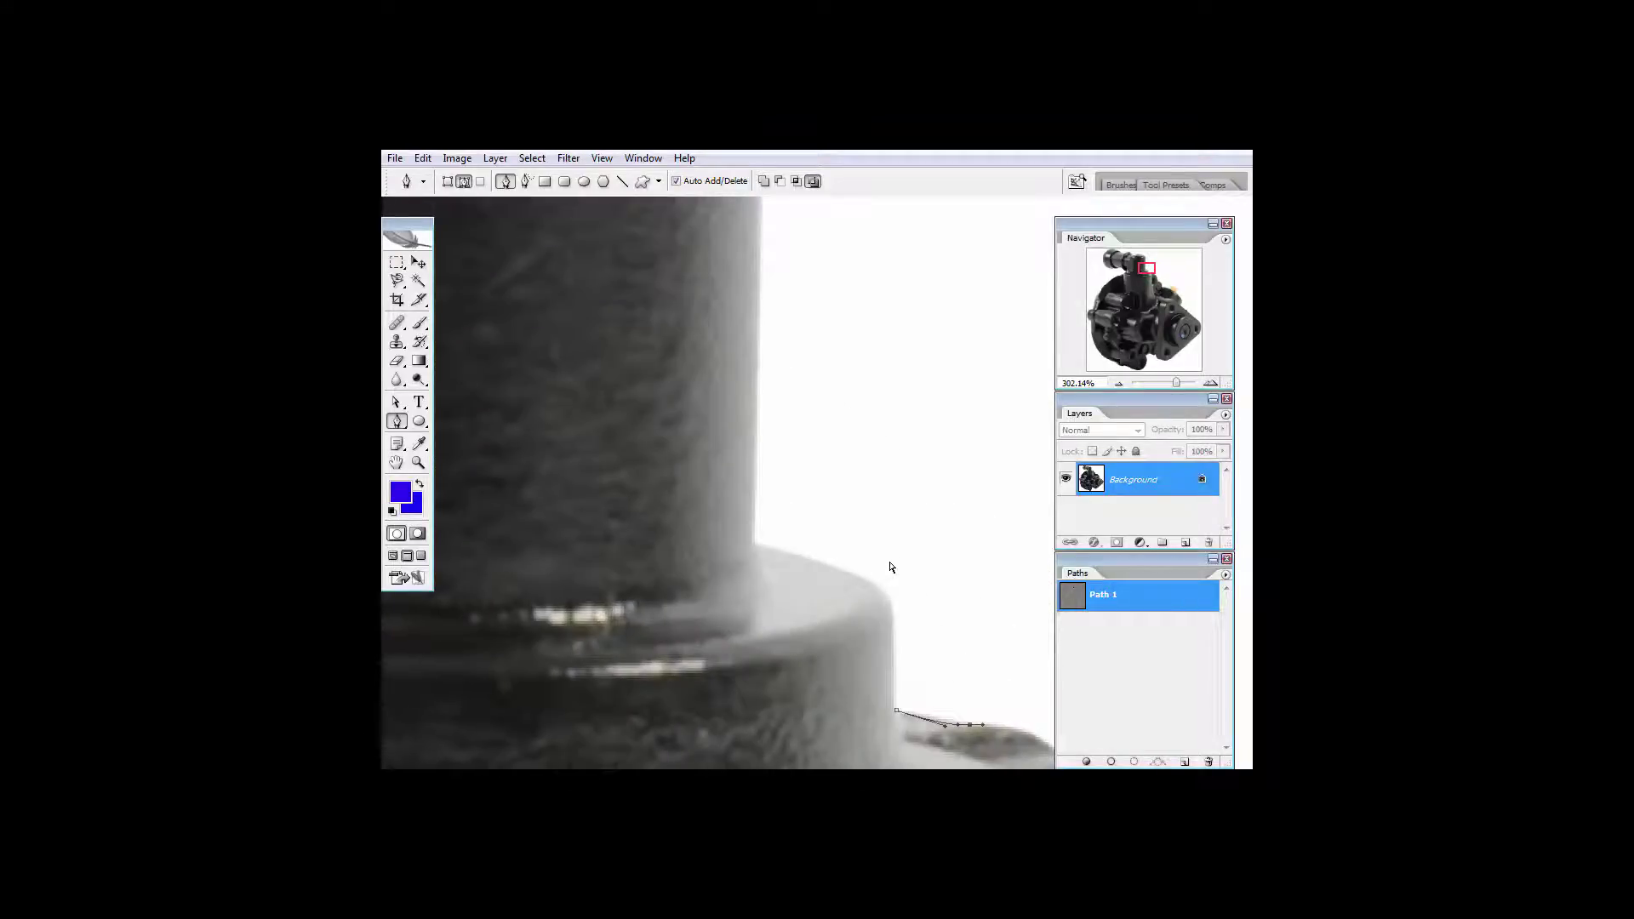
pyautogui.hotkey('ctrl', 'z')
pyautogui.hotkey('ctrl', 'z')
# Trace the pump's edge from the base of the neck around the stepped collar and over the curved lug.
pyautogui.click(753, 547)
pyautogui.click(845, 570)
pyautogui.moveTo(843, 530); pyautogui.dragTo(763, 319)
pyautogui.moveTo(806, 405); pyautogui.dragTo(907, 439)
pyautogui.moveTo(918, 441); pyautogui.dragTo(722, 367)
pyautogui.moveTo(819, 468); pyautogui.dragTo(863, 579)
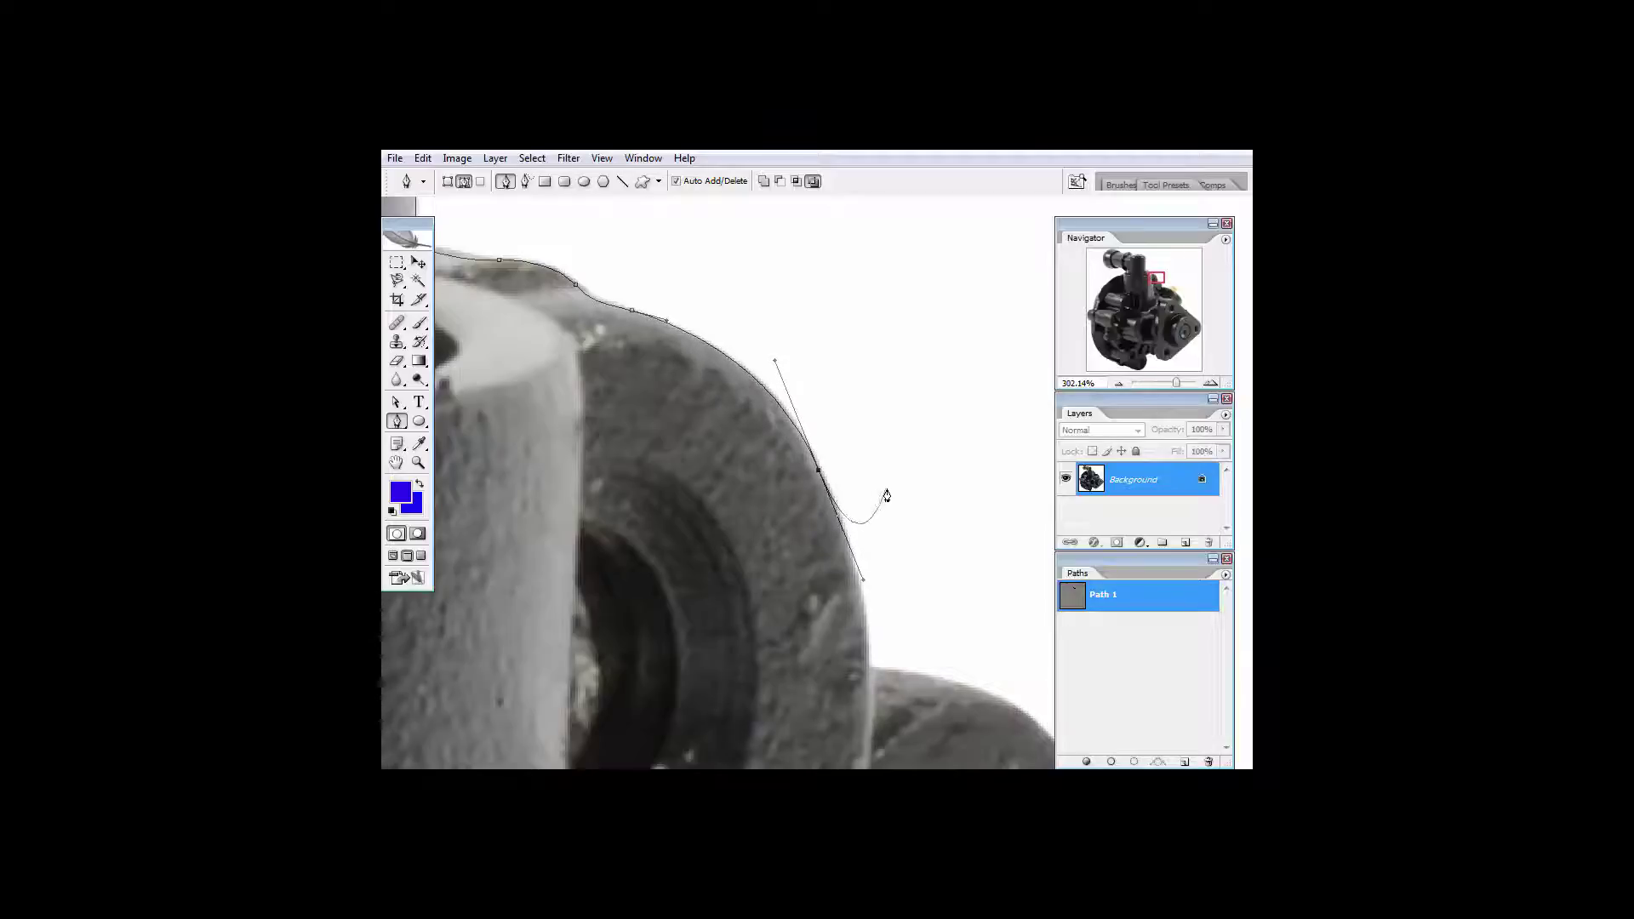
# Examine the traced path along the collar and lug, with its anchor points displayed.
pyautogui.scroll(-3, 733, 485)
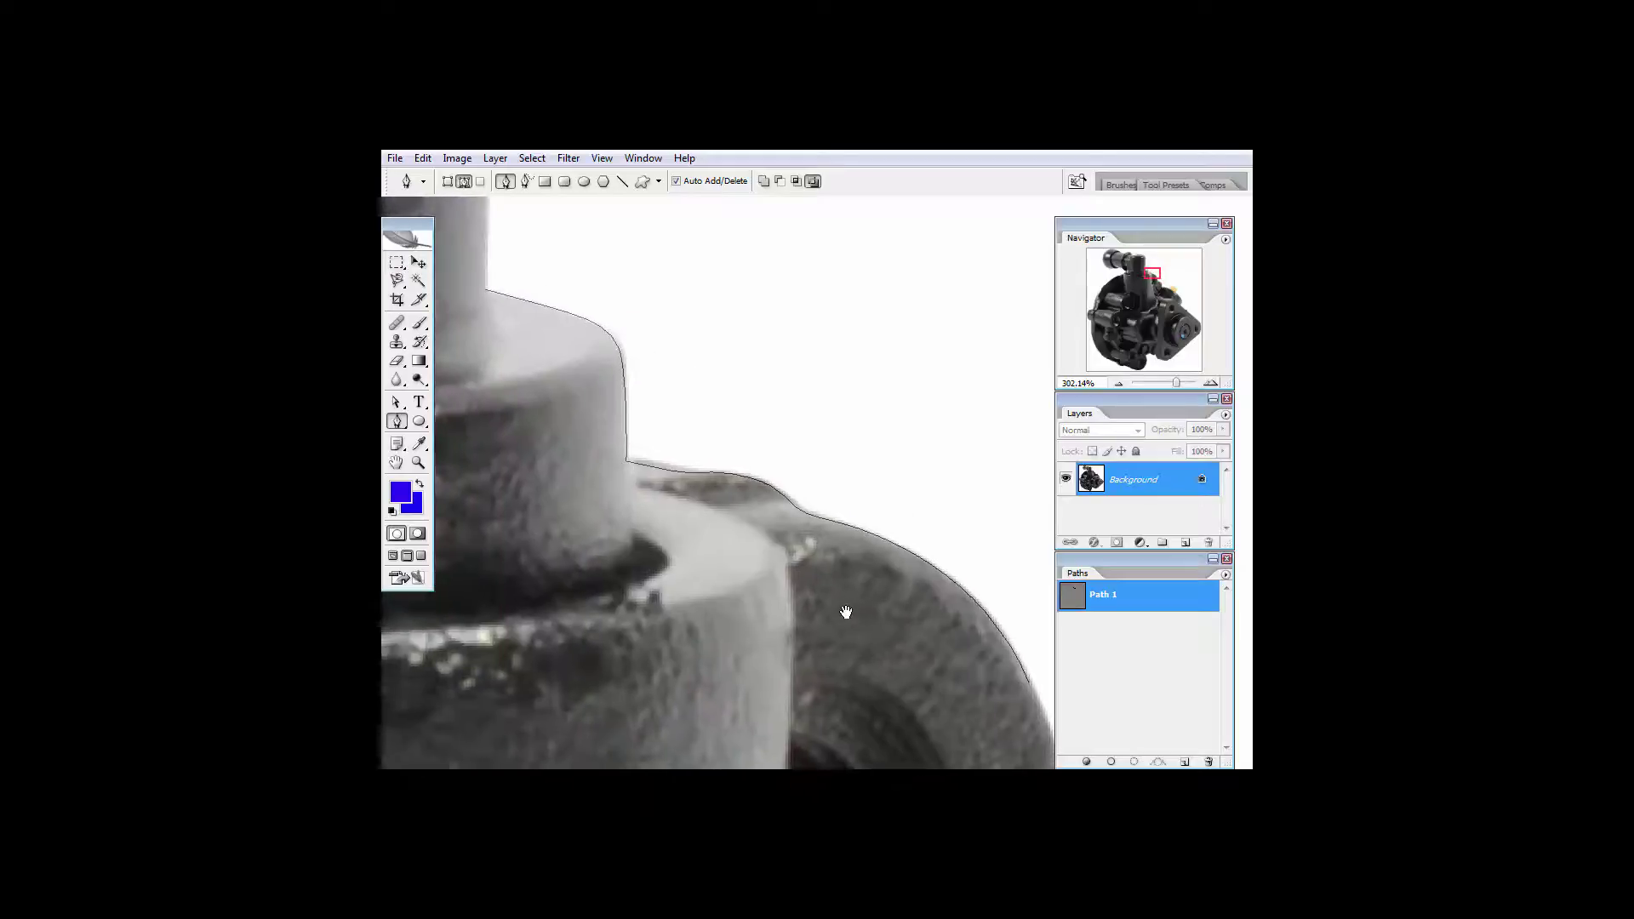
pyautogui.scroll(2, 840, 577)
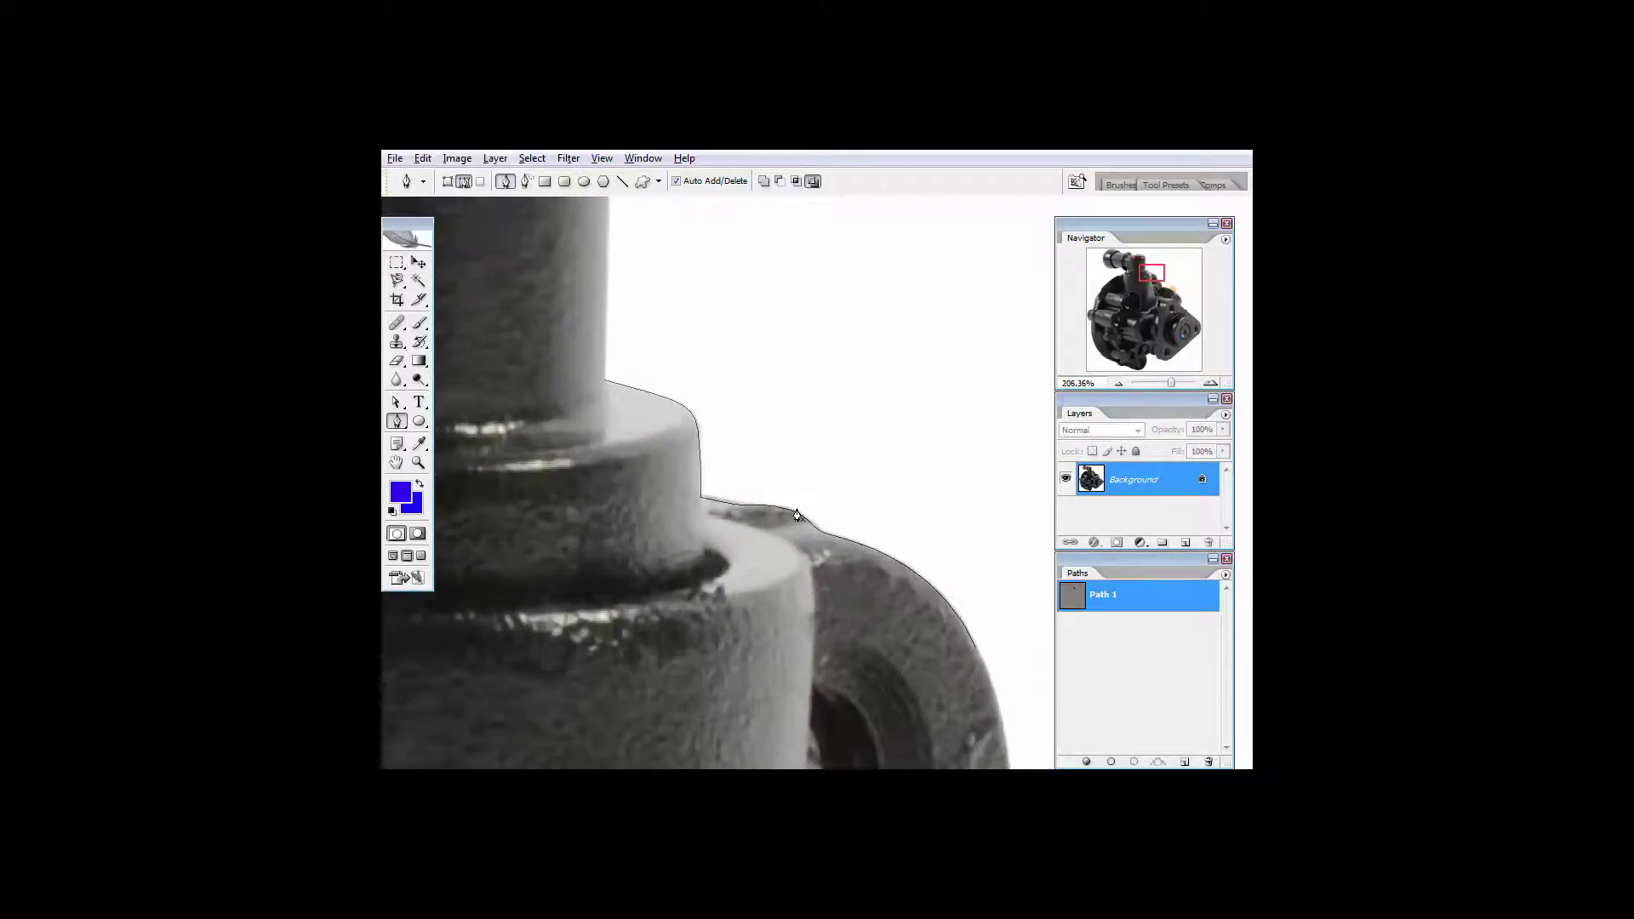
pyautogui.moveTo(894, 636); pyautogui.dragTo(886, 636)
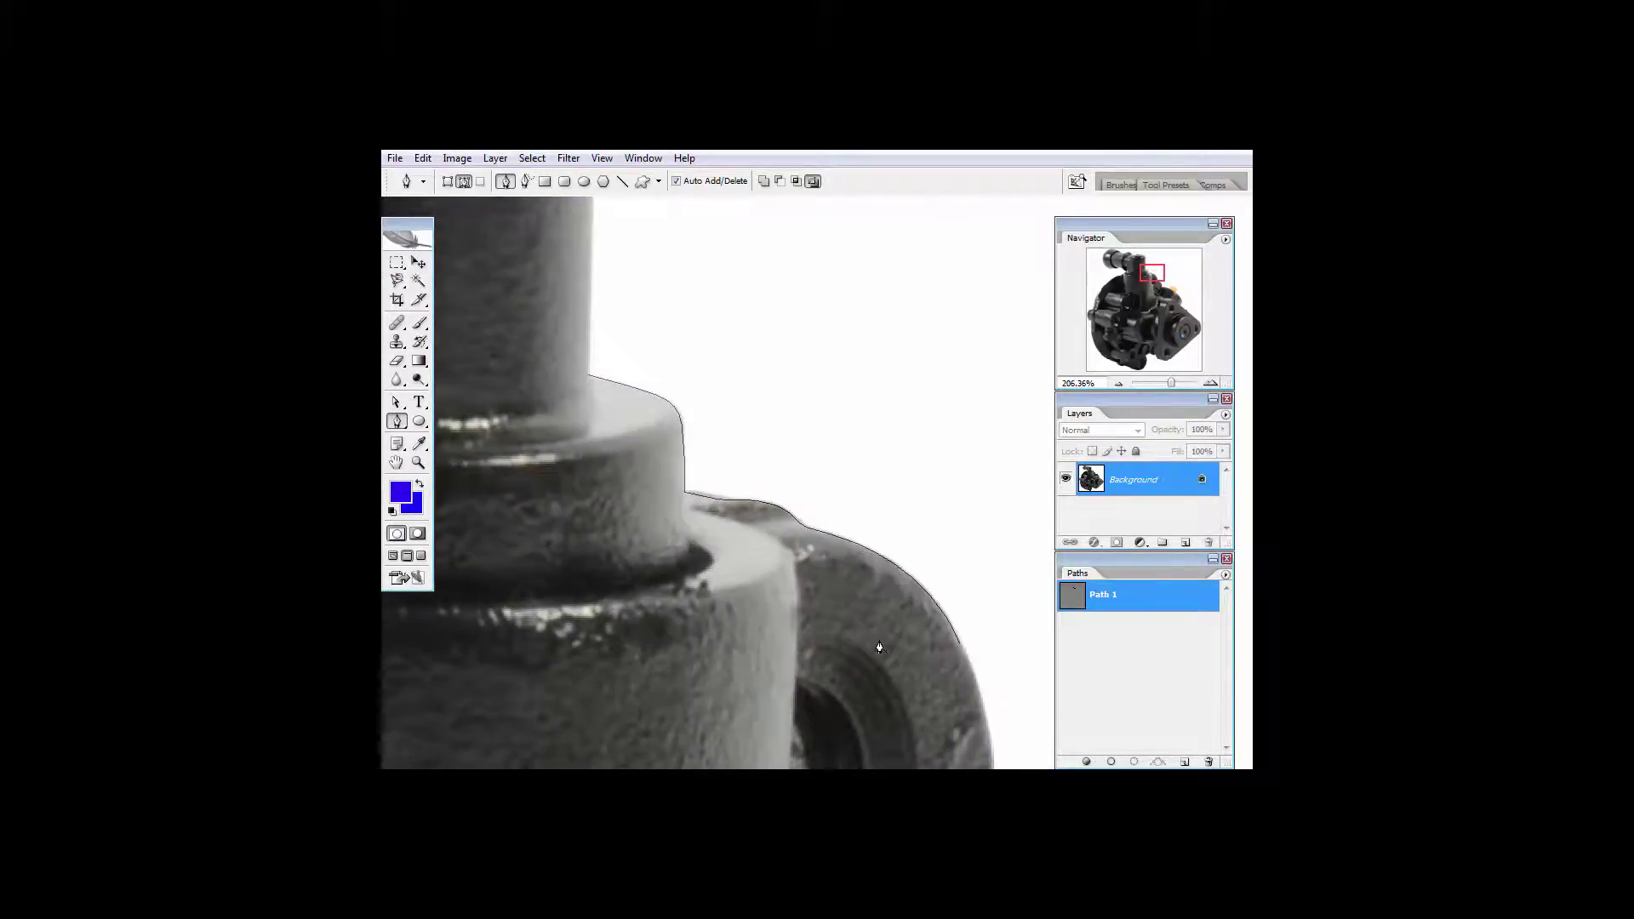
pyautogui.scroll(2, 830, 570)
pyautogui.hotkey('alt', 'space')
pyautogui.press('Escape')
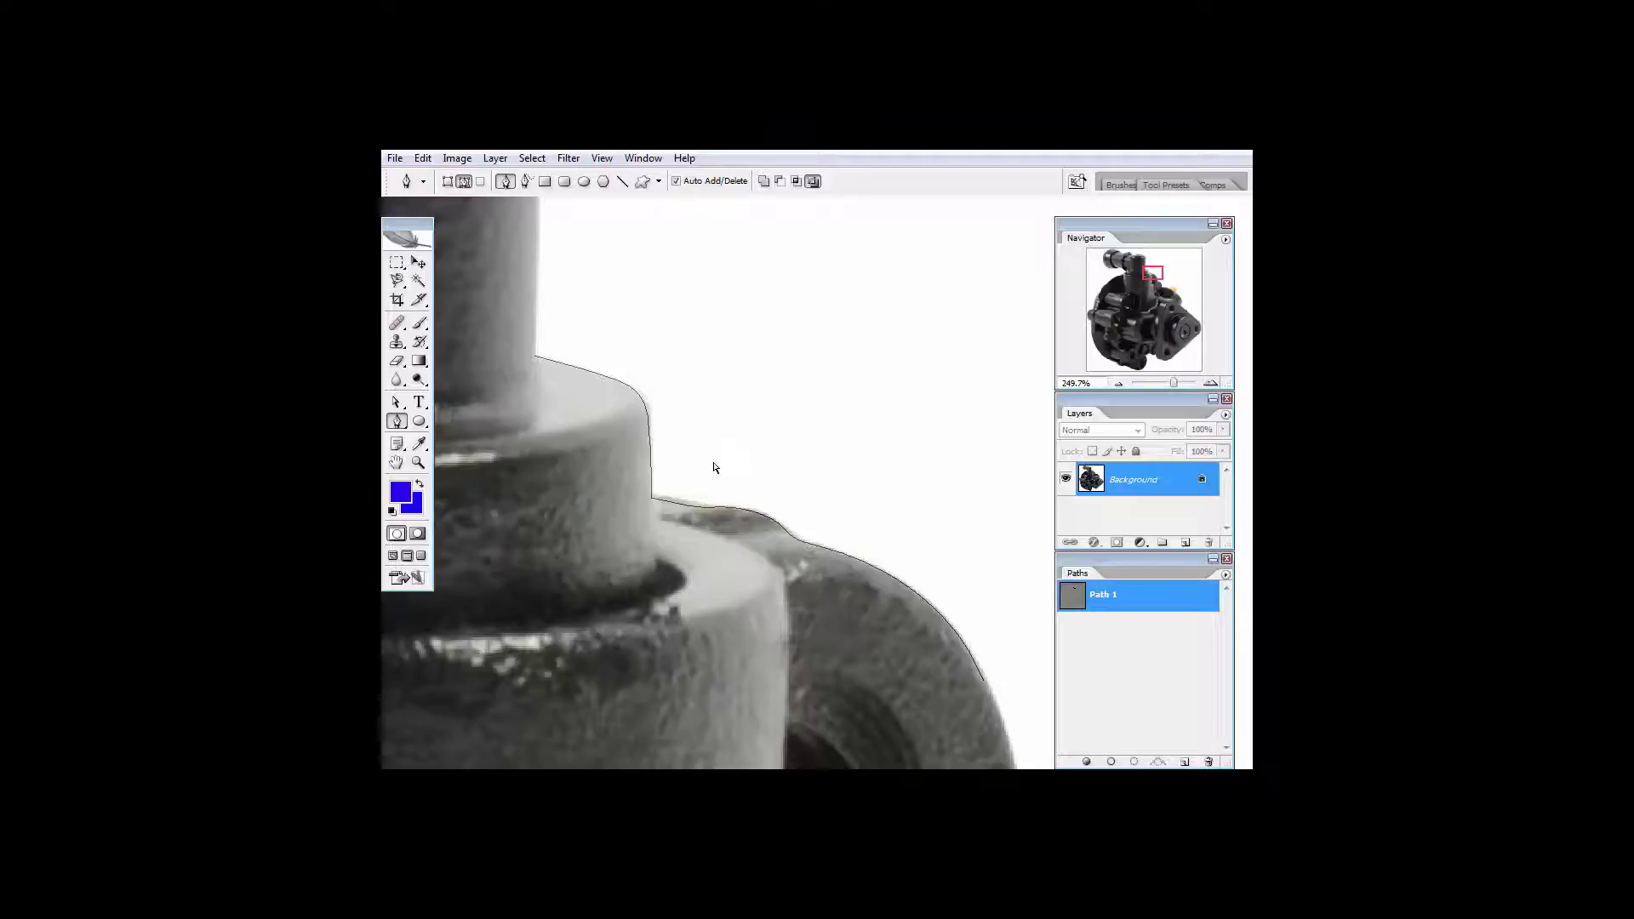
pyautogui.keyDown('ctrl'); pyautogui.click(652, 498); pyautogui.keyUp('ctrl')
pyautogui.scroll(1, 904, 457)
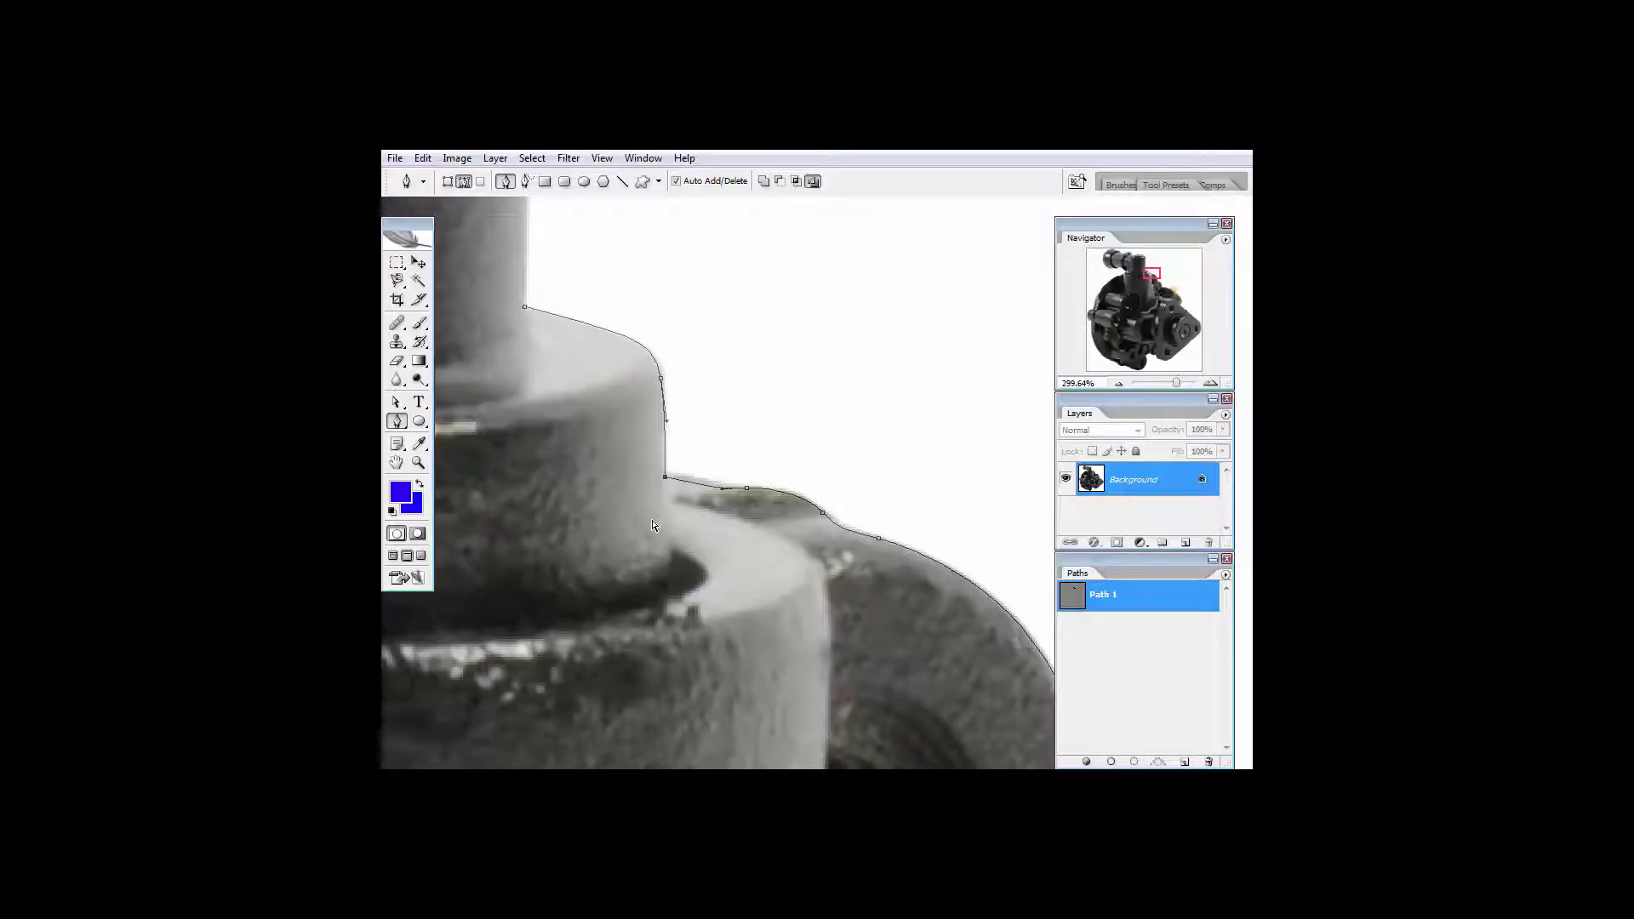
# Hide and redisplay Path 1, and select its anchor points around the dip before the lug.
pyautogui.click(1130, 666)
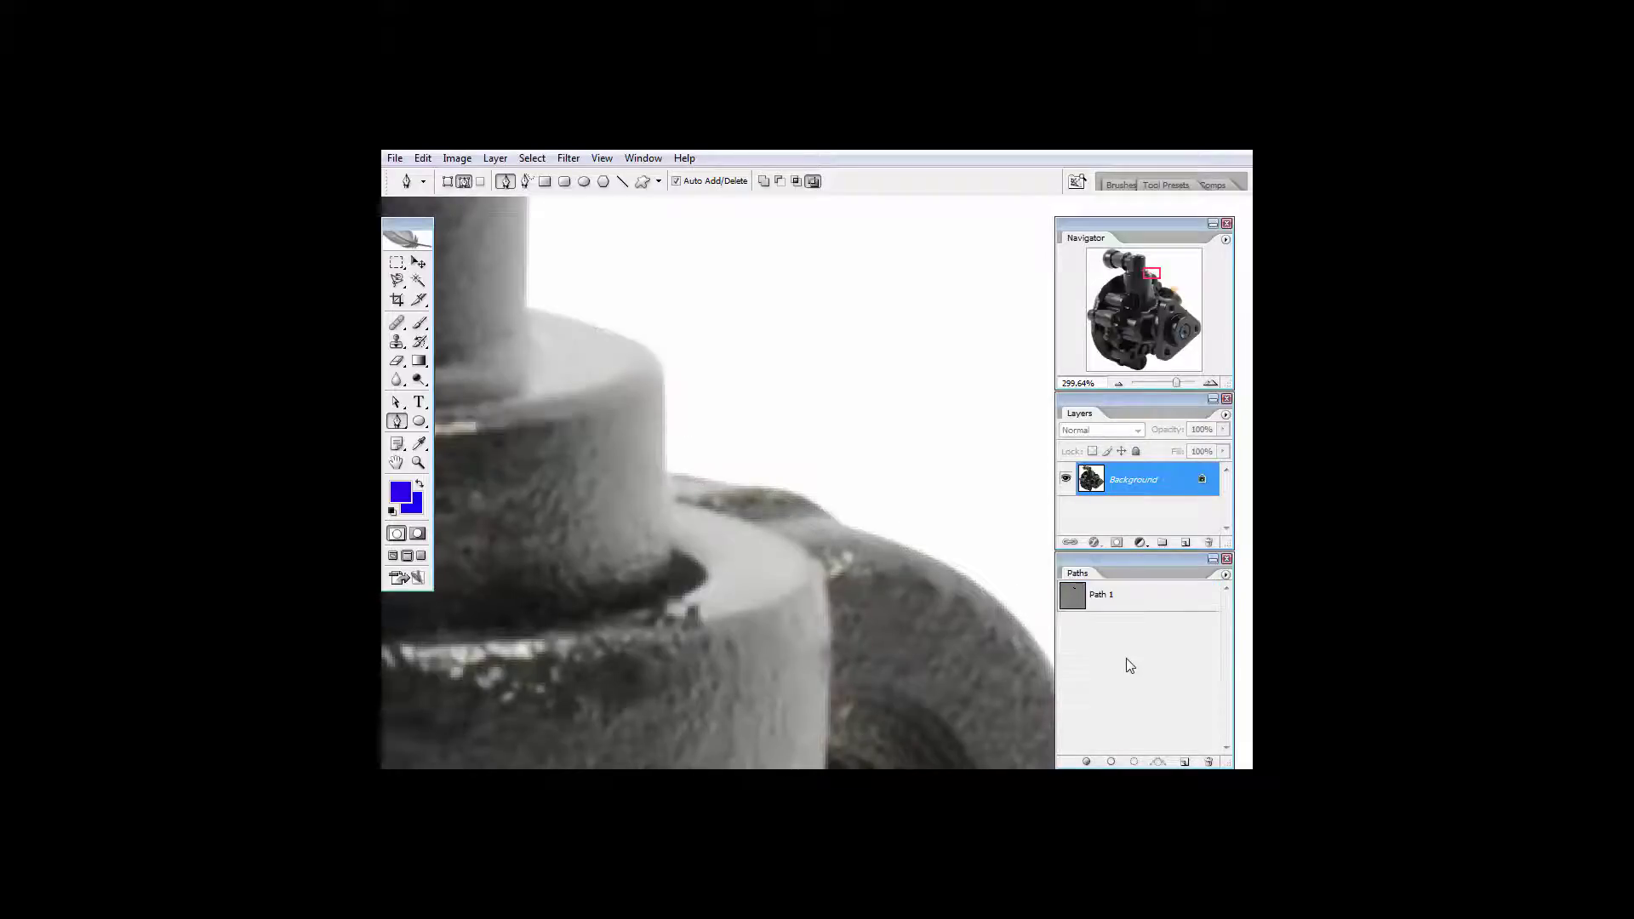
pyautogui.click(1072, 601)
pyautogui.moveTo(896, 467); pyautogui.dragTo(822, 552)
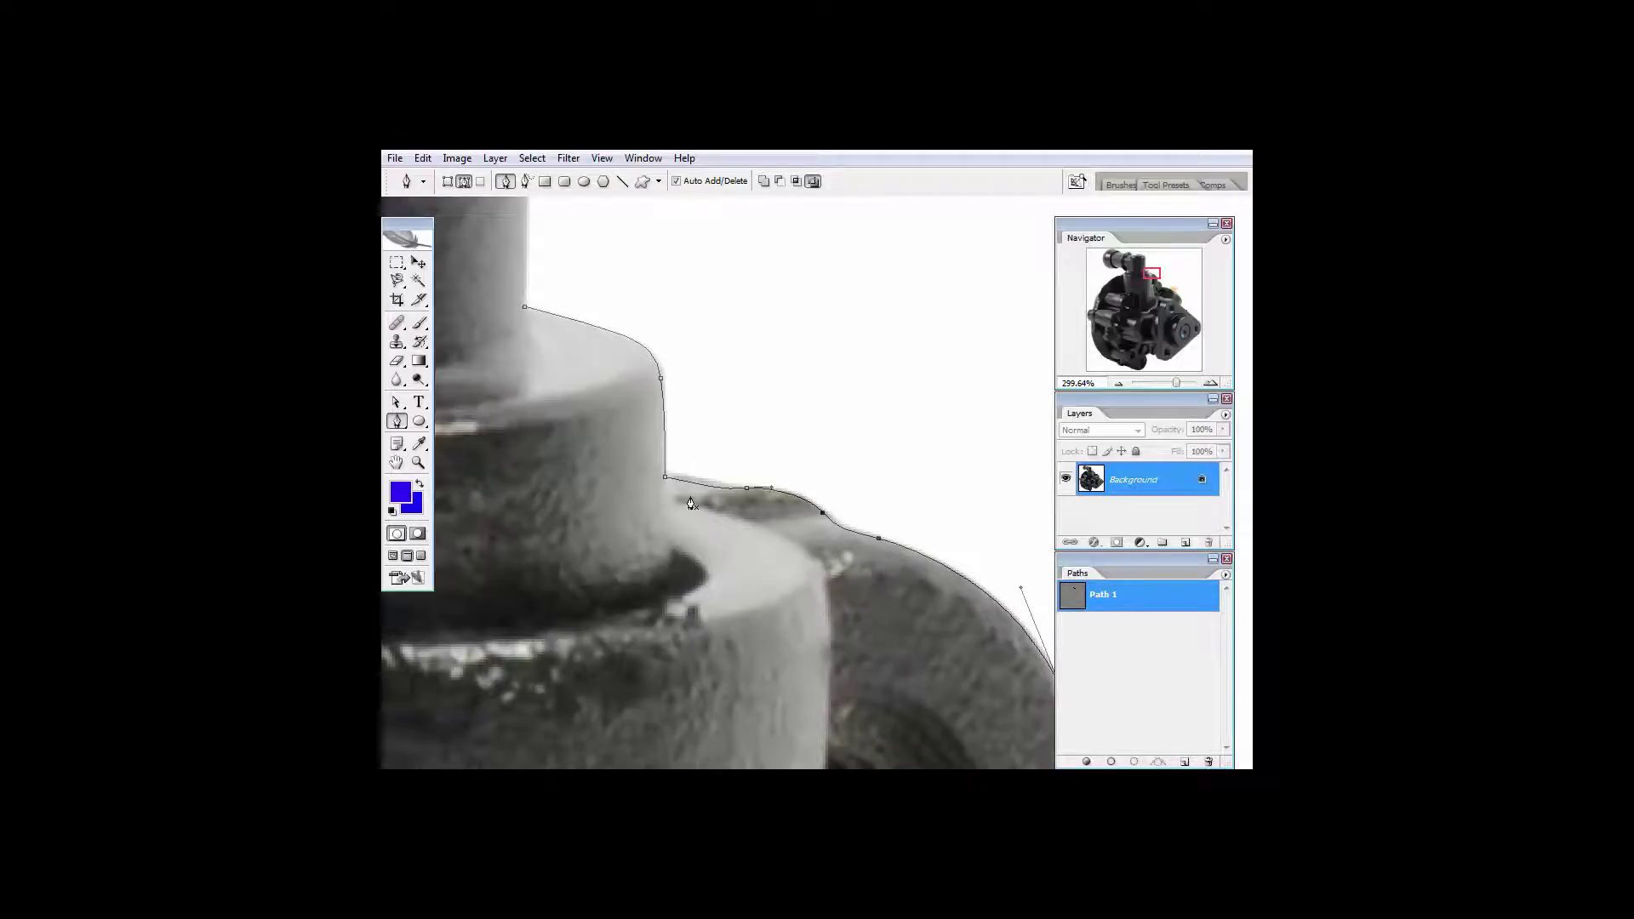
pyautogui.click(1138, 664)
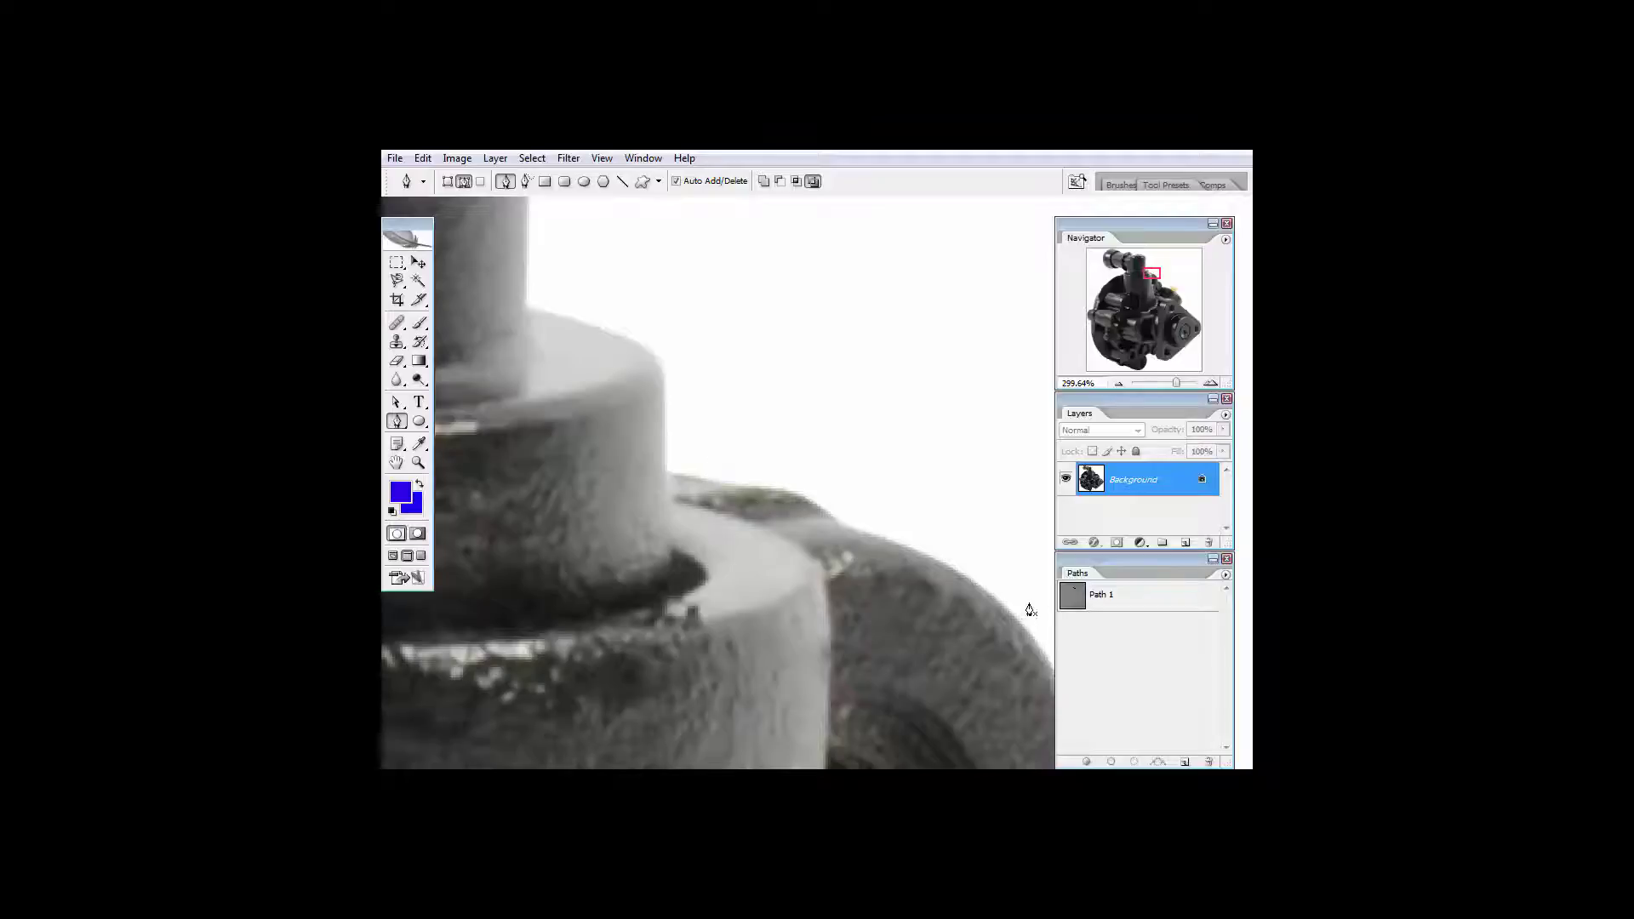
# Show and hide Path 1 repeatedly to compare the traced outline with the pump's actual edge.
pyautogui.click(1076, 602)
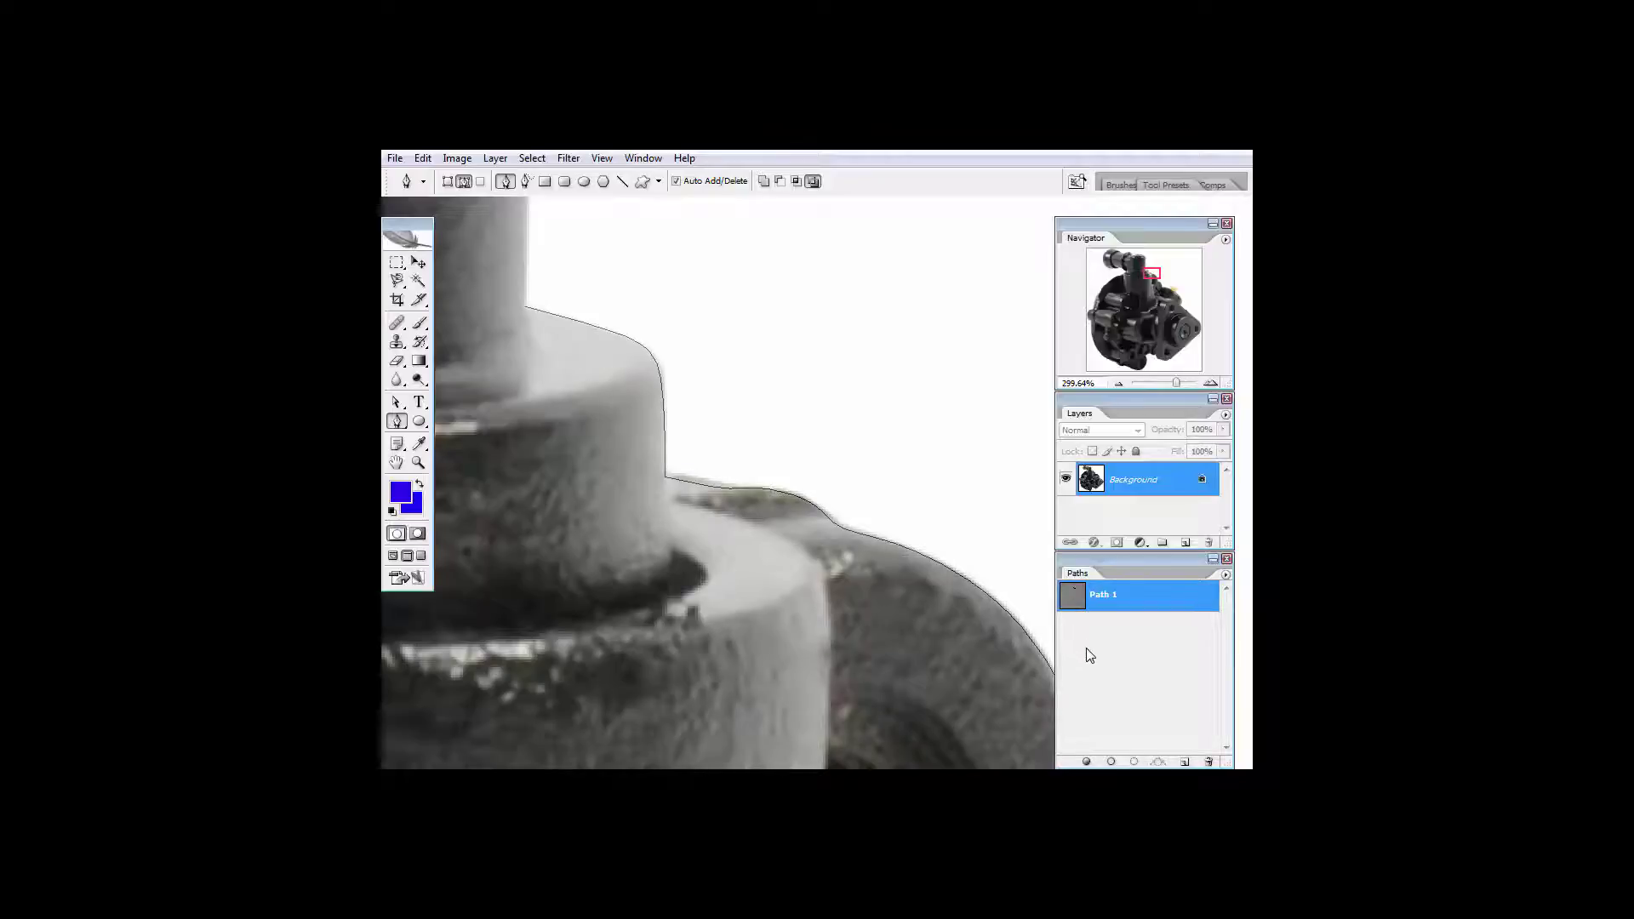
pyautogui.click(1113, 675)
pyautogui.click(1074, 604)
pyautogui.click(1109, 680)
pyautogui.click(1071, 596)
pyautogui.click(1101, 661)
pyautogui.click(1076, 600)
pyautogui.click(1104, 676)
pyautogui.click(1079, 604)
pyautogui.click(1101, 680)
pyautogui.click(1072, 601)
pyautogui.click(1123, 686)
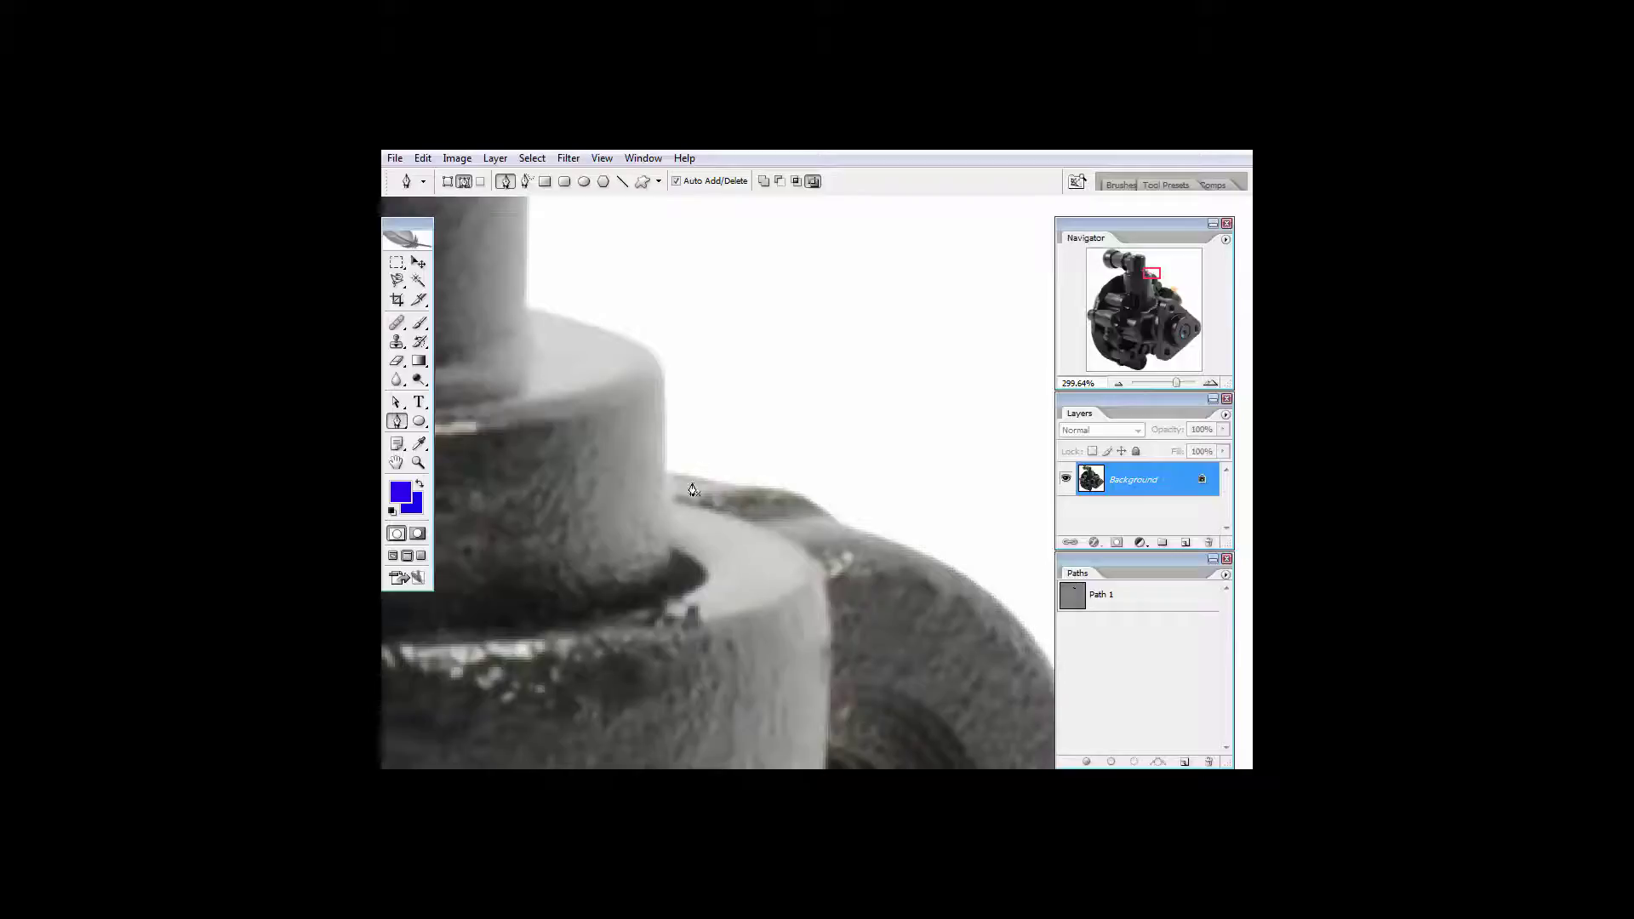
pyautogui.click(1078, 603)
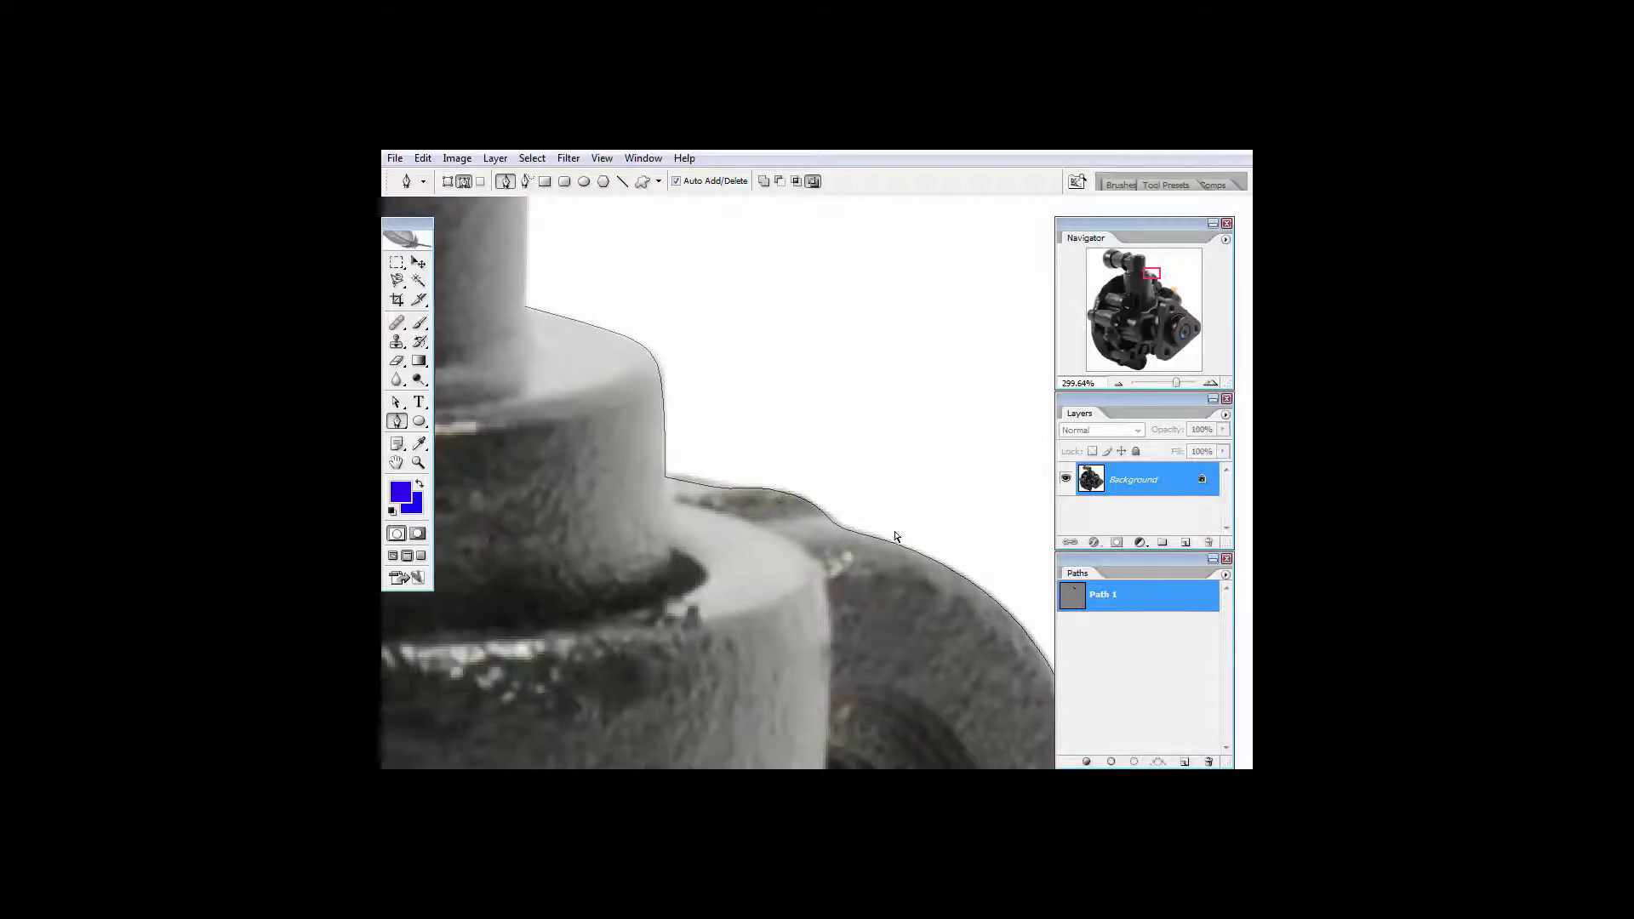
pyautogui.click(1132, 648)
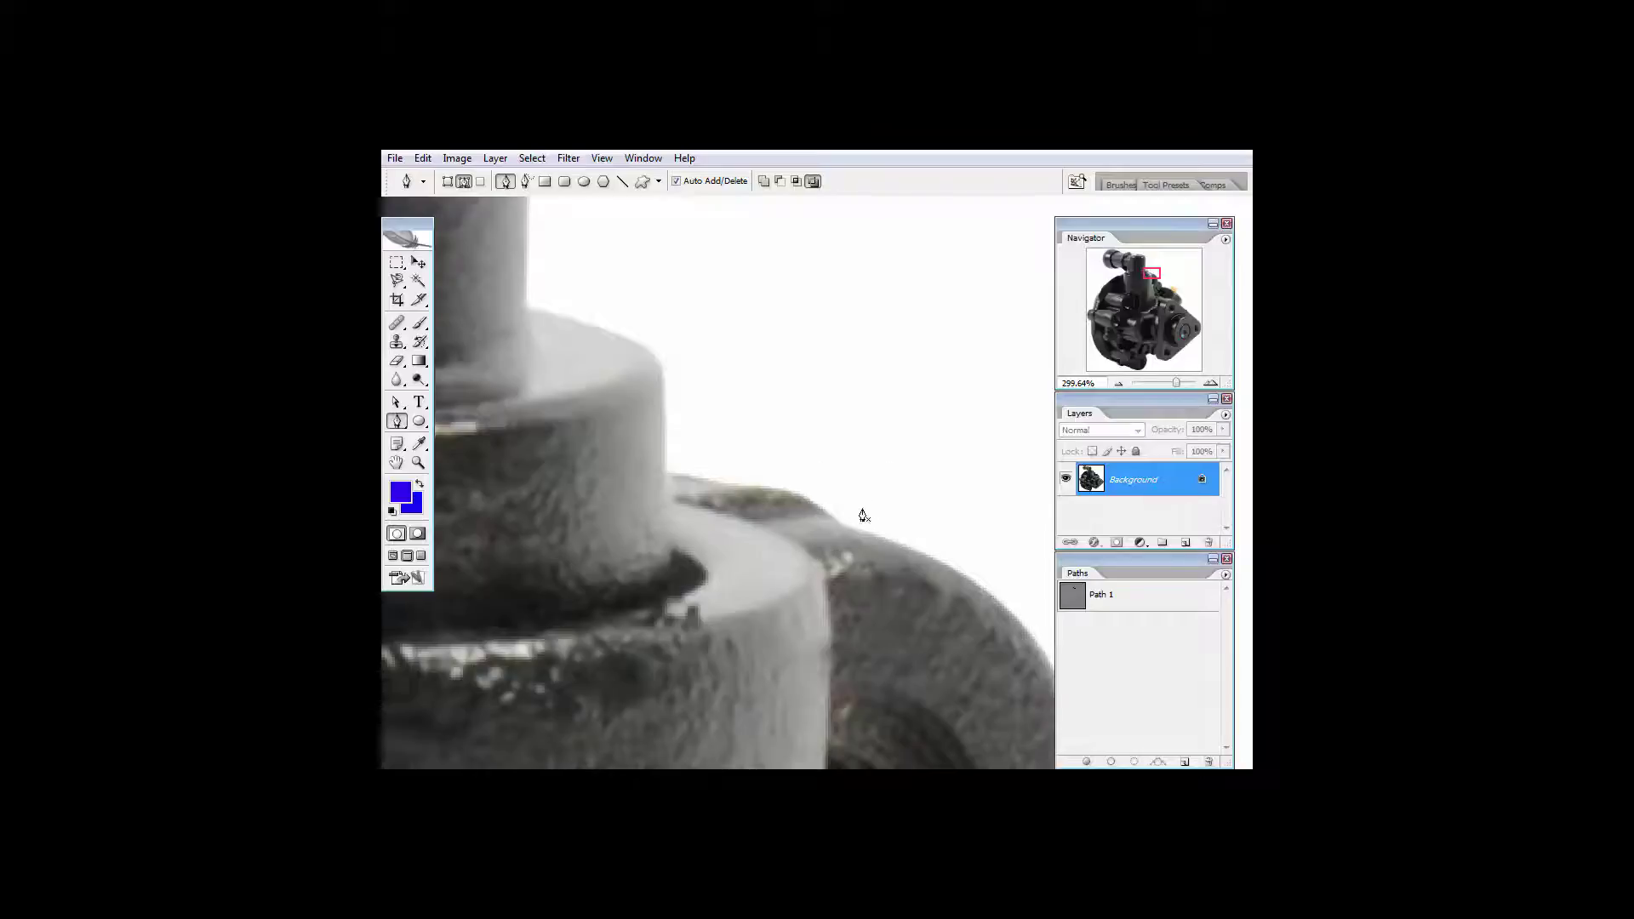
pyautogui.click(1079, 606)
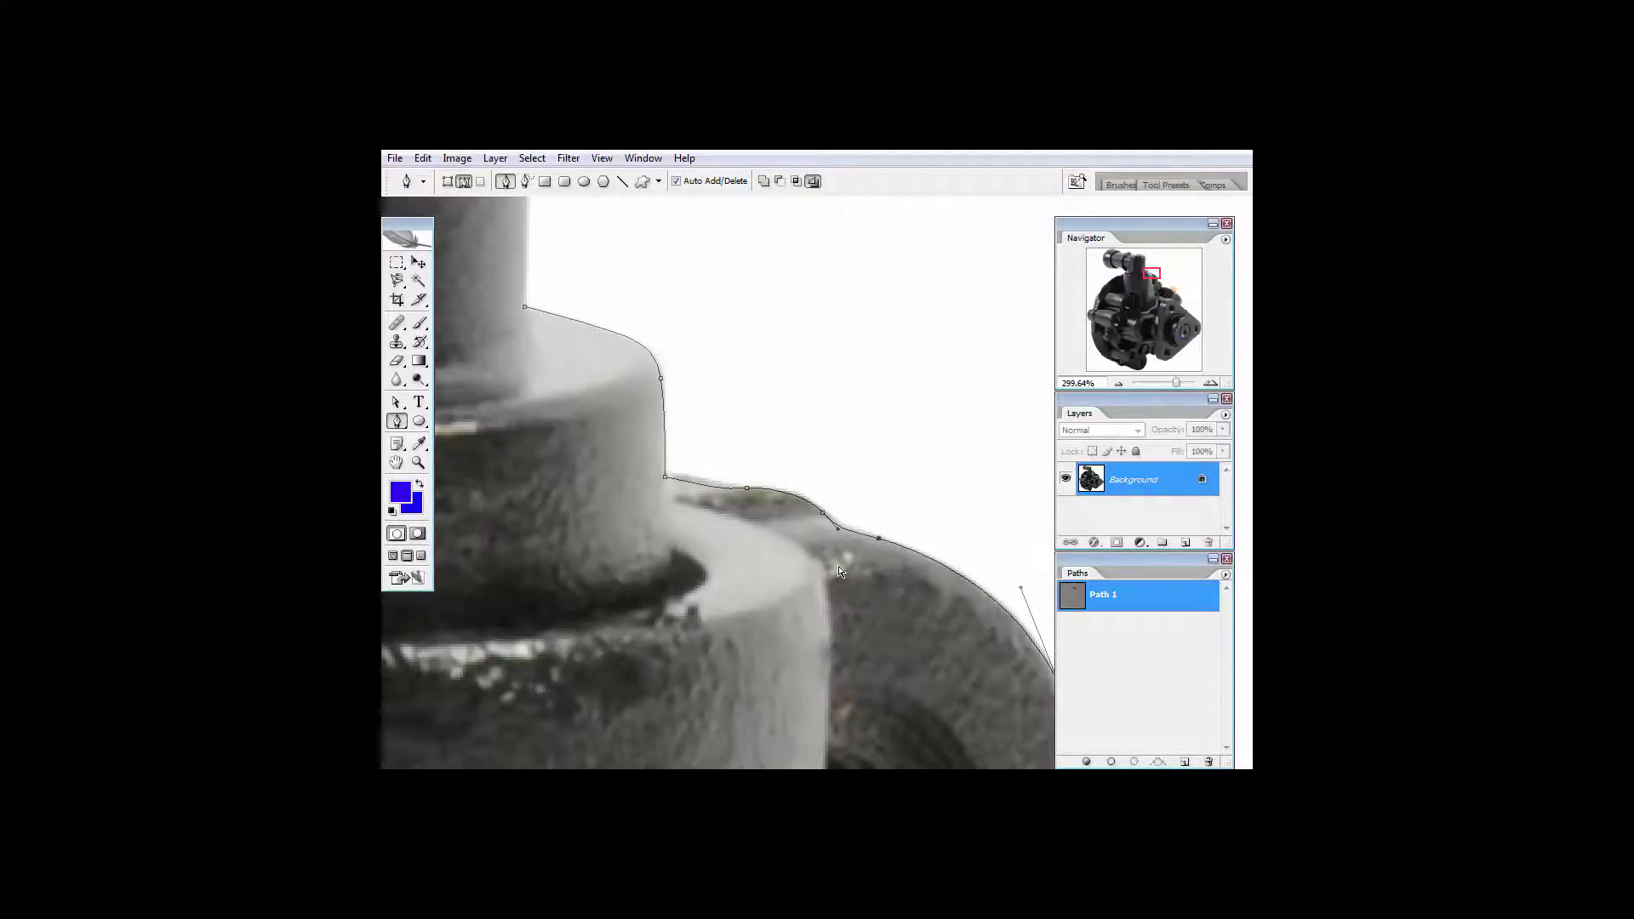
# Delete the anchor points of Path 1 around the dip before the lug, and redisplay the path.
pyautogui.moveTo(917, 444); pyautogui.dragTo(790, 596)
pyautogui.press('Delete')
pyautogui.click(1141, 641)
pyautogui.click(1074, 603)
# Create a second path and trace the collar's edge from the base of the neck down to the ridge.
pyautogui.click(1185, 761)
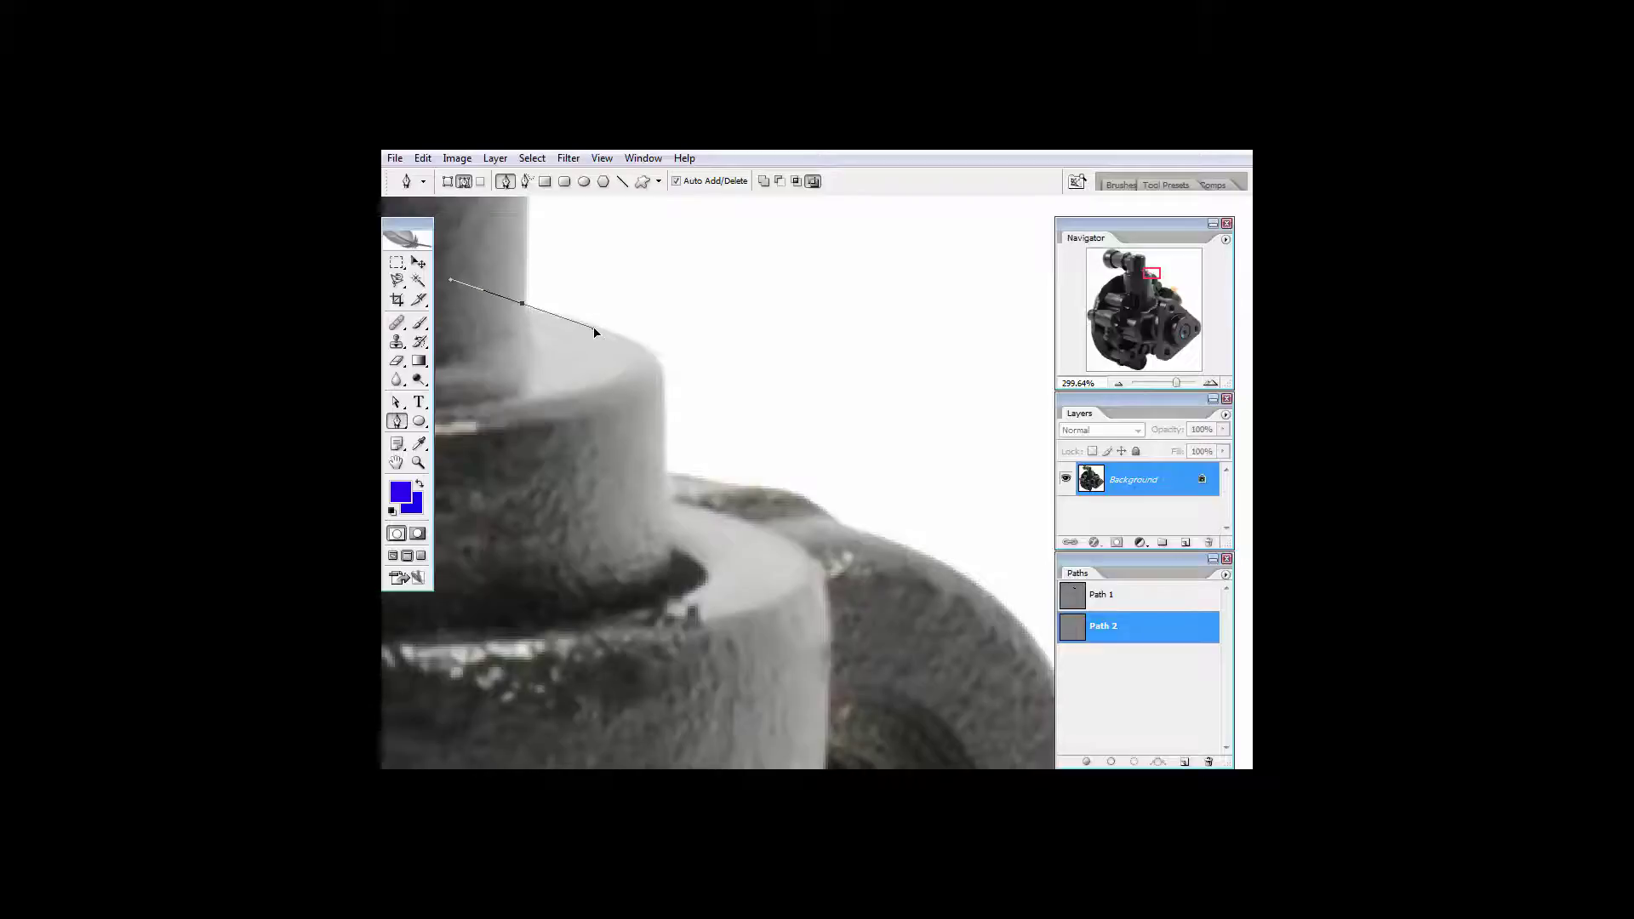
pyautogui.click(528, 320)
pyautogui.click(613, 333)
pyautogui.moveTo(663, 385); pyautogui.dragTo(666, 436)
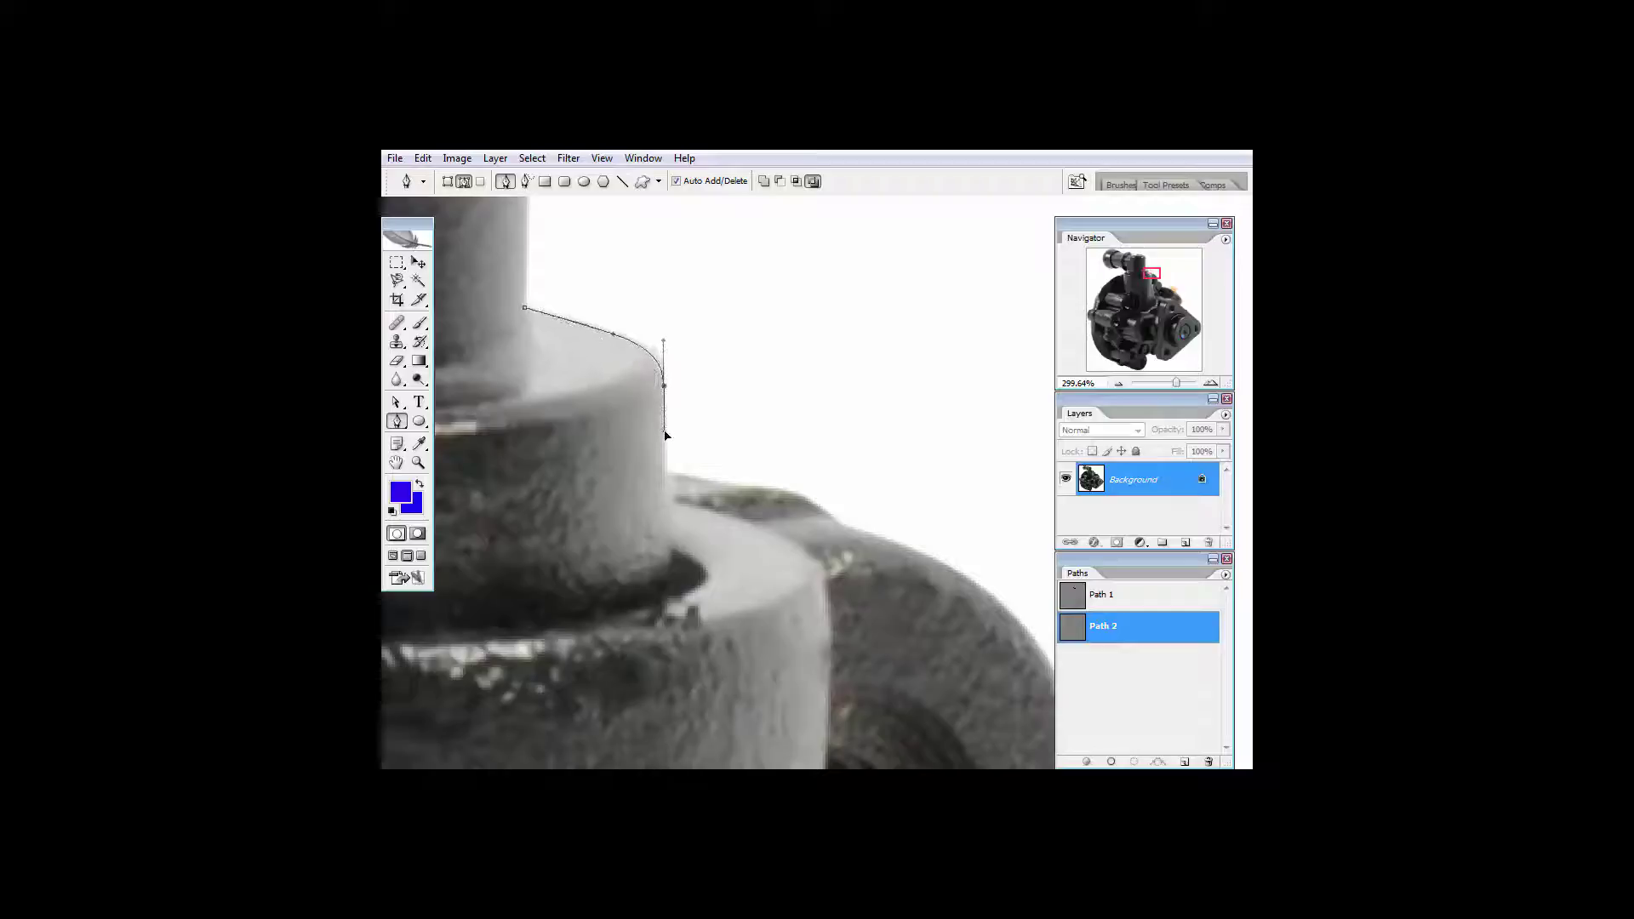
pyautogui.click(666, 475)
# Continue the second path over the small ridge and around the curved lug to the adjoining round boss.
pyautogui.moveTo(755, 490)
pyautogui.mouseDown()
pyautogui.moveTo(776, 491)
pyautogui.moveTo(678, 435)
pyautogui.moveTo(748, 494)
pyautogui.mouseUp()
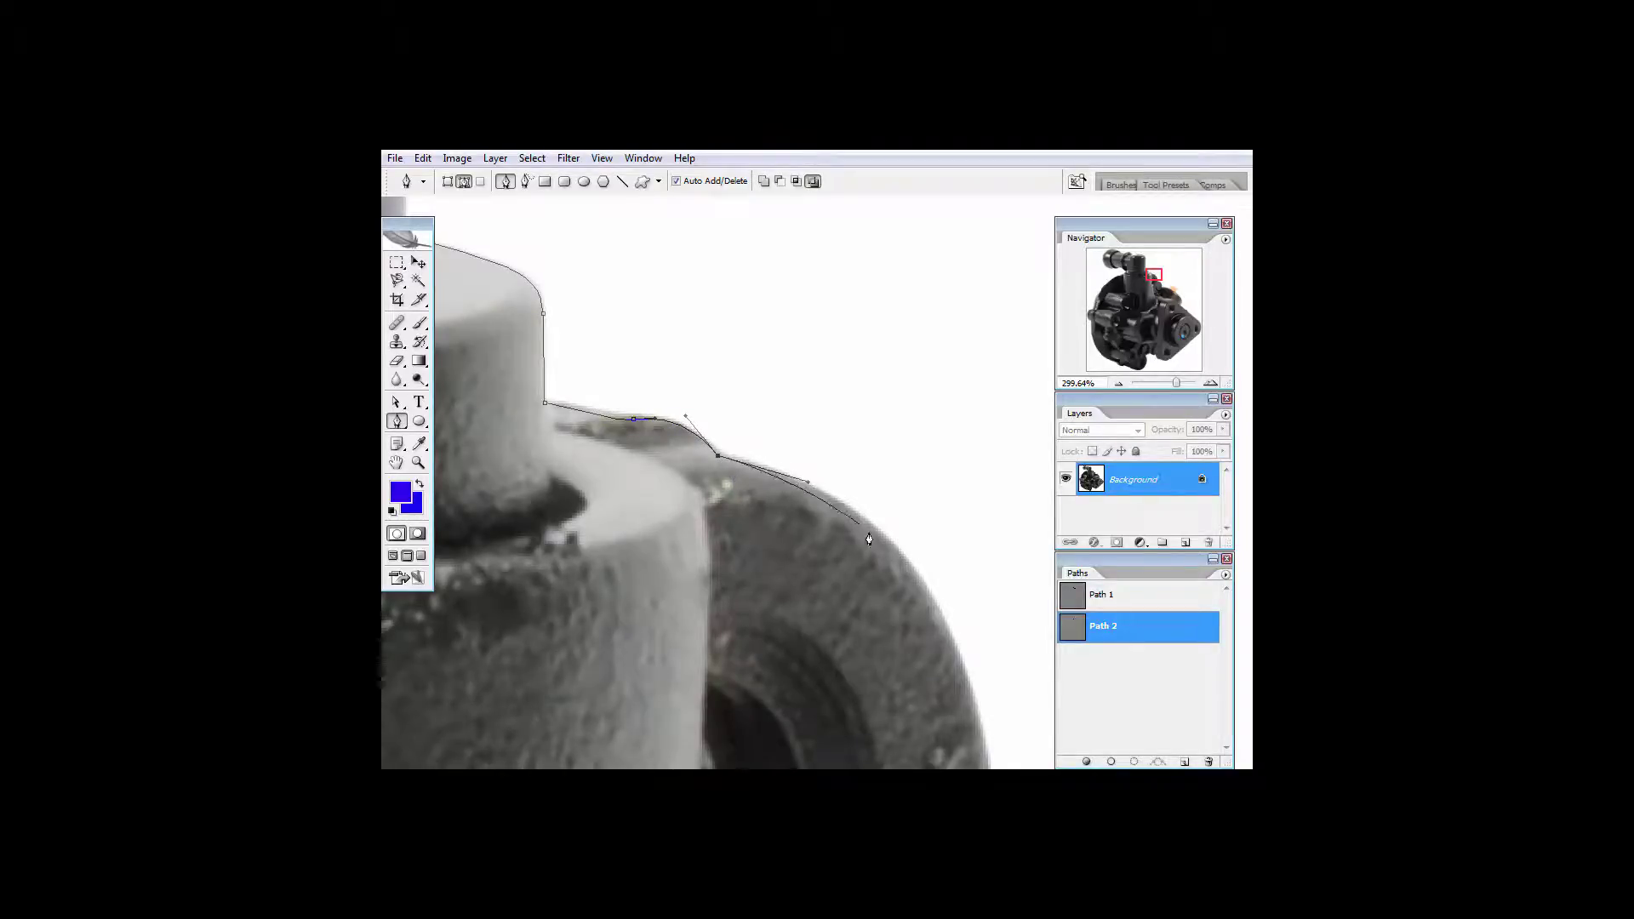
pyautogui.moveTo(913, 569); pyautogui.dragTo(854, 444)
pyautogui.moveTo(890, 628); pyautogui.dragTo(893, 723)
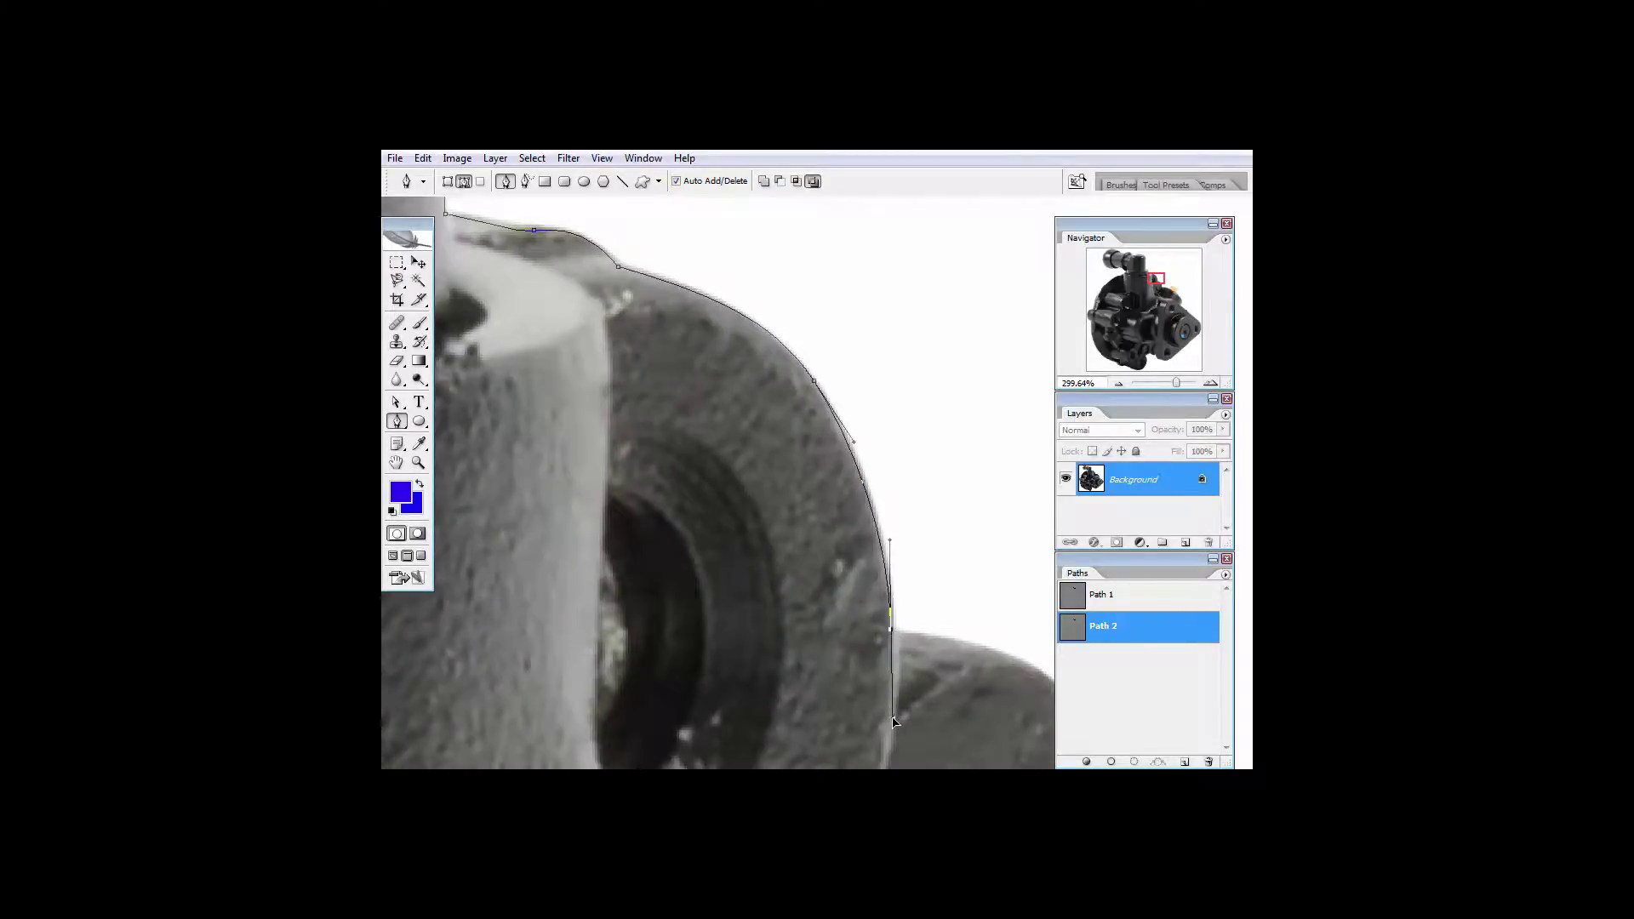
pyautogui.keyDown('alt'); pyautogui.click(890, 628); pyautogui.keyUp('alt')
pyautogui.moveTo(956, 636); pyautogui.dragTo(967, 644)
pyautogui.press('Down')
pyautogui.press('Right')
pyautogui.moveTo(692, 388); pyautogui.dragTo(838, 572)
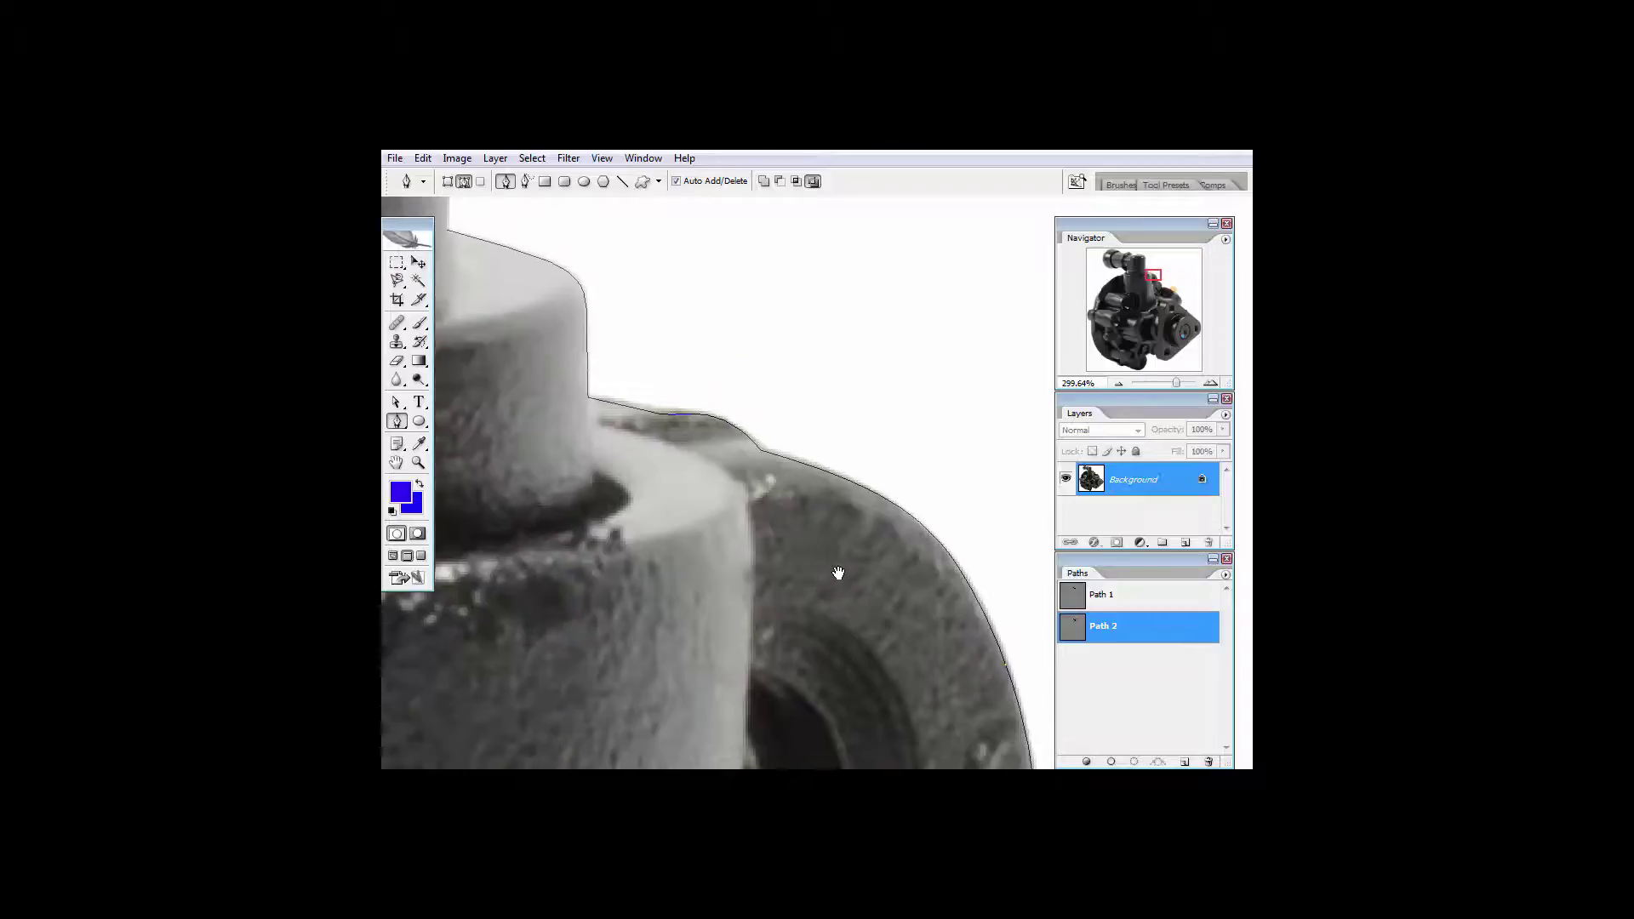
pyautogui.scroll(-1, 790, 460)
pyautogui.scroll(1, 790, 460)
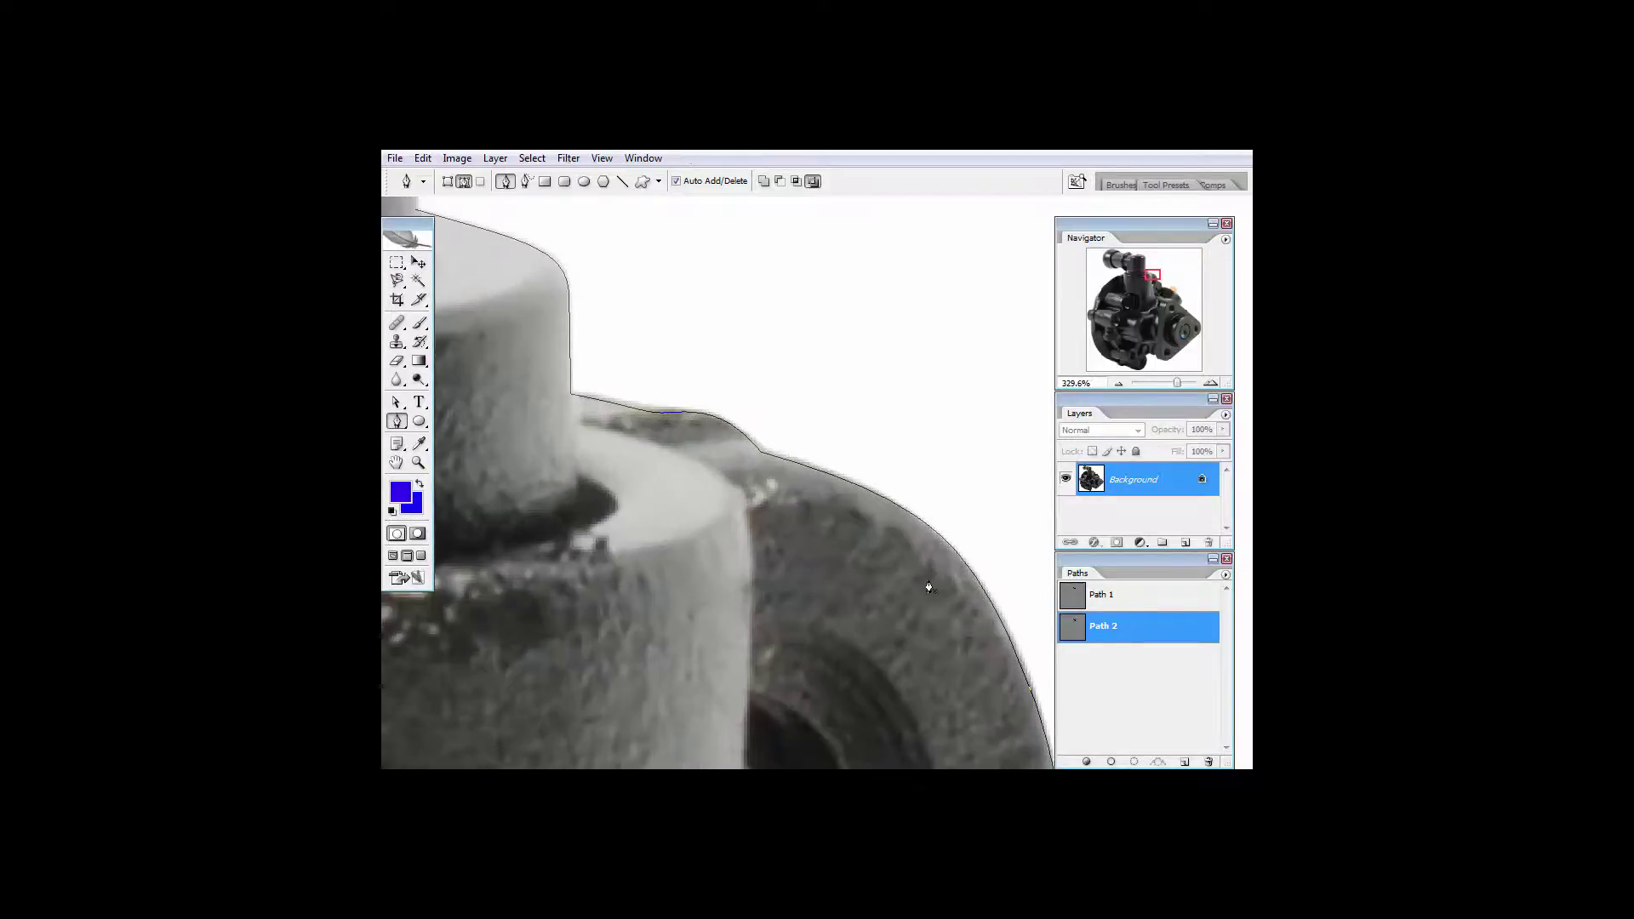
# Finish the second path at the lug's junction with the round boss and close it across the pump body to the neck's base.
pyautogui.scroll(-1, 926, 582)
pyautogui.moveTo(941, 664); pyautogui.dragTo(887, 579)
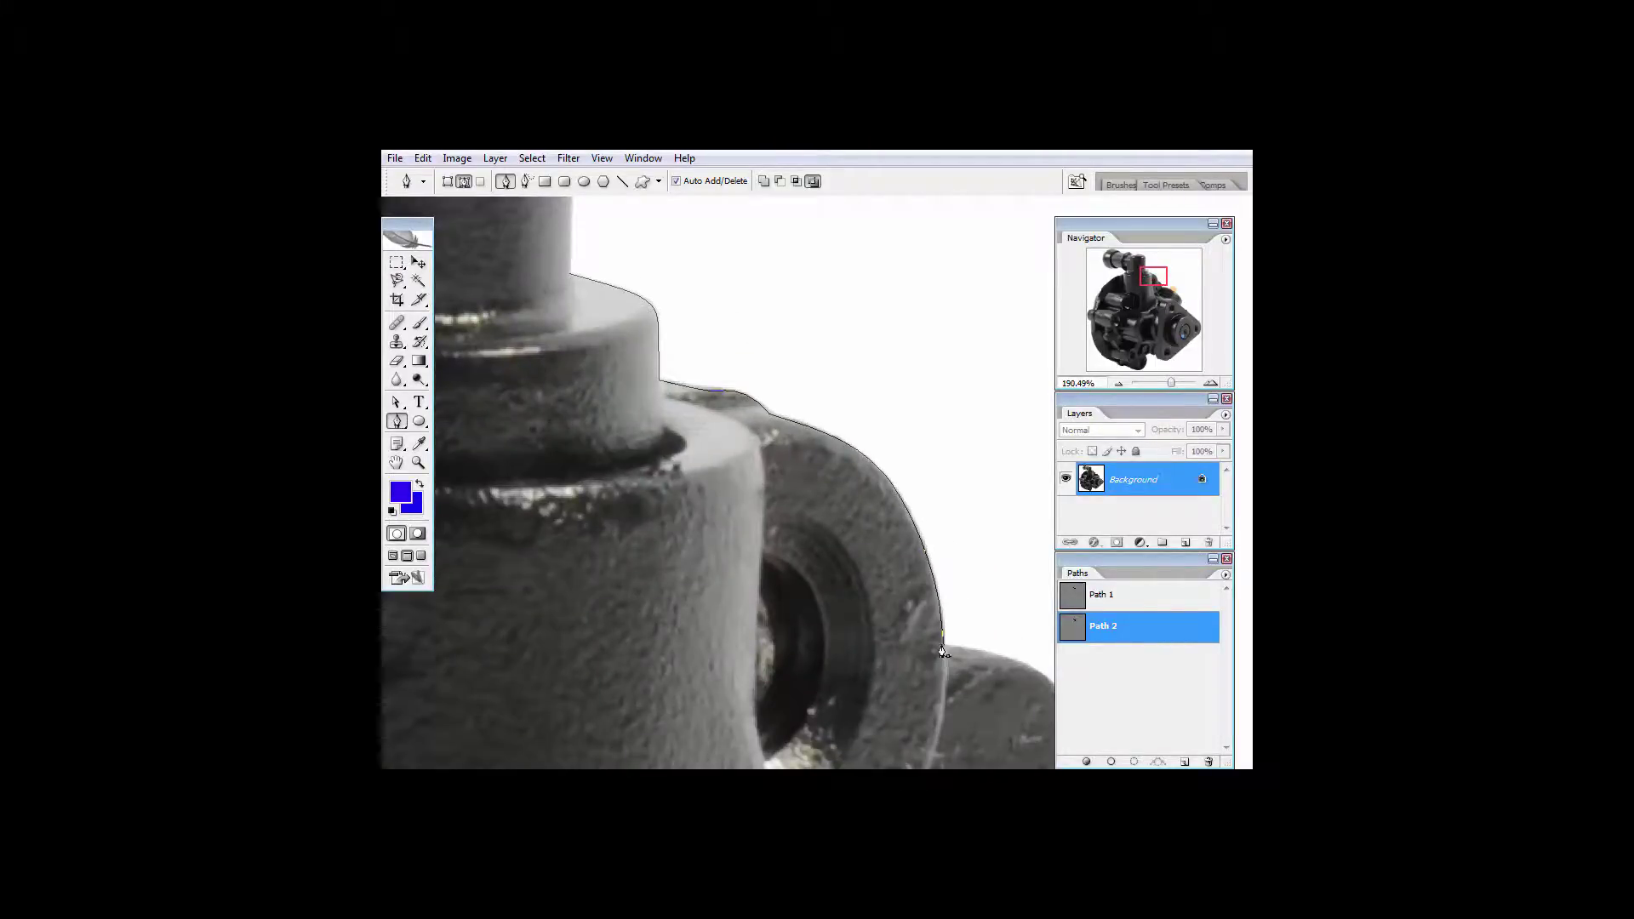
pyautogui.moveTo(961, 653); pyautogui.dragTo(991, 661)
pyautogui.moveTo(645, 639); pyautogui.dragTo(723, 646)
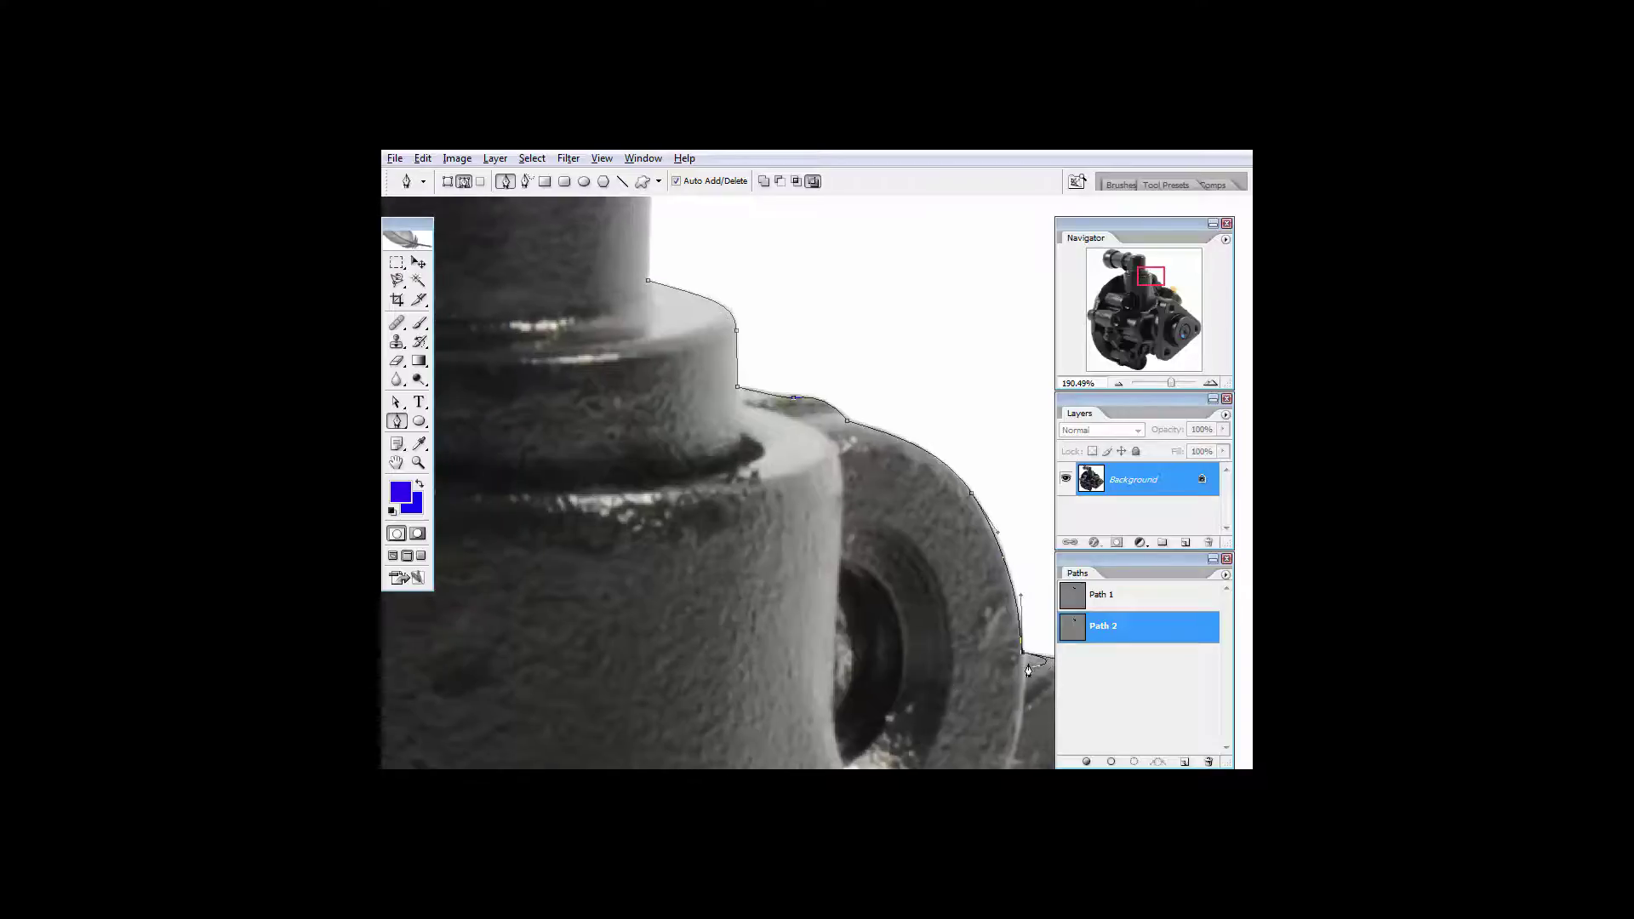
pyautogui.click(716, 679)
pyautogui.moveTo(560, 499); pyautogui.dragTo(573, 585)
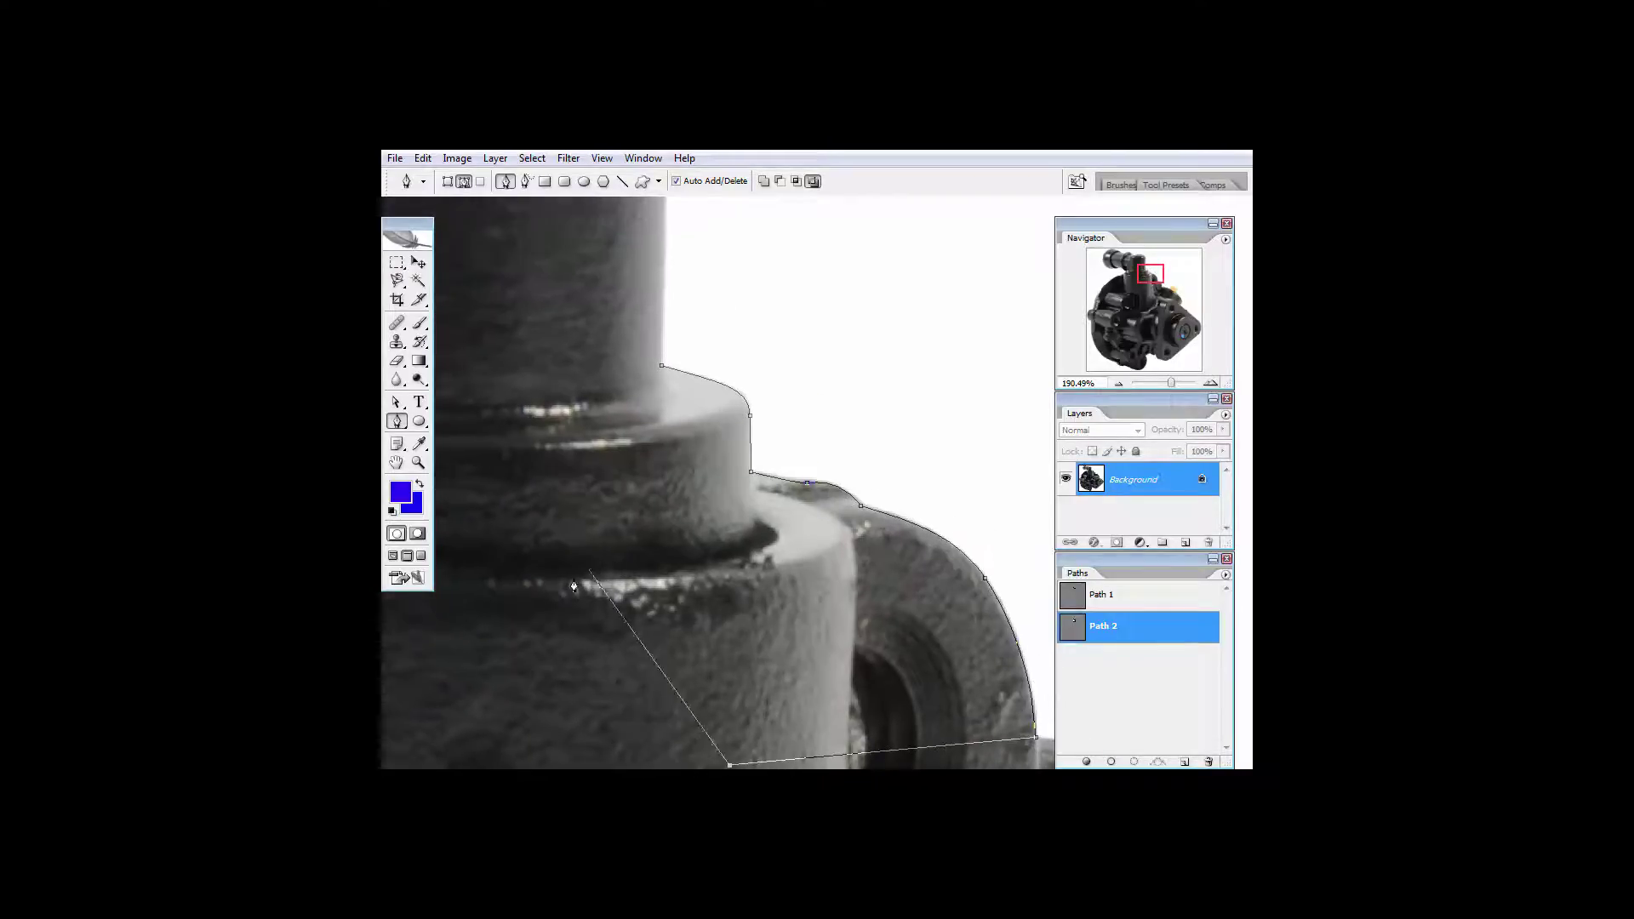
pyautogui.click(532, 575)
pyautogui.click(661, 366)
# Load Path 2 as a selection and inspect the traced cutout along the collar and lug in Quick Mask mode.
pyautogui.keyDown('ctrl'); pyautogui.click(1074, 628); pyautogui.keyUp('ctrl')
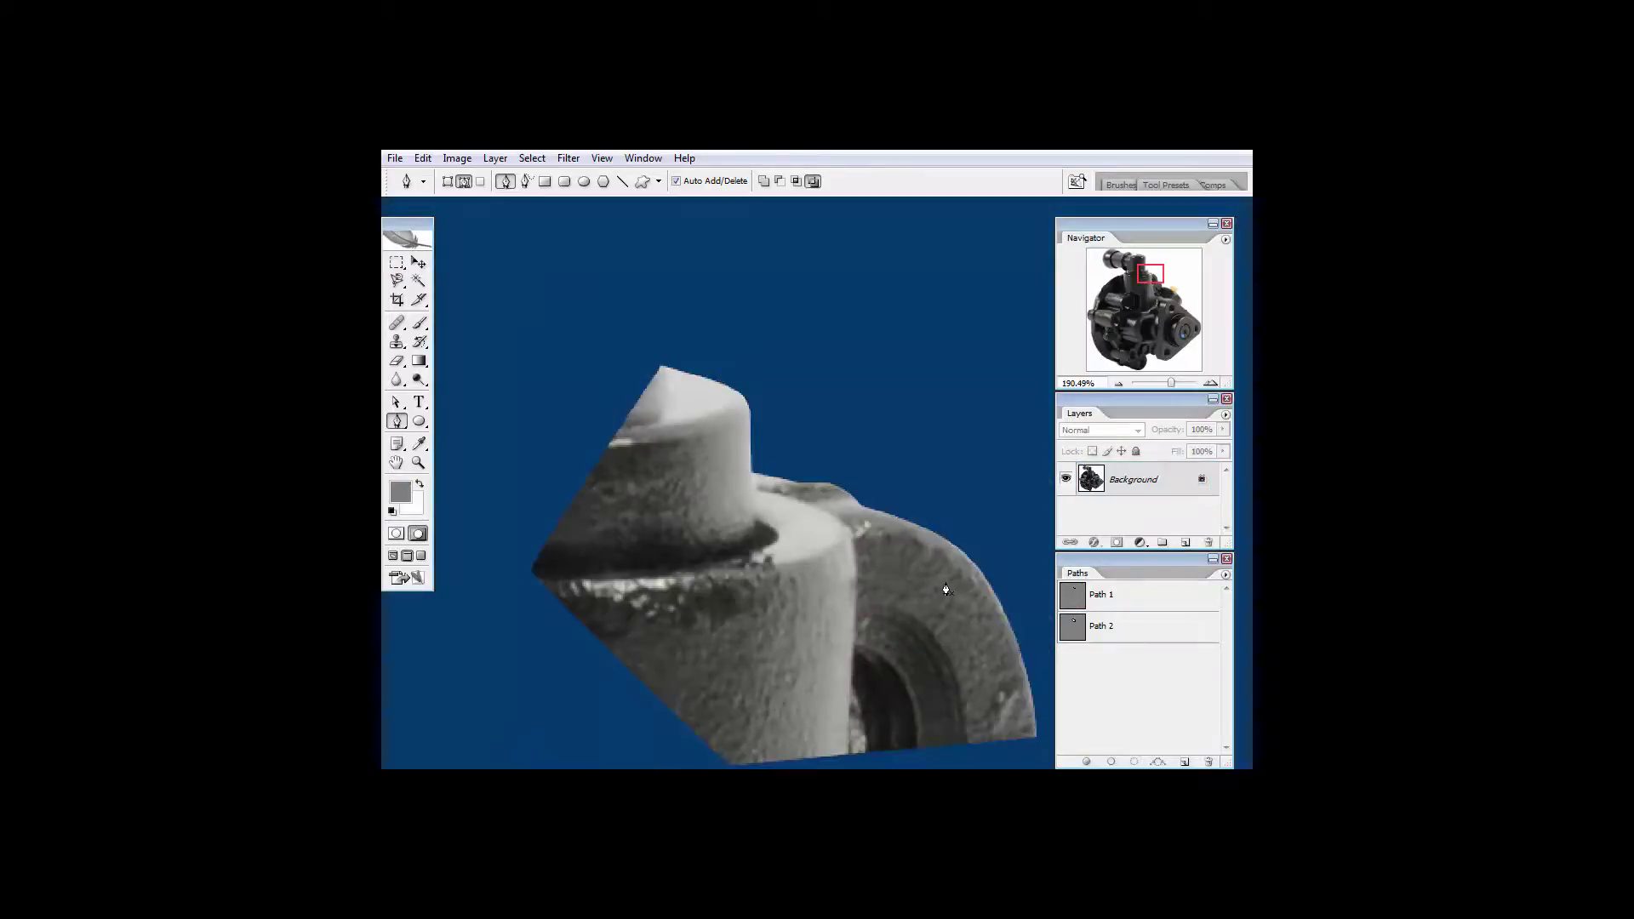
pyautogui.scroll(-3, 880, 492)
pyautogui.scroll(3, 880, 493)
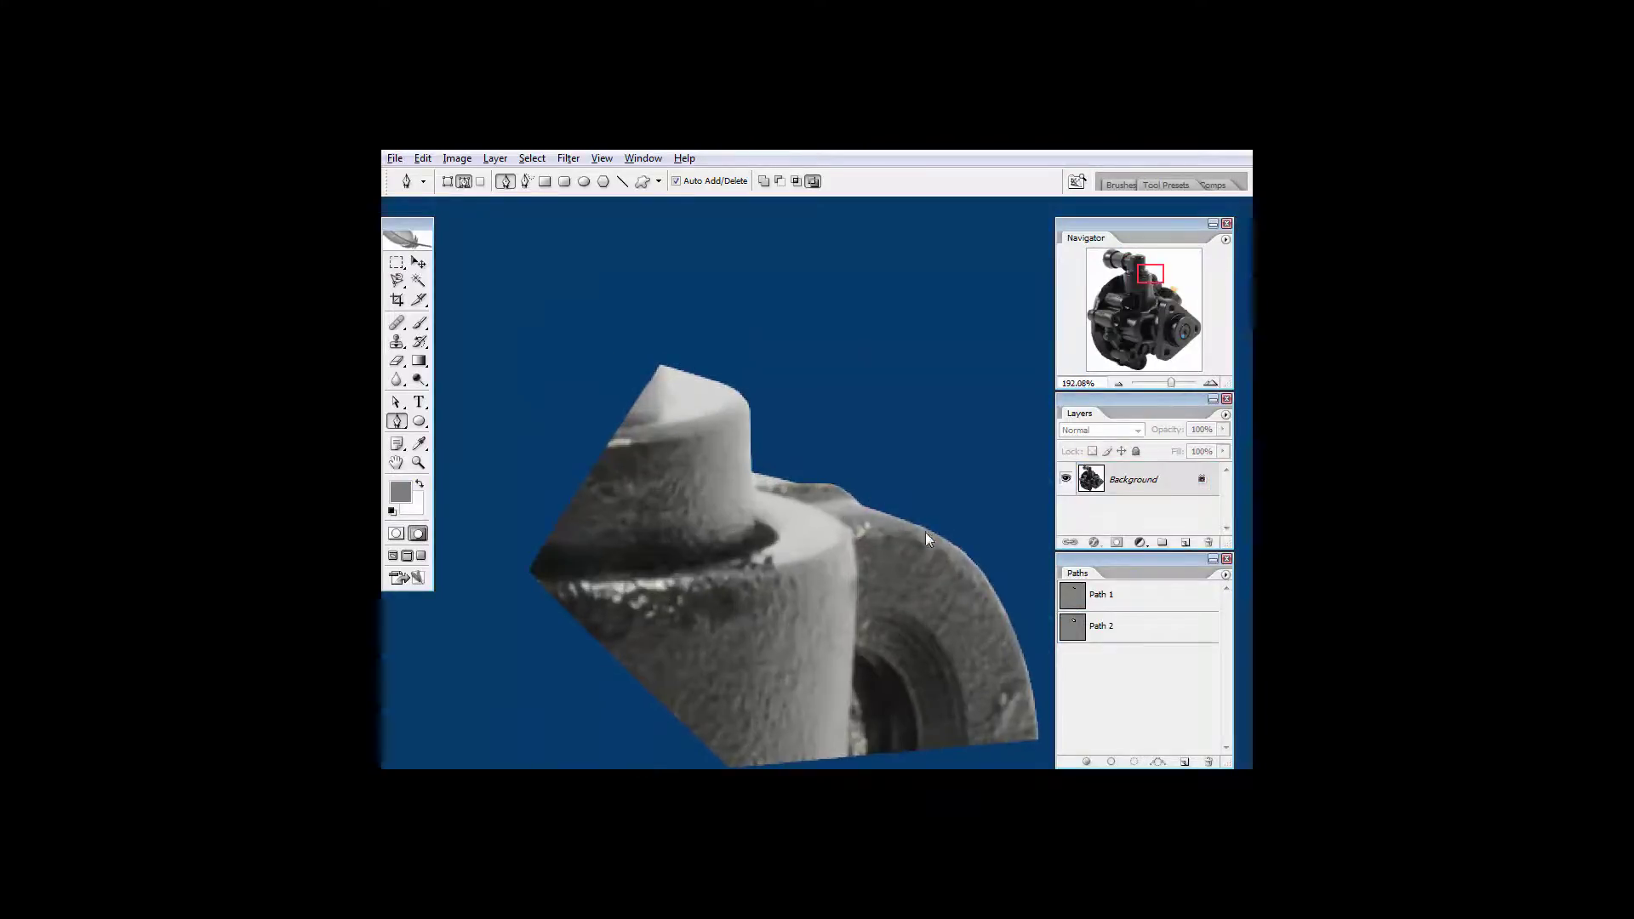
pyautogui.moveTo(902, 532); pyautogui.dragTo(824, 522)
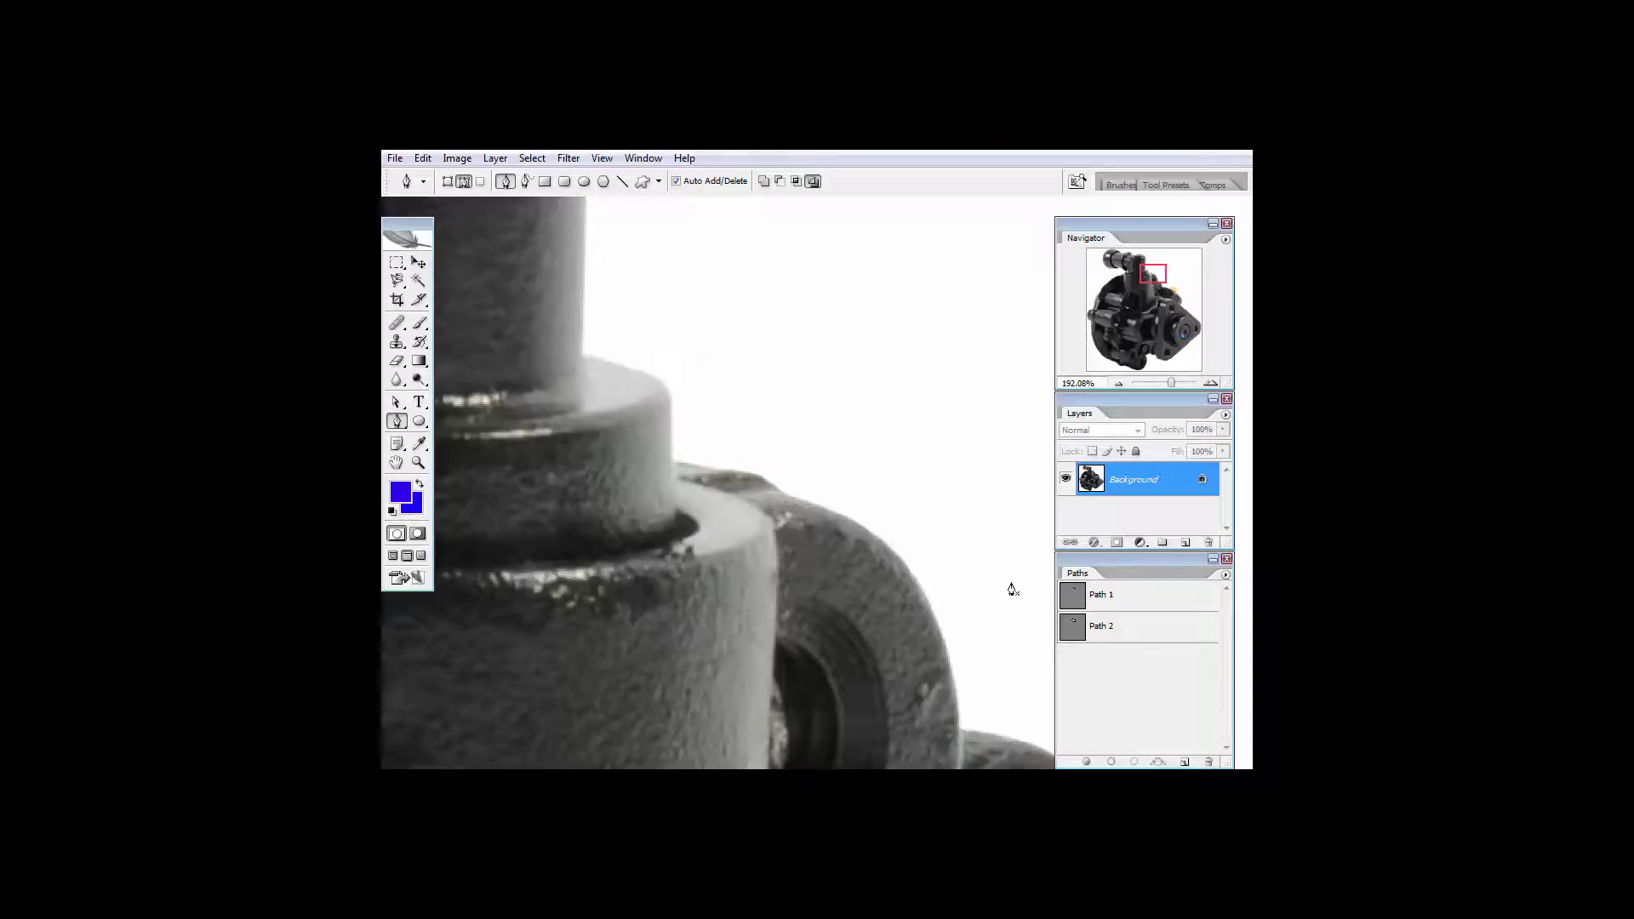
pyautogui.keyDown('ctrl'); pyautogui.click(1073, 630); pyautogui.keyUp('ctrl')
pyautogui.press('q')
pyautogui.press('q')
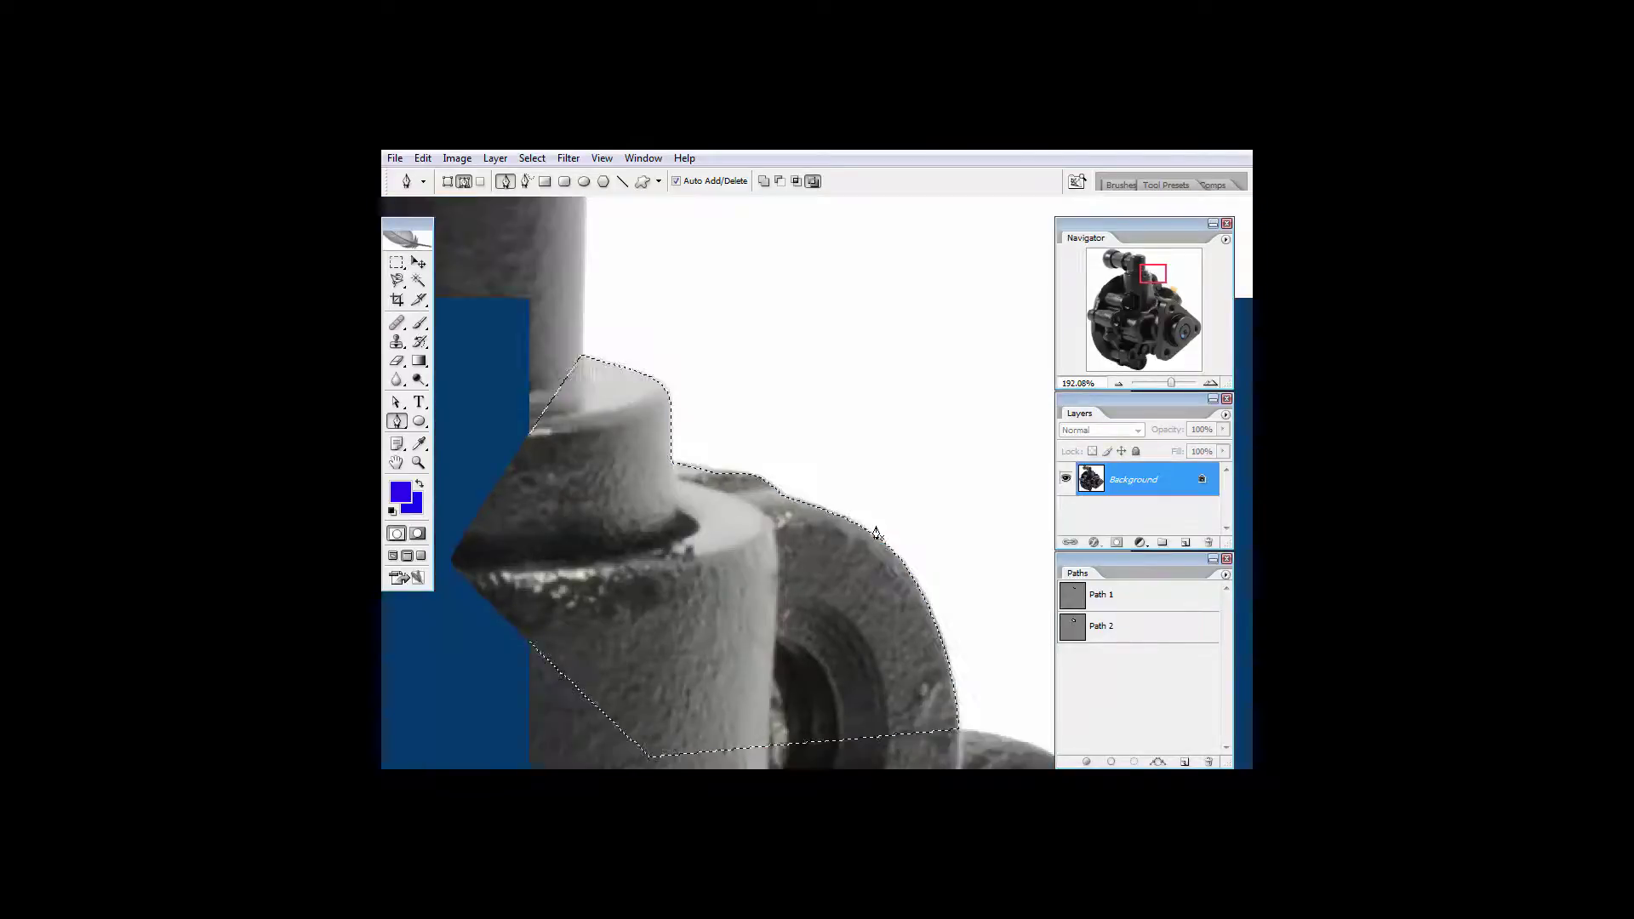
pyautogui.press('q')
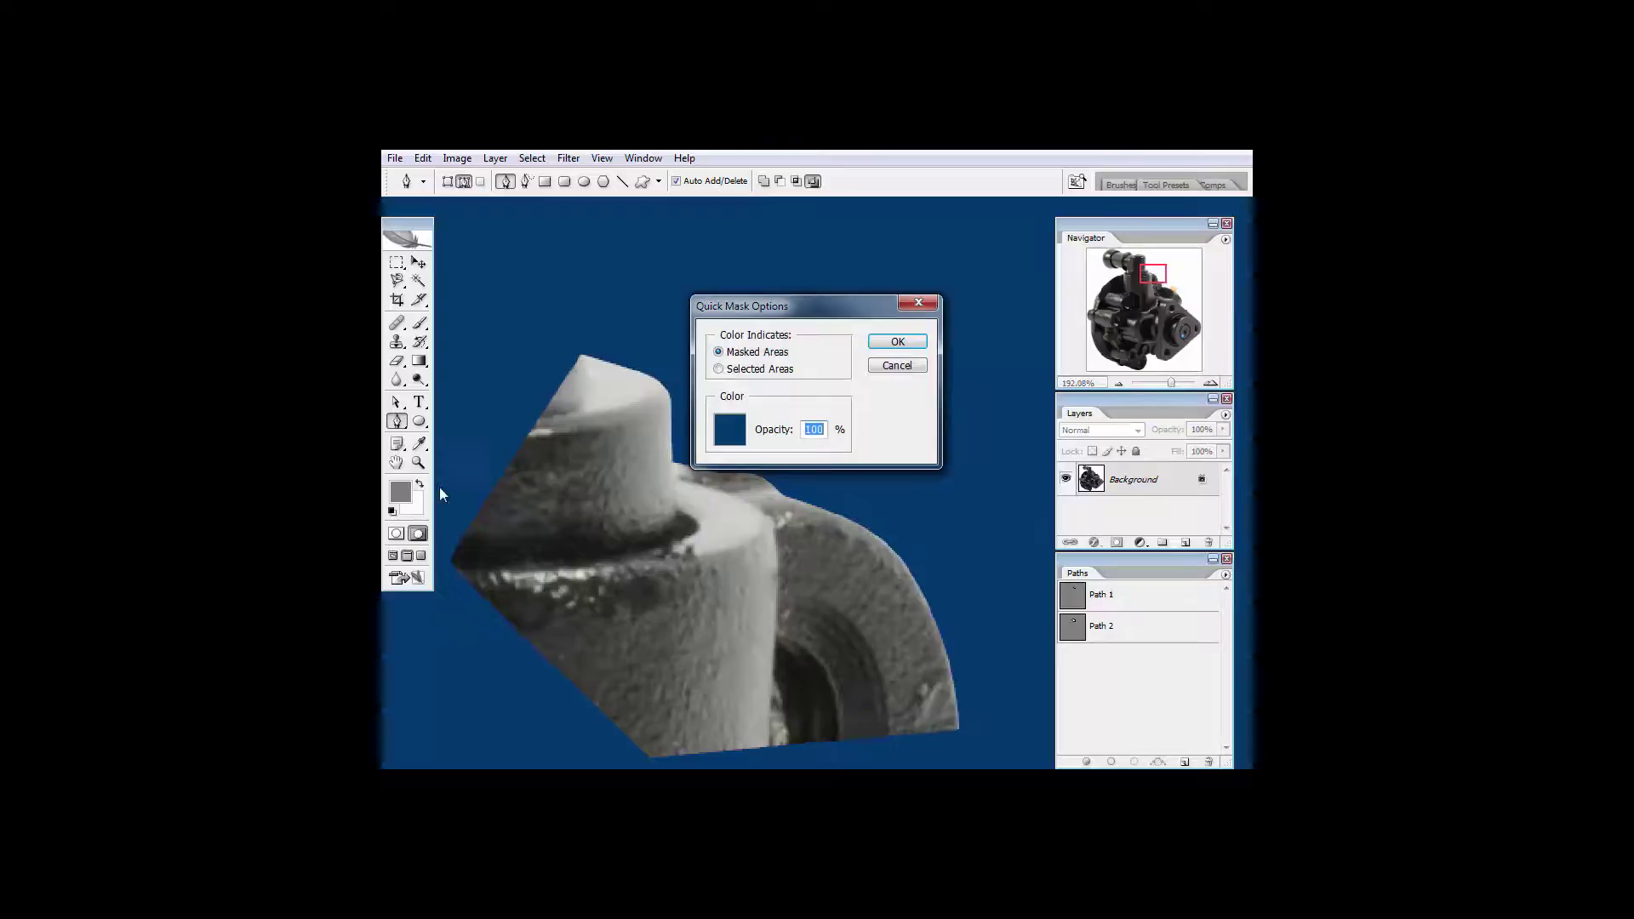
# Try a pink web-safe colour for the Quick Mask overlay and cancel the change.
pyautogui.click(904, 342)
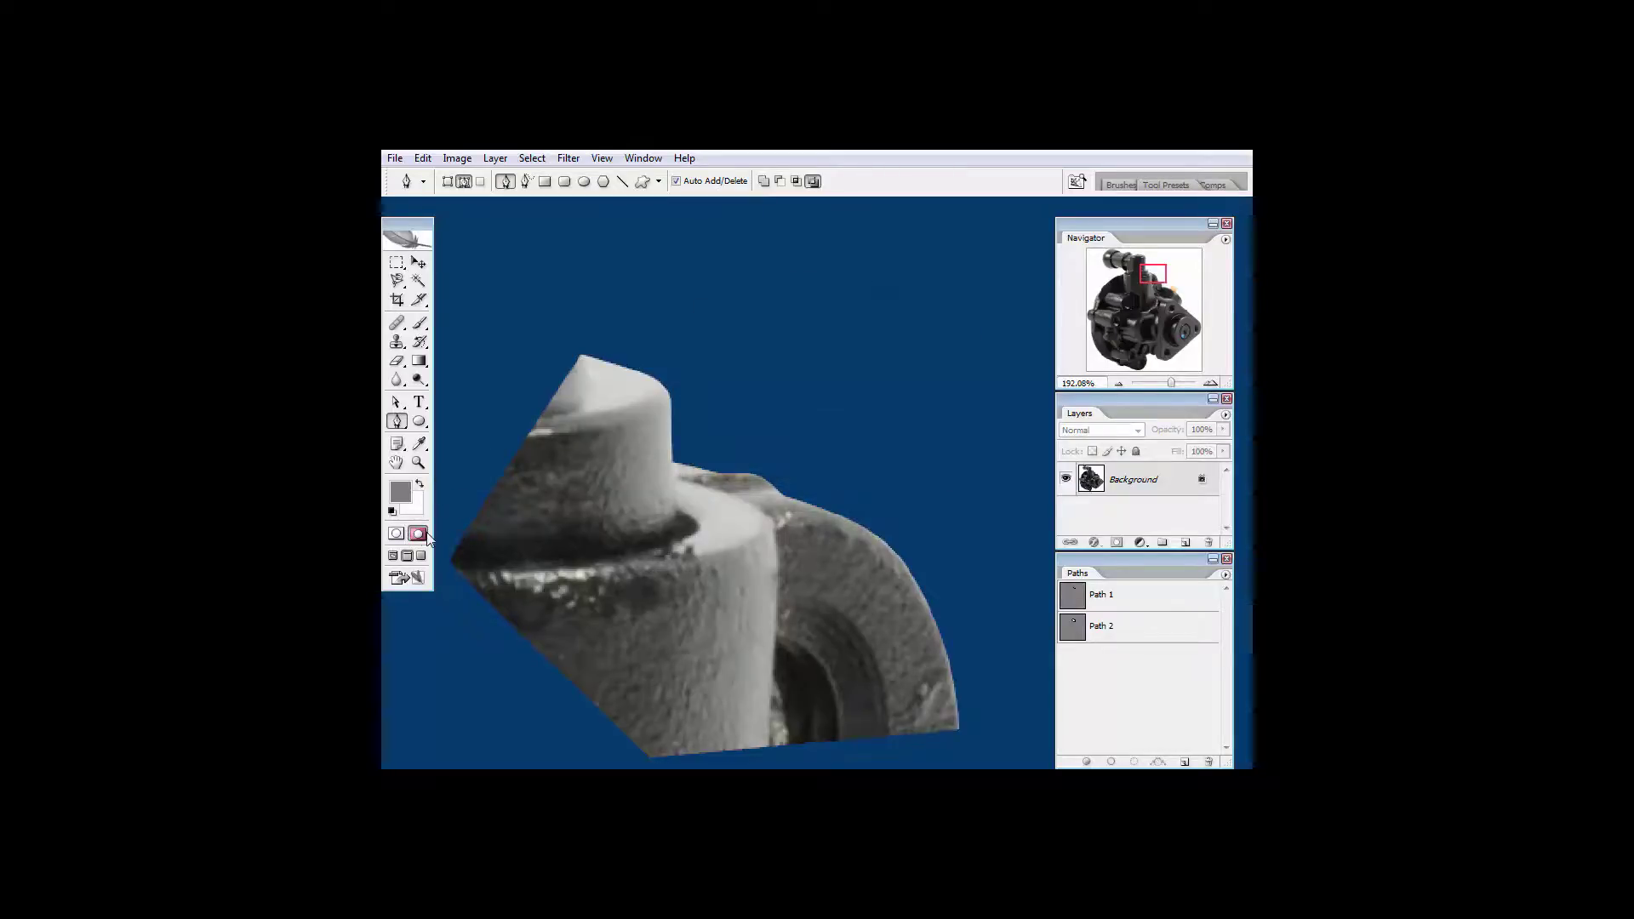
pyautogui.doubleClick(418, 535)
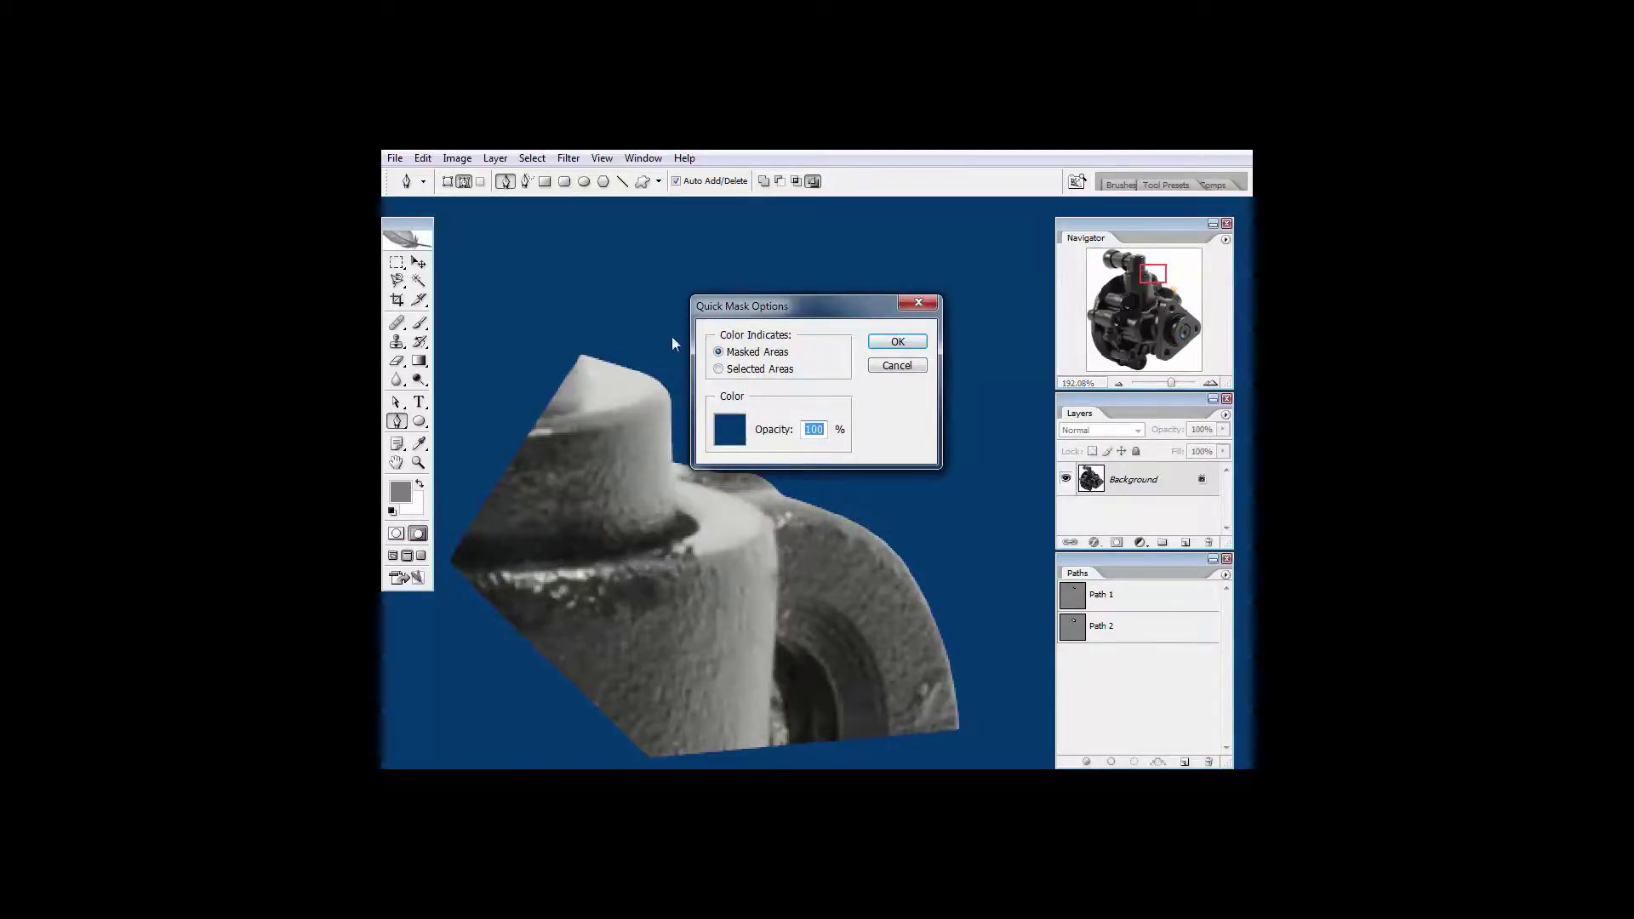
pyautogui.click(729, 430)
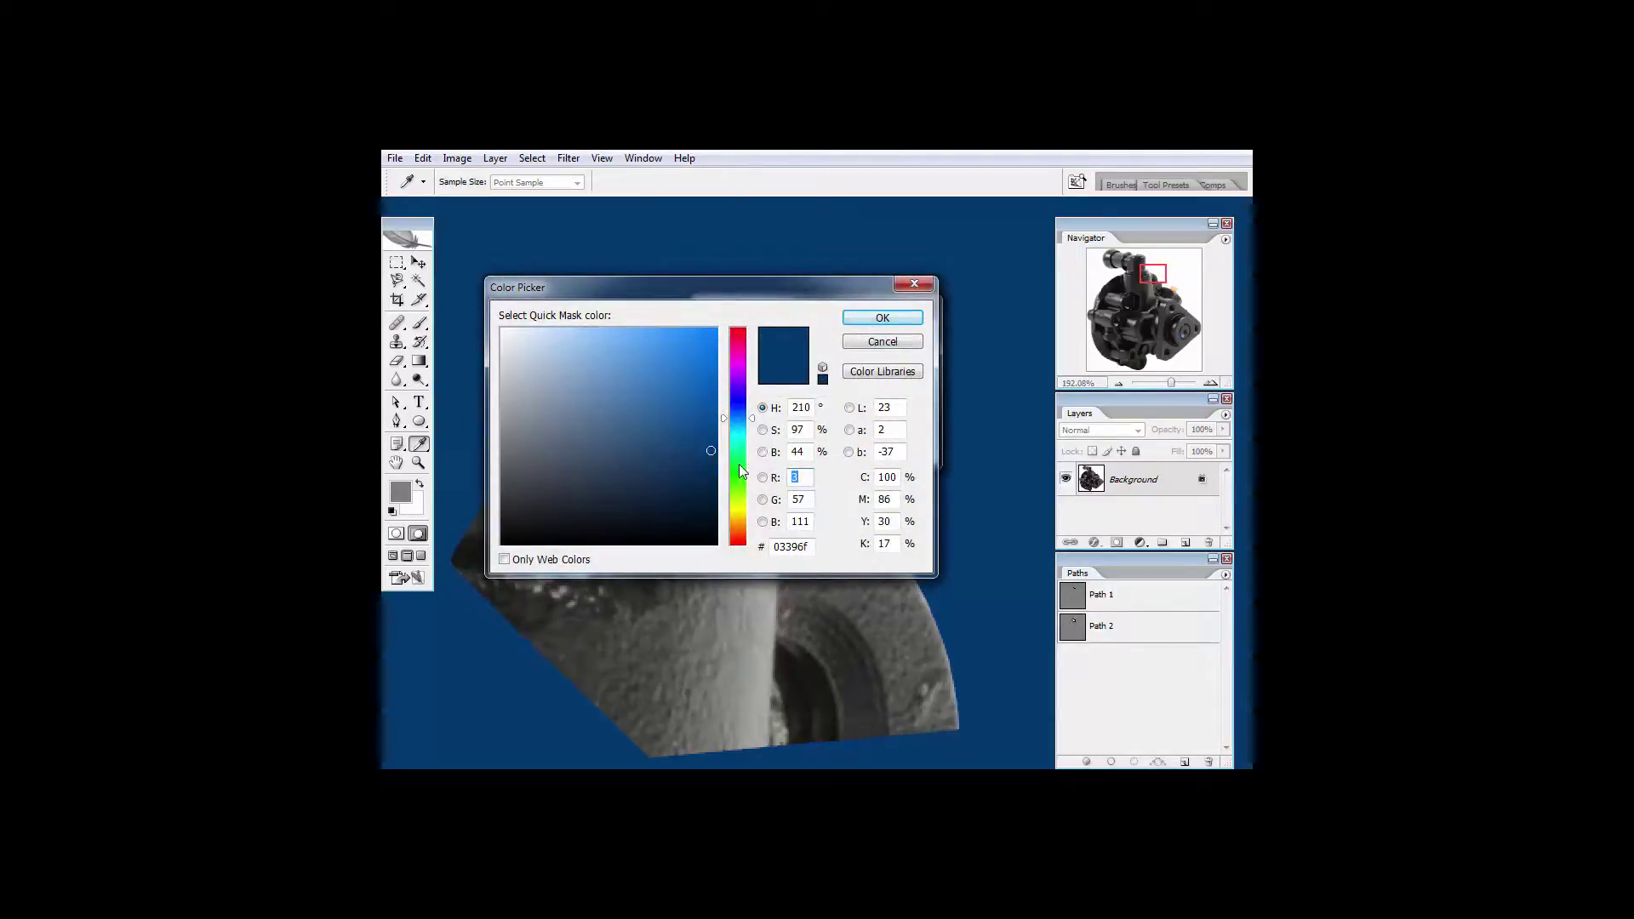
pyautogui.moveTo(738, 463); pyautogui.dragTo(740, 526)
pyautogui.moveTo(734, 387); pyautogui.dragTo(732, 340)
pyautogui.click(505, 560)
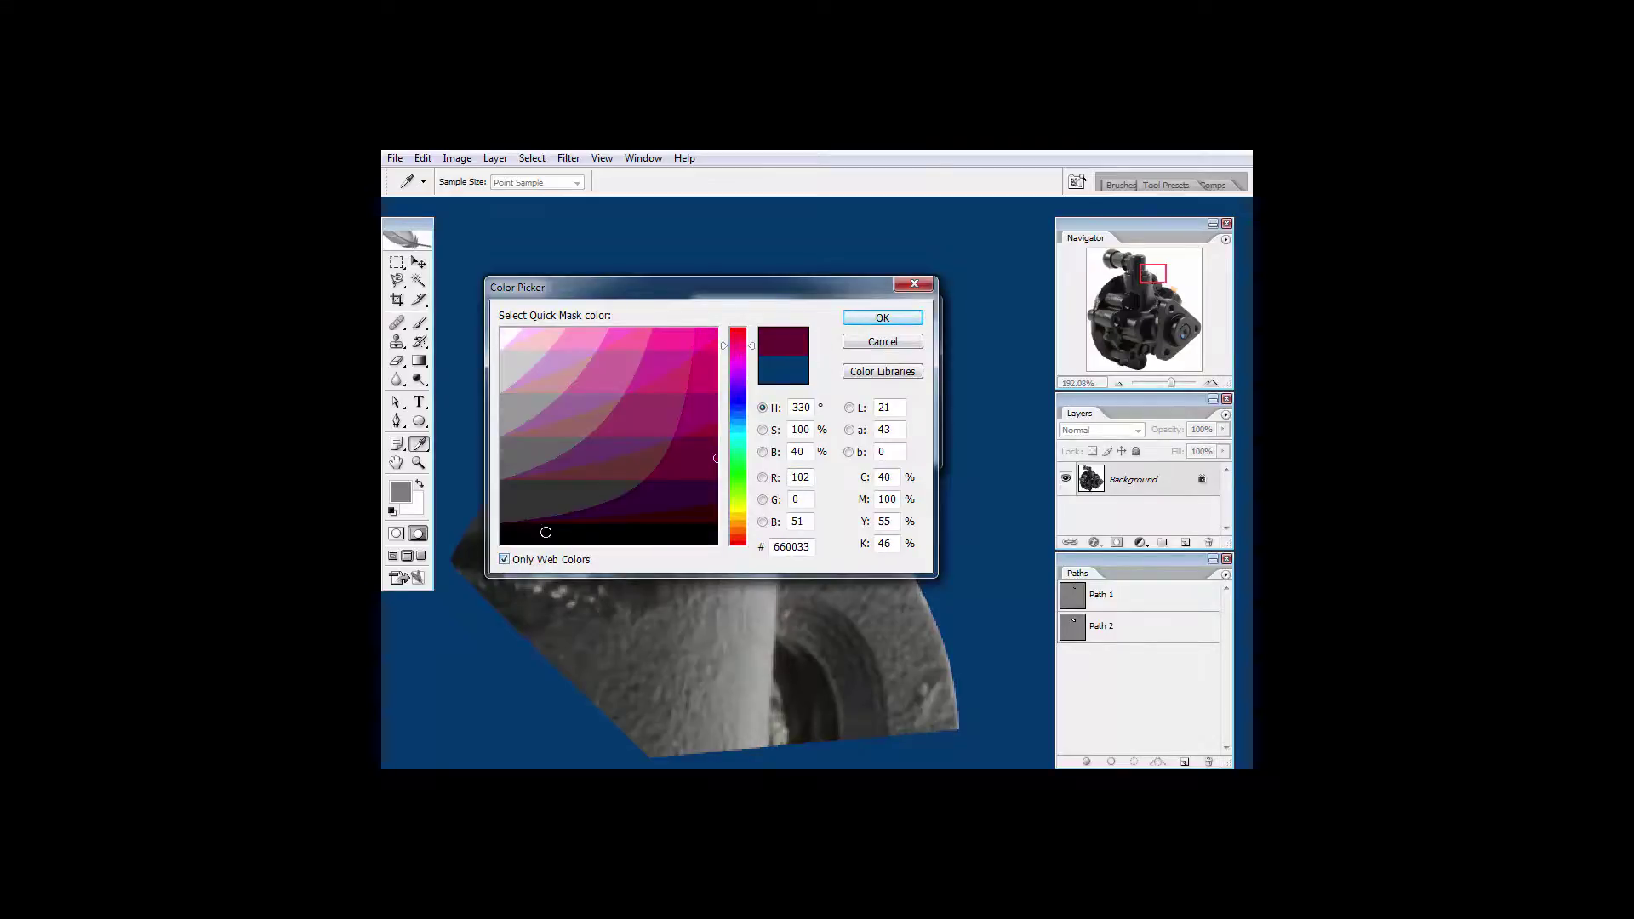
pyautogui.moveTo(574, 372)
pyautogui.mouseDown()
pyautogui.moveTo(596, 349)
pyautogui.moveTo(612, 400)
pyautogui.moveTo(643, 338)
pyautogui.mouseUp()
pyautogui.click(895, 344)
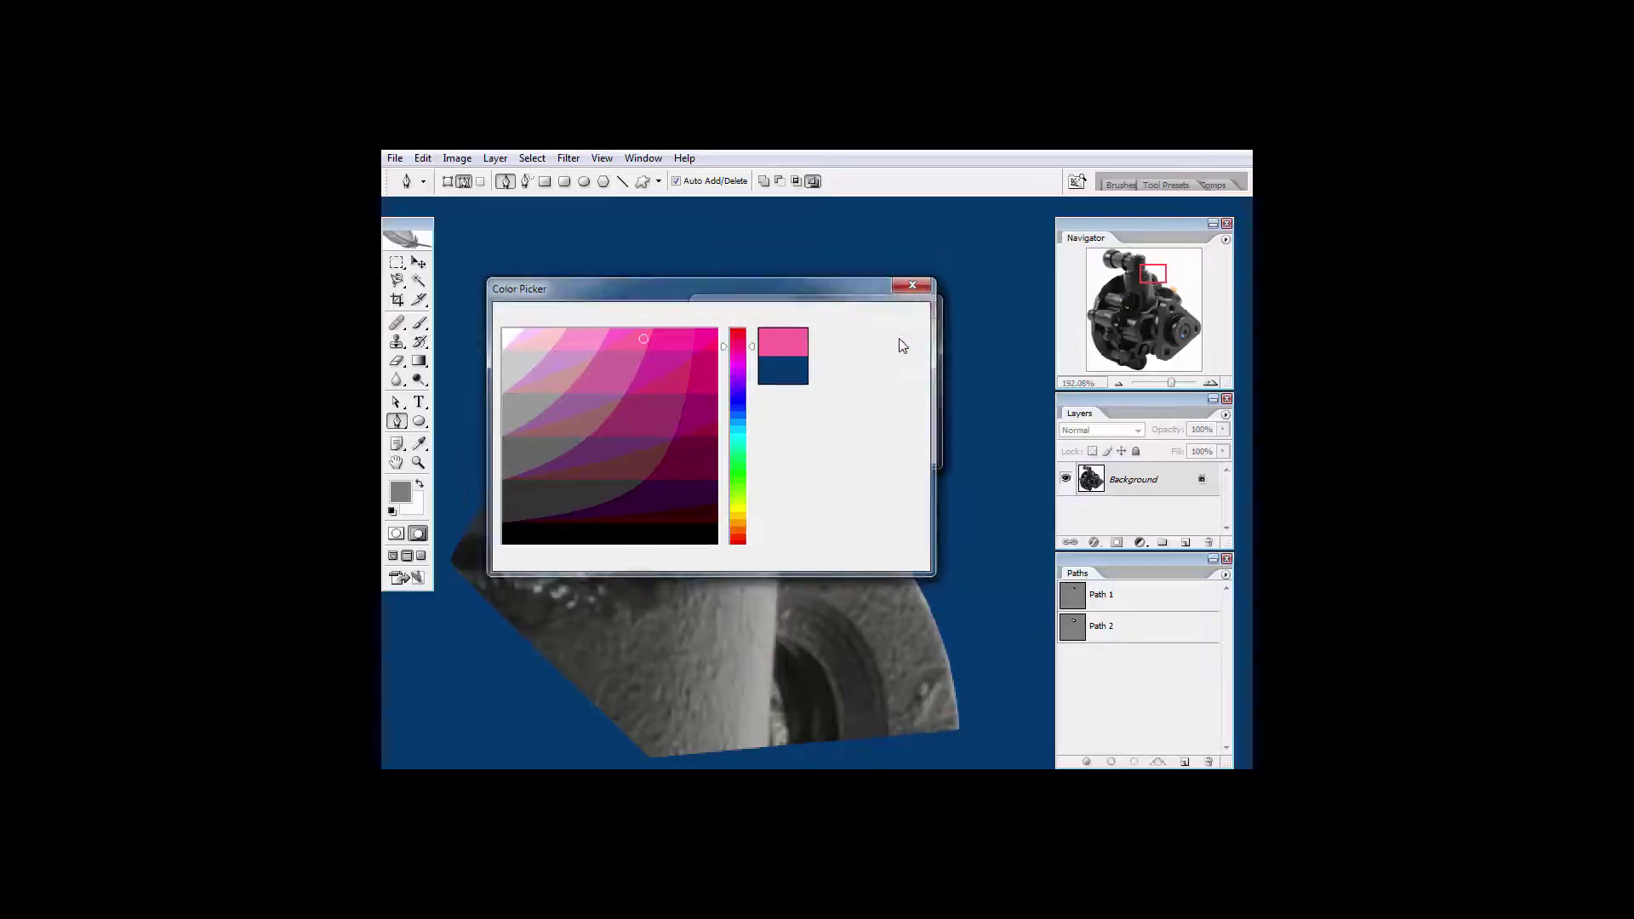
pyautogui.click(888, 372)
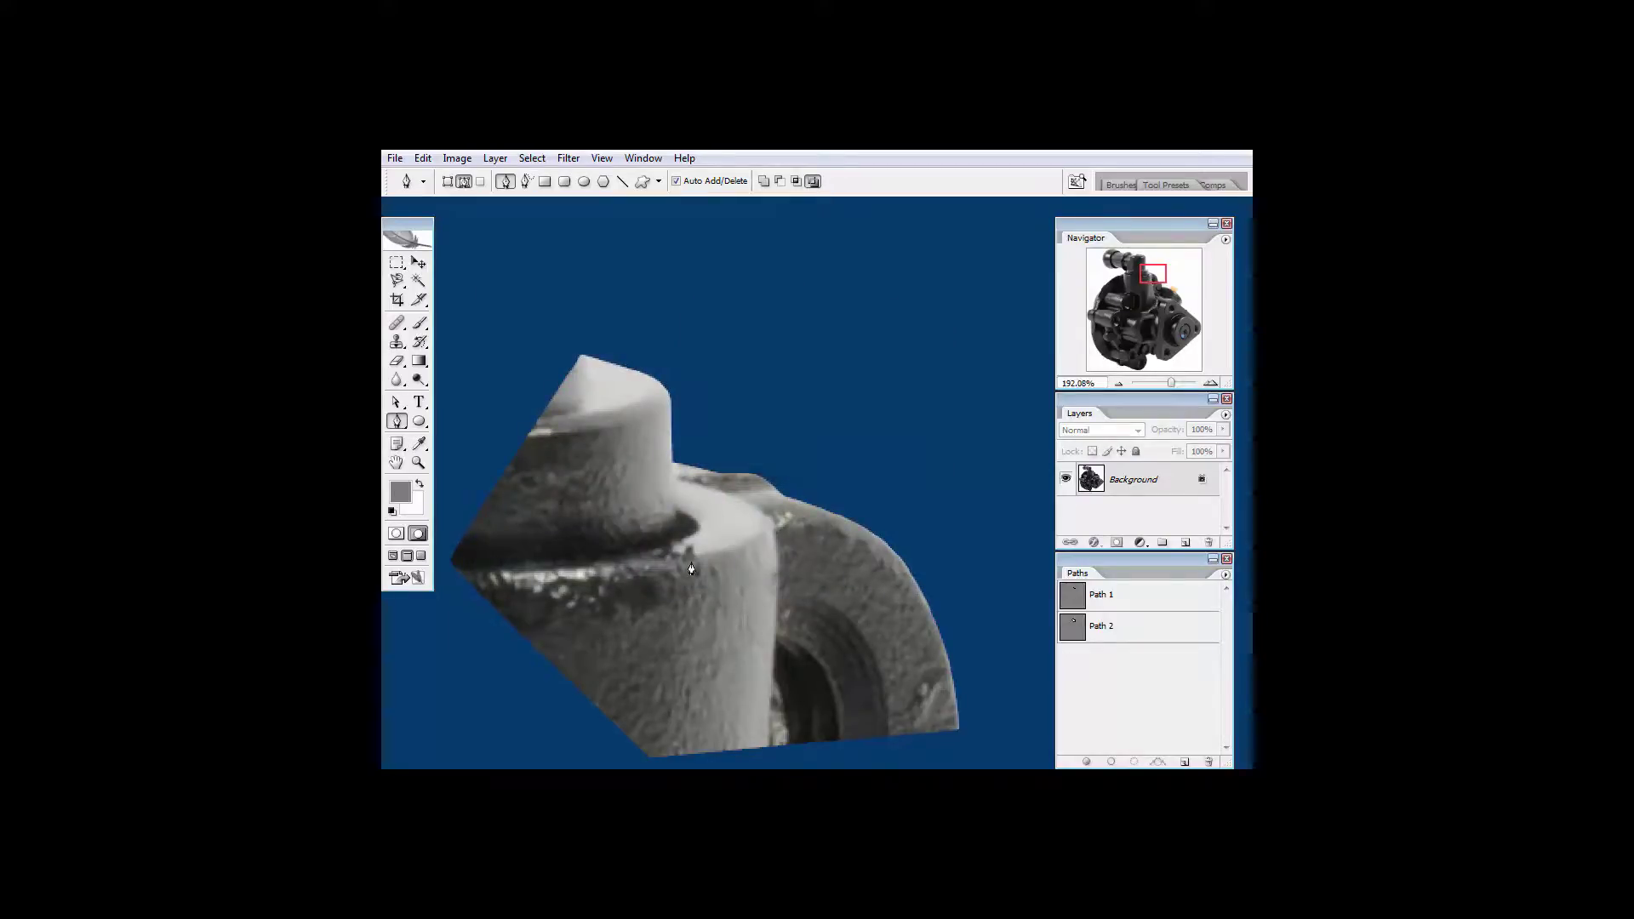
# Compare the masked cutout with the normal image using Quick Mask, and clear the selection.
pyautogui.press('q')
pyautogui.press('q')
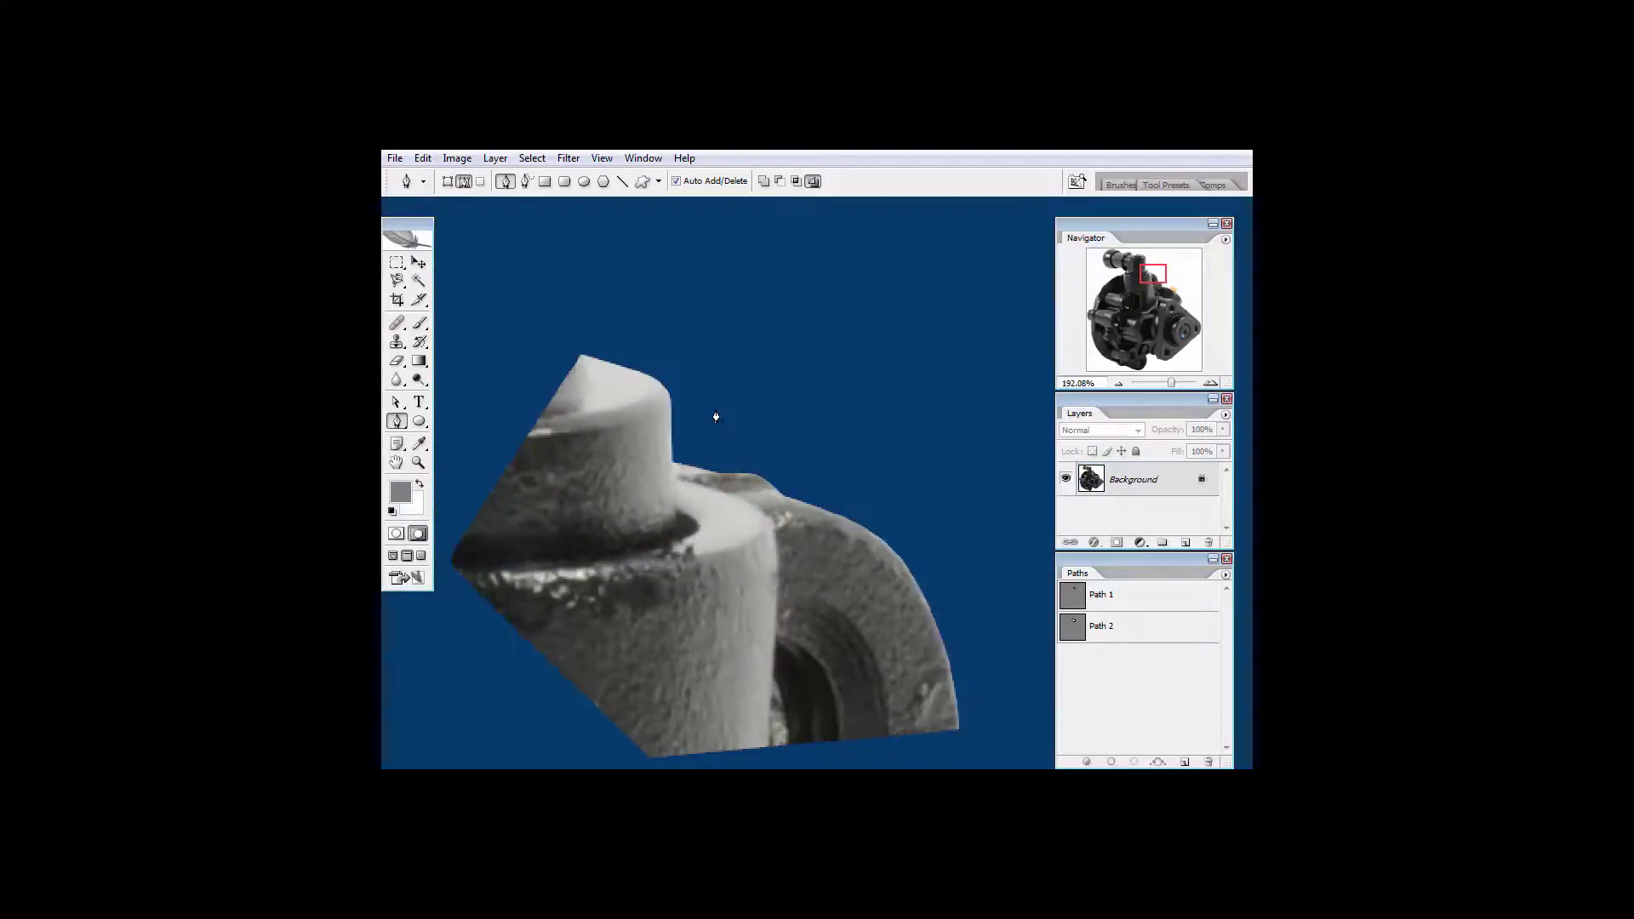
pyautogui.press('q')
pyautogui.hotkey('ctrl', 'd')
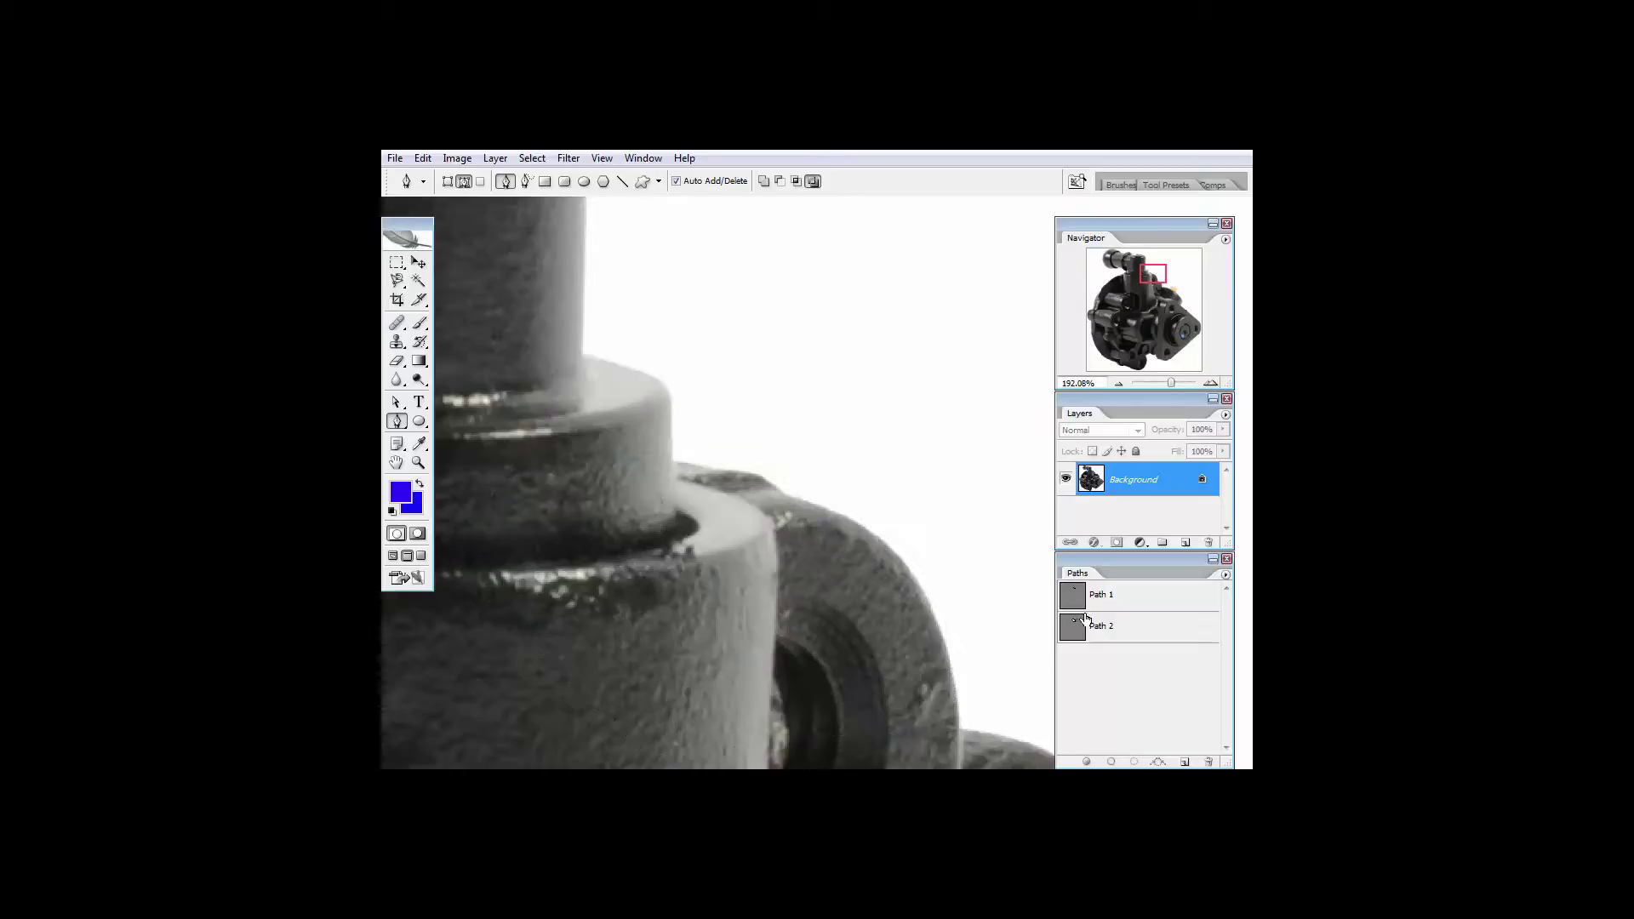
# Extend Path 1 down the lug and close it through the pump body back to the base of the neck.
pyautogui.keyDown('ctrl'); pyautogui.click(1075, 598); pyautogui.keyUp('ctrl')
pyautogui.hotkey('ctrl', 'd')
pyautogui.click(1079, 599)
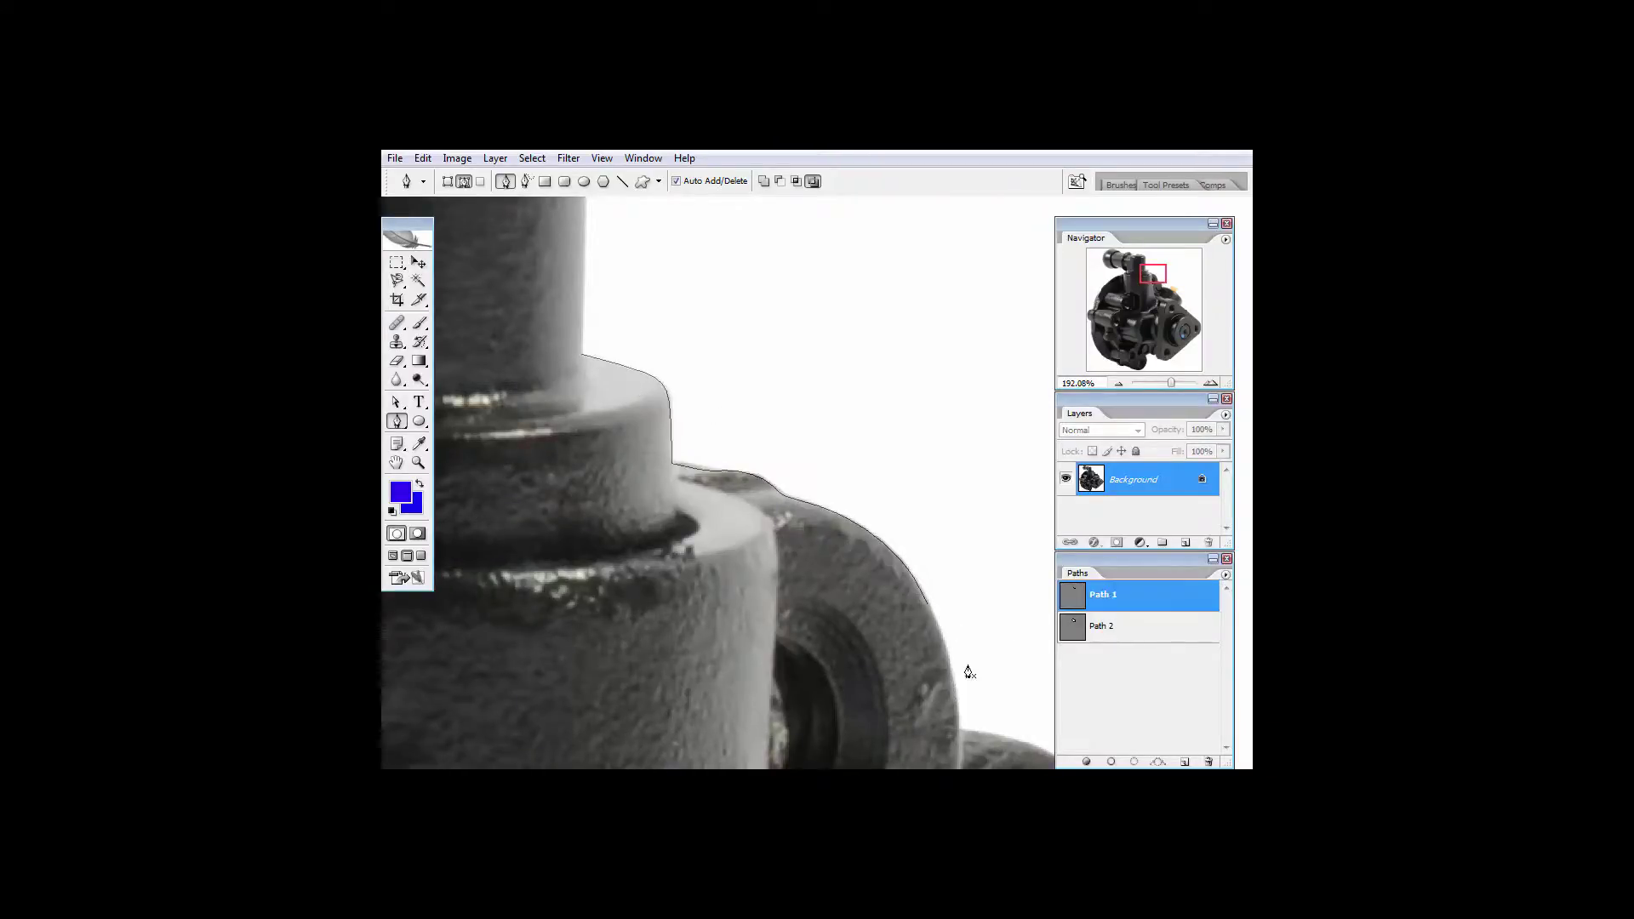
pyautogui.moveTo(929, 611); pyautogui.dragTo(926, 687)
pyautogui.click(901, 727)
pyautogui.moveTo(500, 668); pyautogui.dragTo(506, 708)
pyautogui.click(500, 437)
pyautogui.click(582, 354)
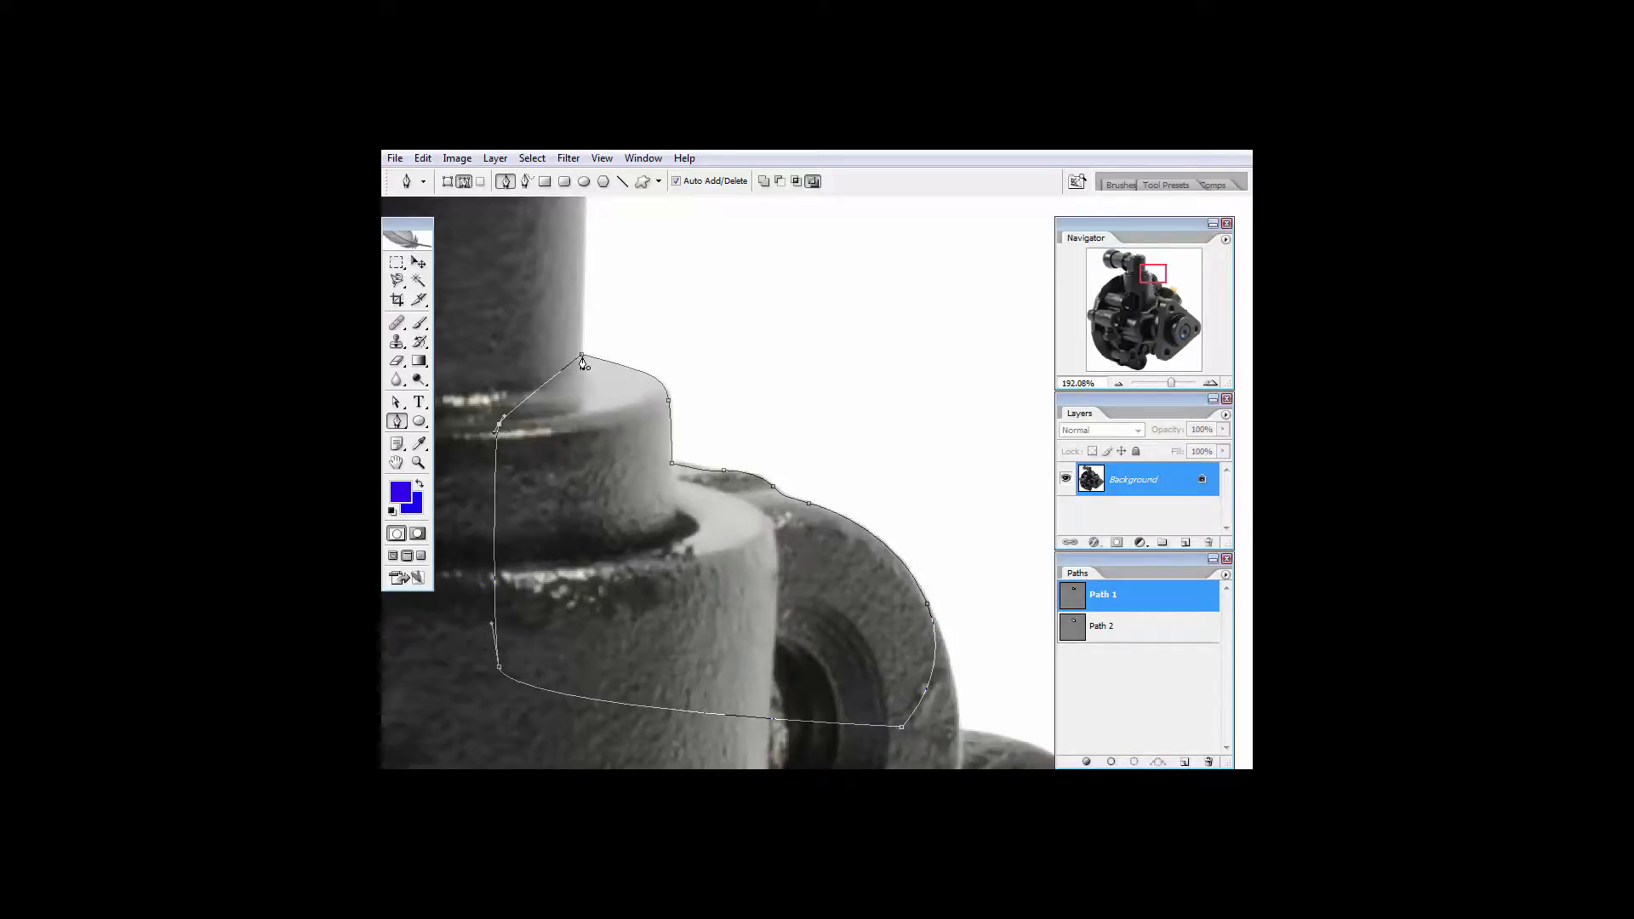
# Load Path 1 and Path 2 in turn as selections and compare their cutouts in Quick Mask mode.
pyautogui.keyDown('ctrl'); pyautogui.click(1074, 599); pyautogui.keyUp('ctrl')
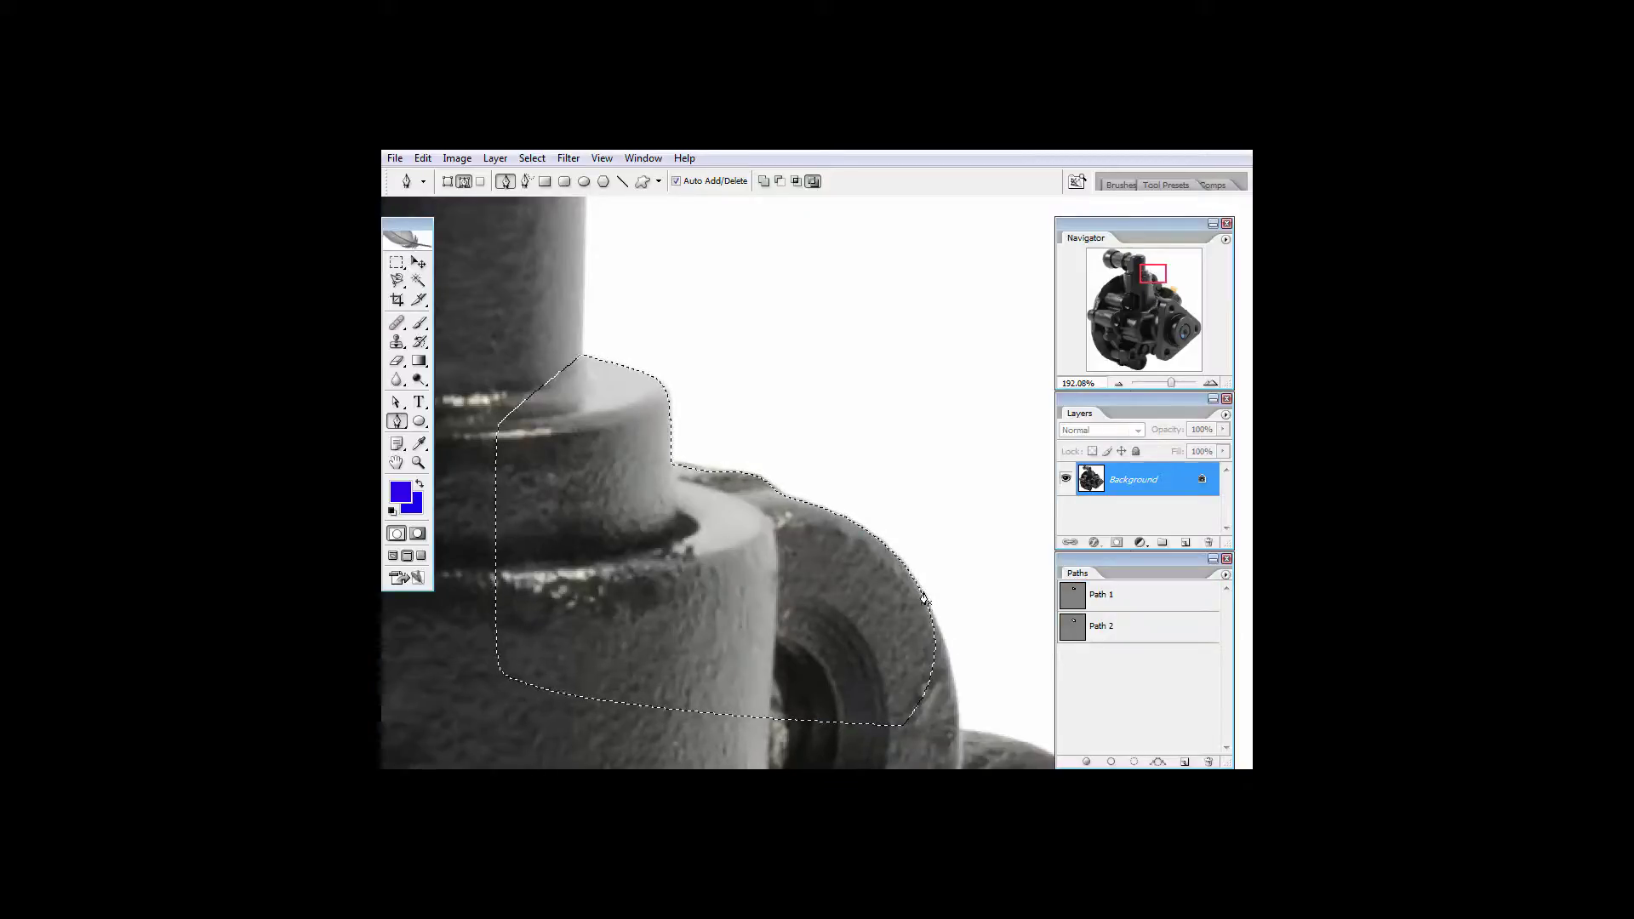
pyautogui.press('q')
pyautogui.keyDown('ctrl'); pyautogui.click(1073, 628); pyautogui.keyUp('ctrl')
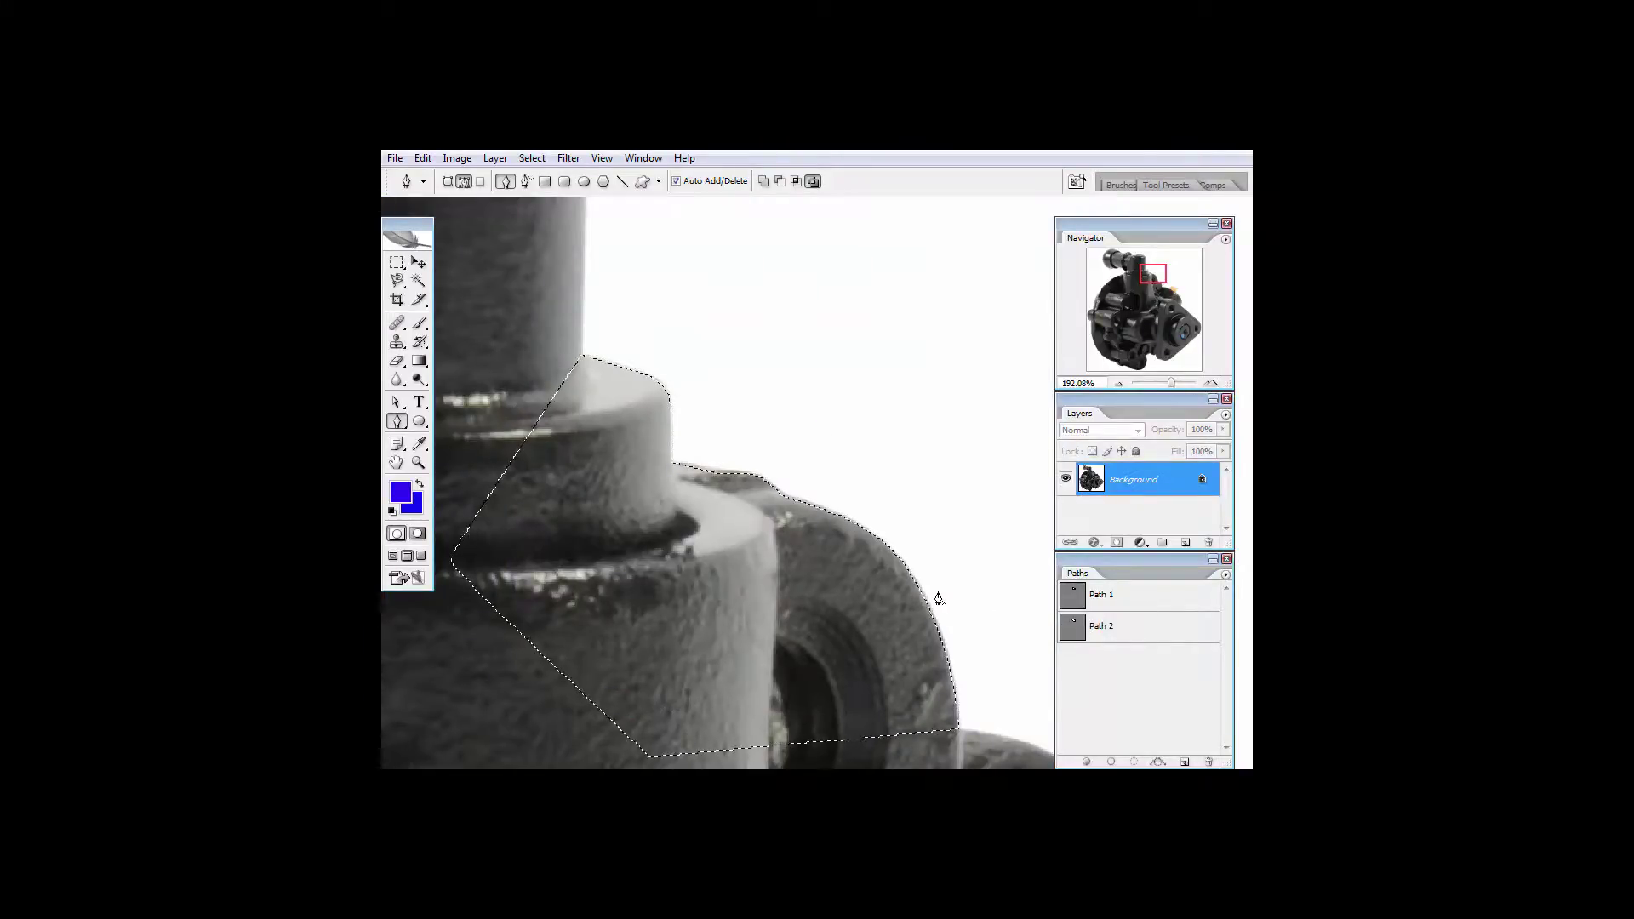
pyautogui.press('q')
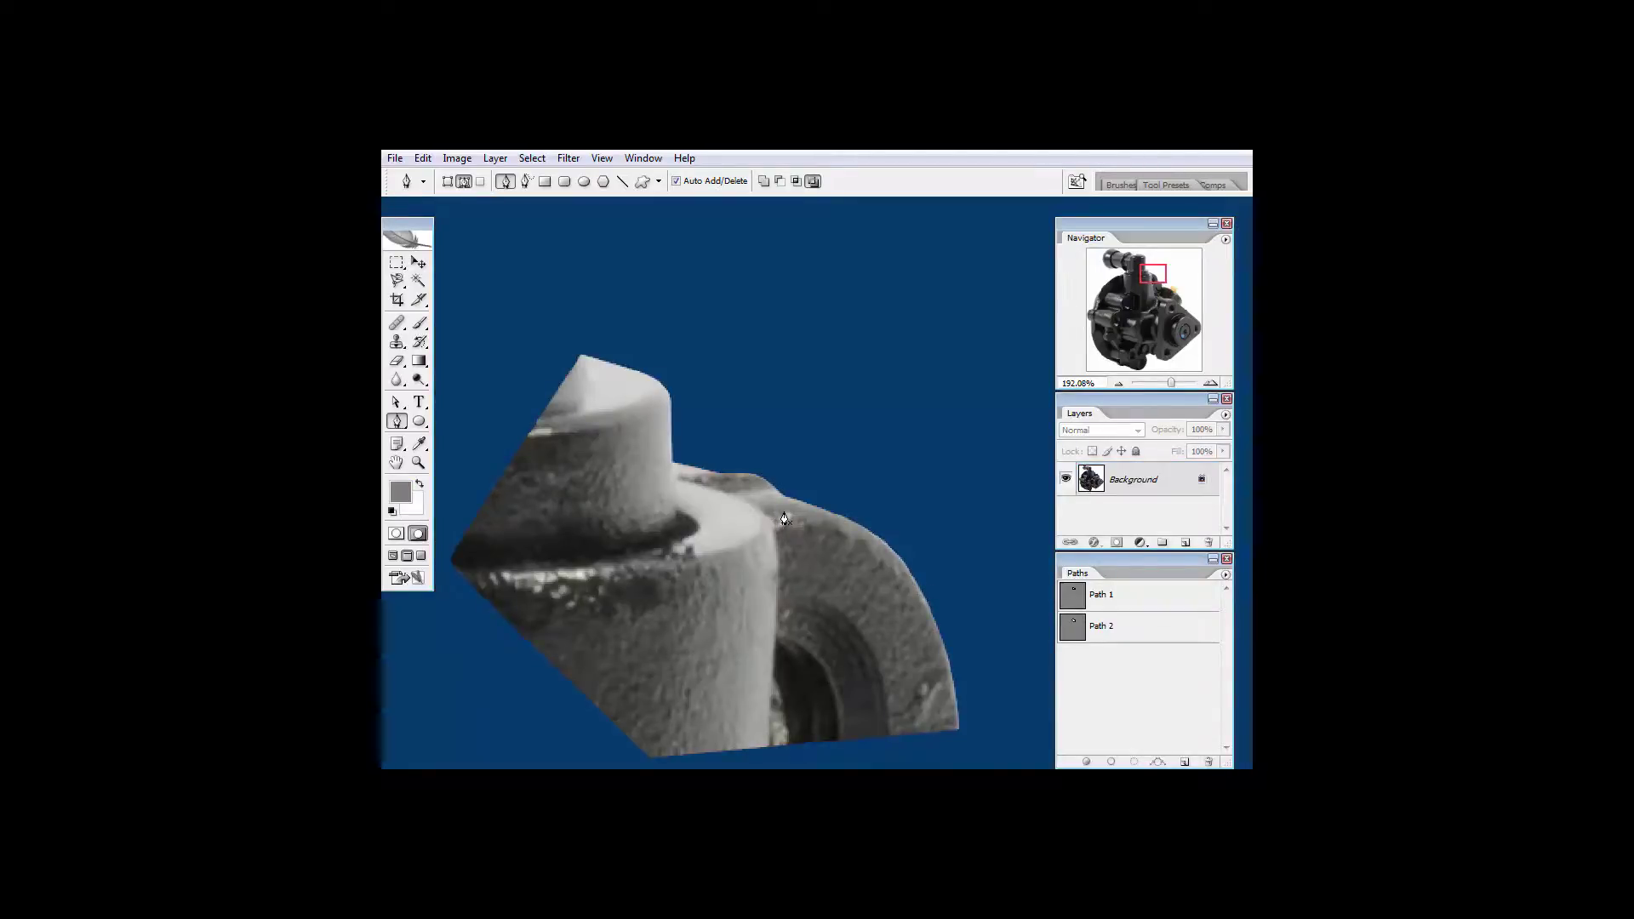
pyautogui.press('q')
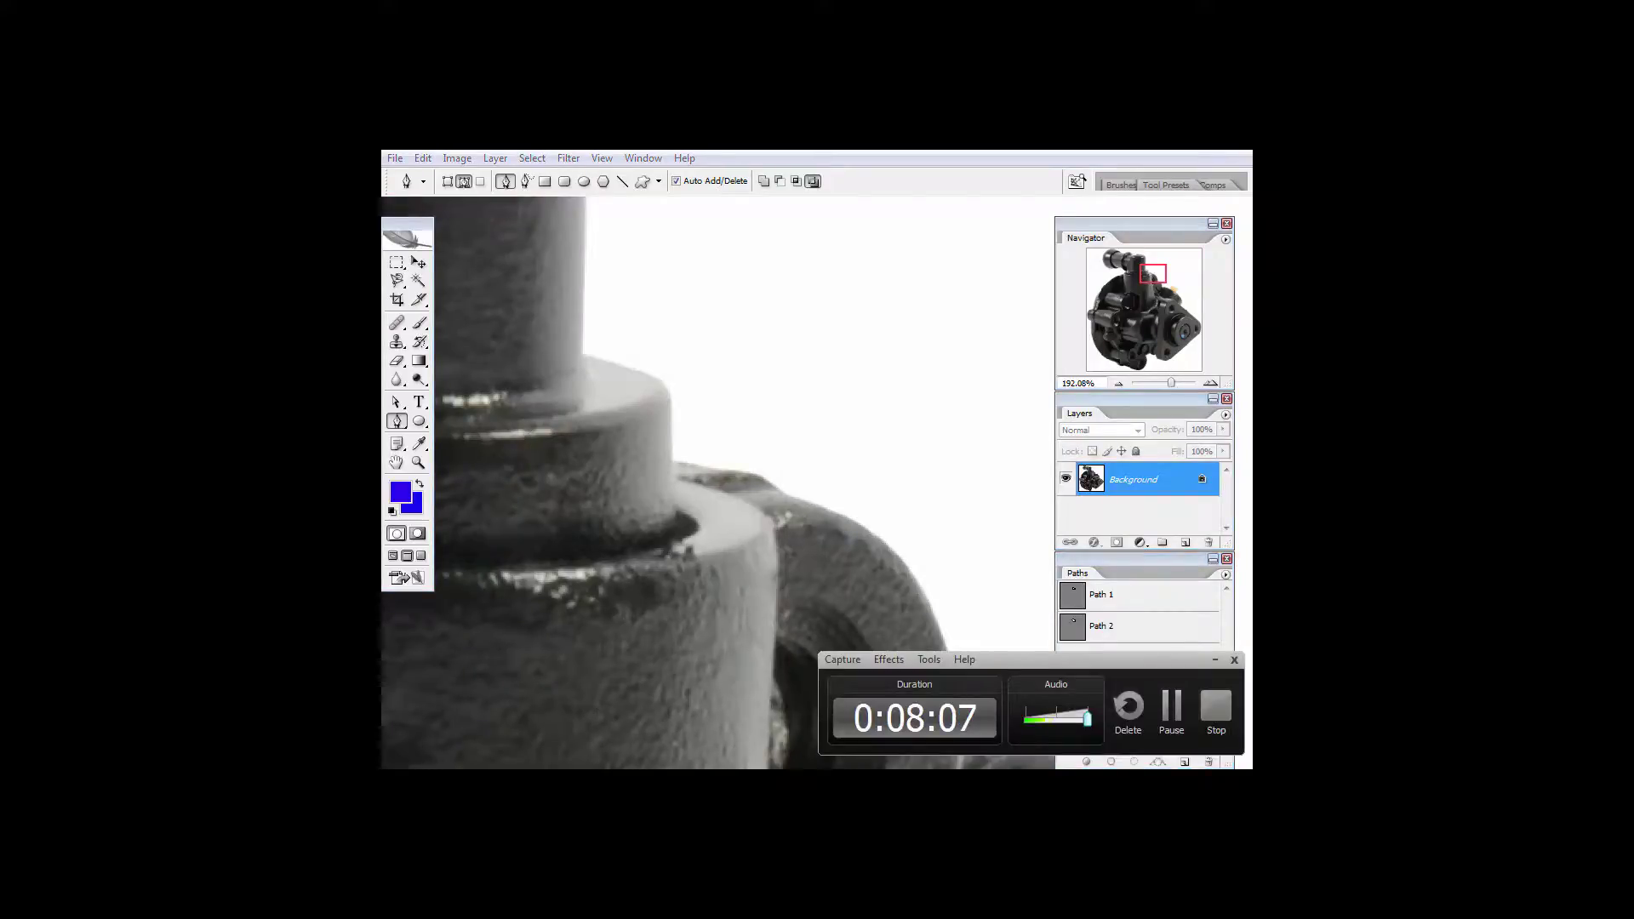
# Examine the whole pump photo, looking over its outline around the neck, body, flange and lug.
pyautogui.click(1215, 658)
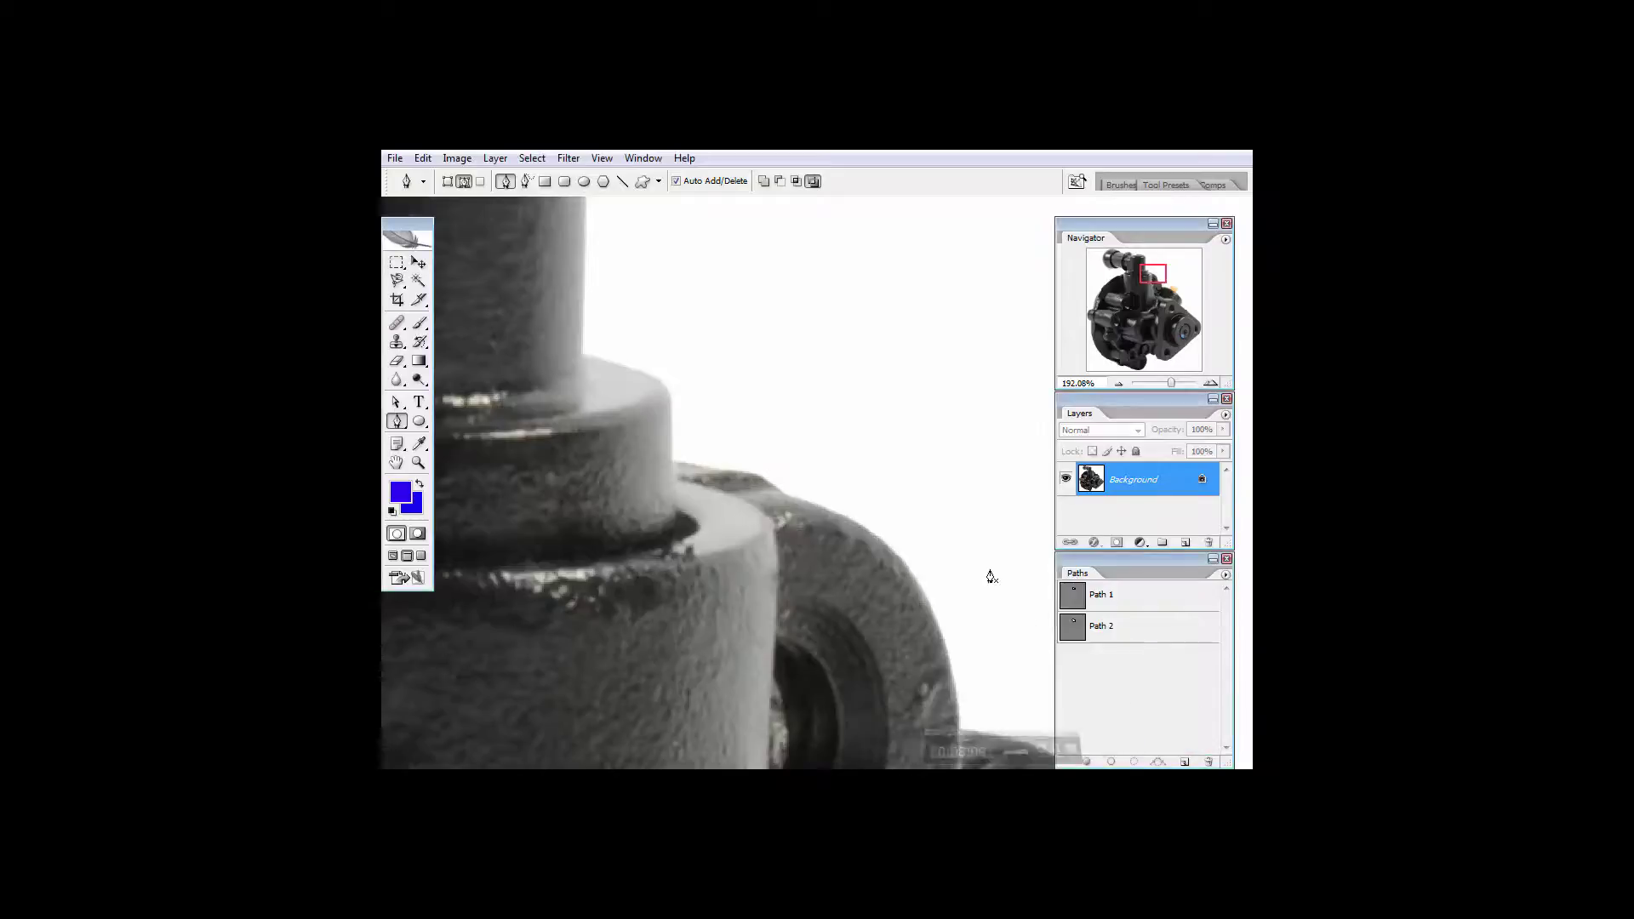
pyautogui.scroll(-5, 879, 478)
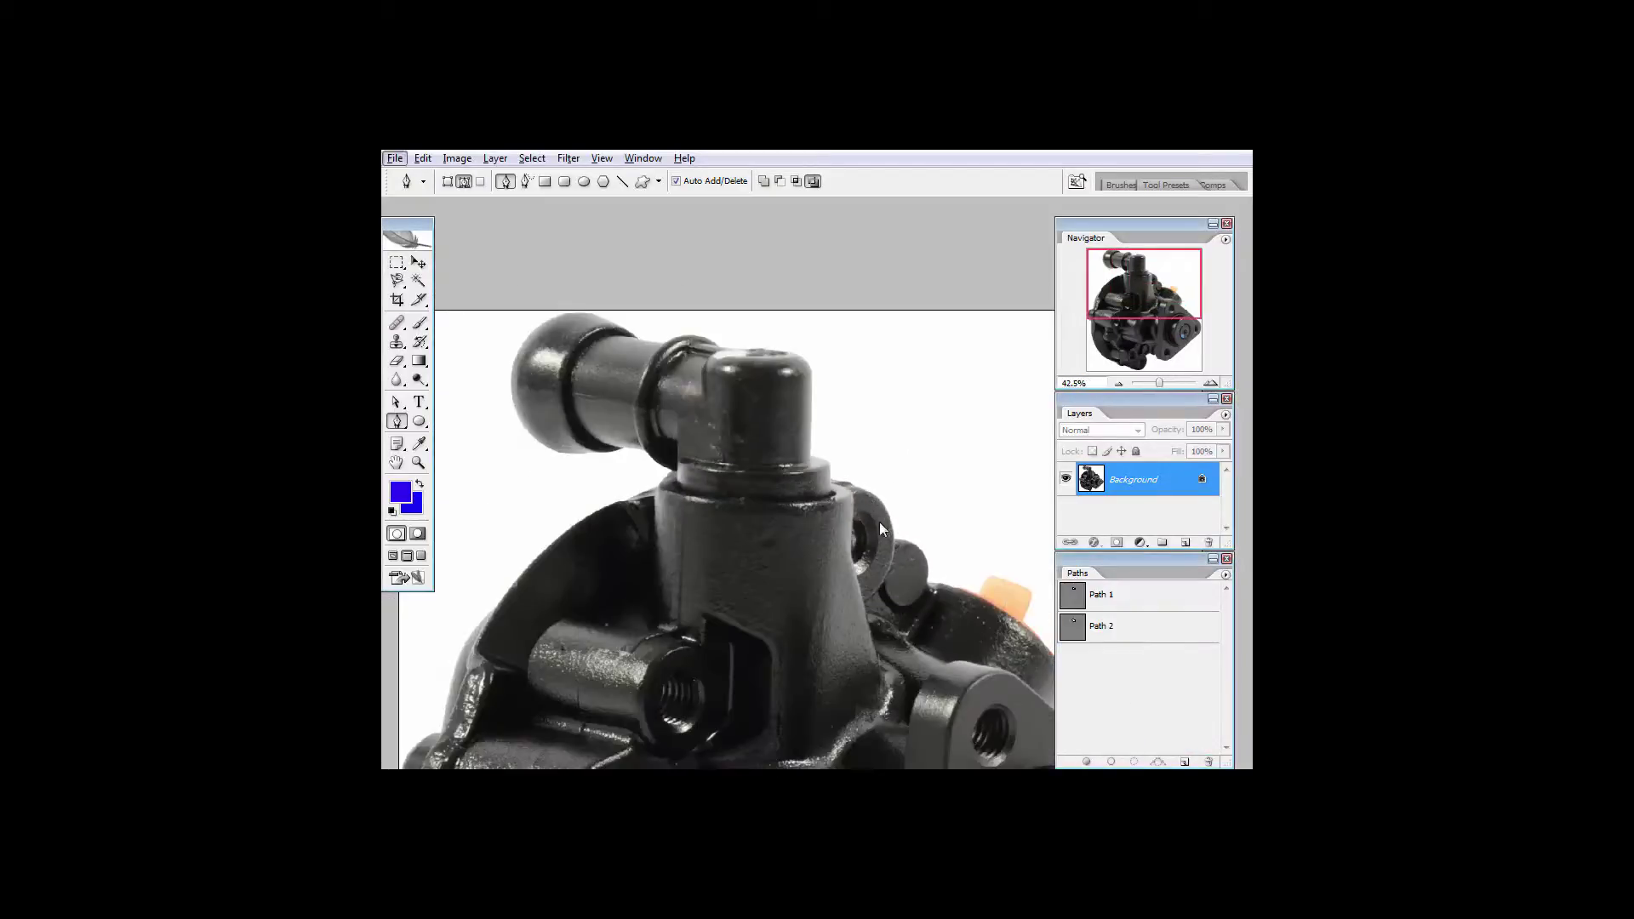
pyautogui.scroll(-2, 885, 454)
pyautogui.scroll(3, 851, 511)
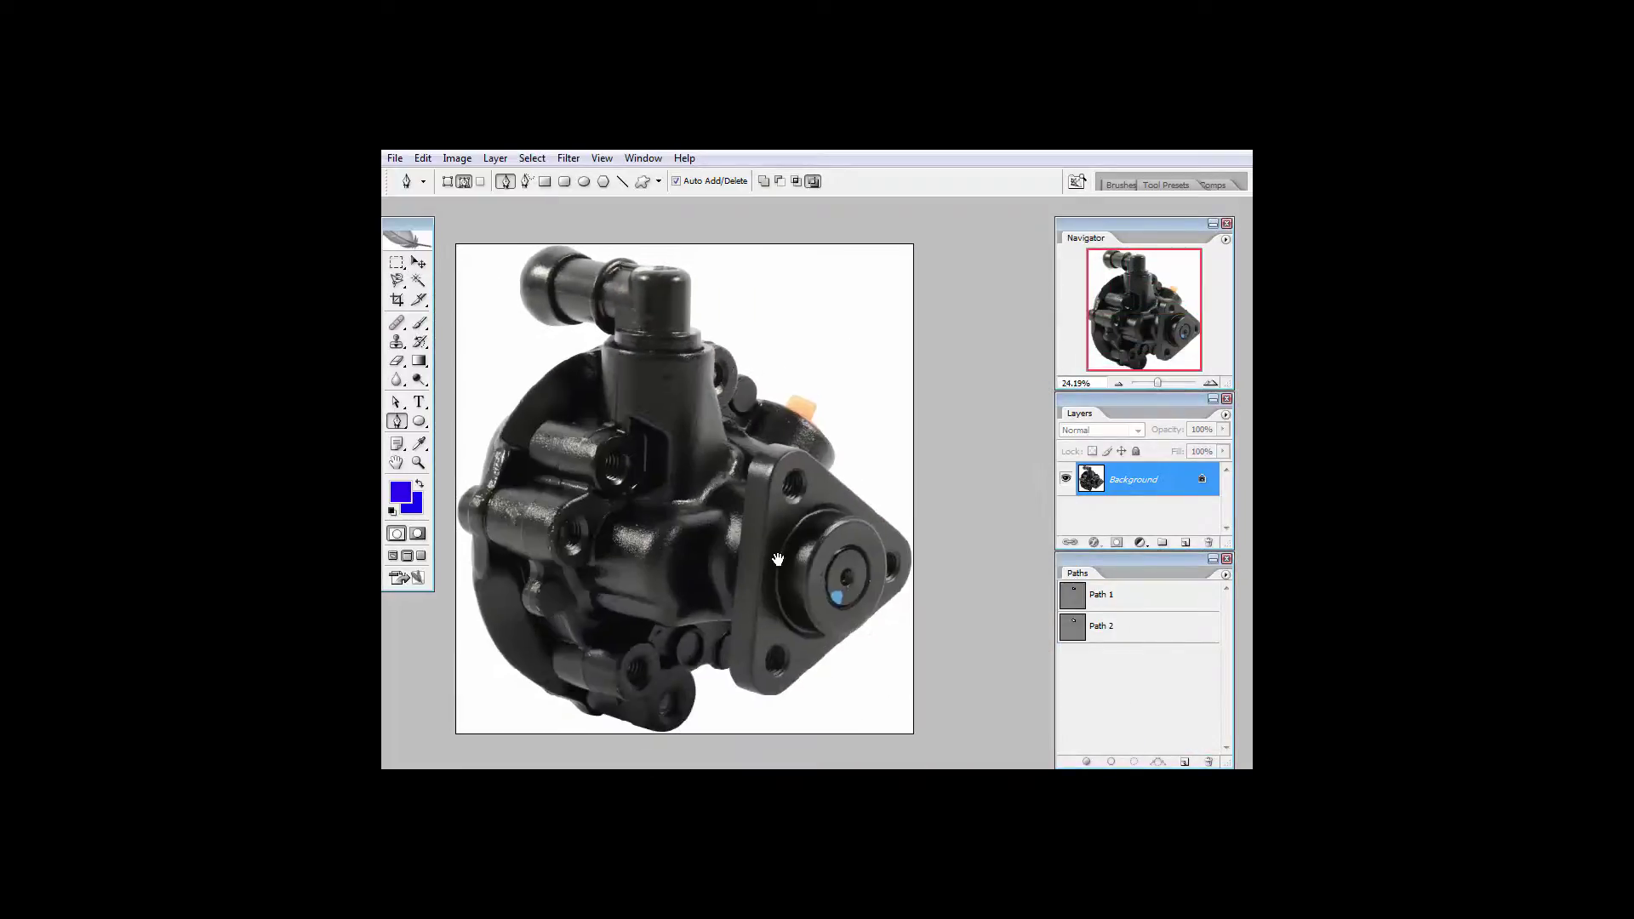
pyautogui.moveTo(668, 712); pyautogui.dragTo(737, 638)
pyautogui.scroll(-4, 777, 624)
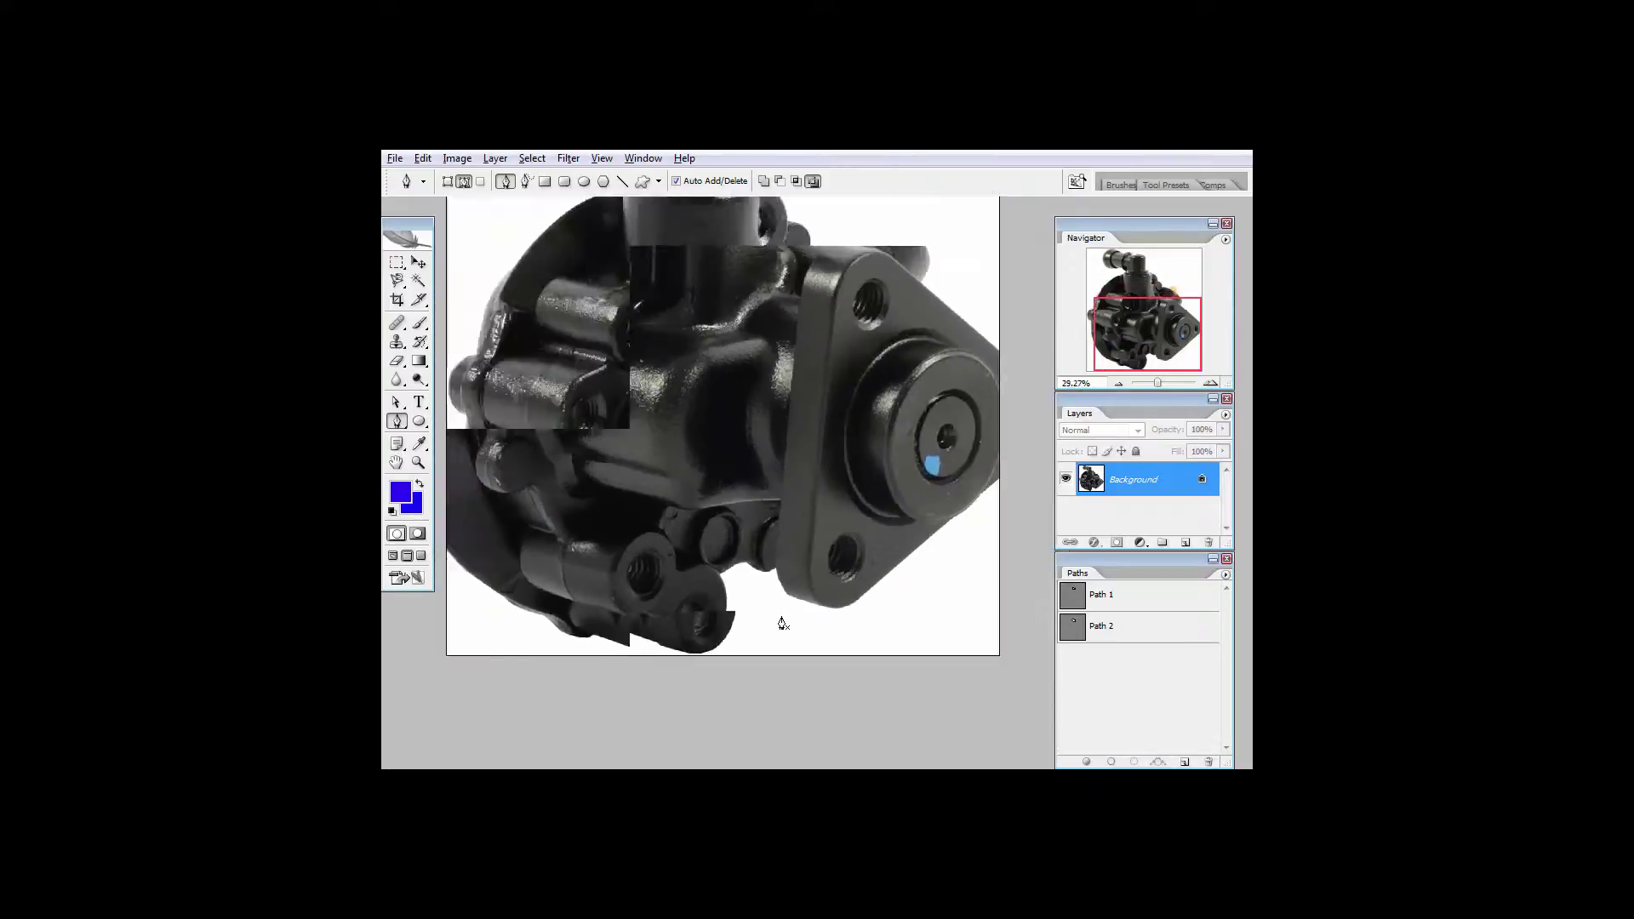
pyautogui.scroll(5, 688, 440)
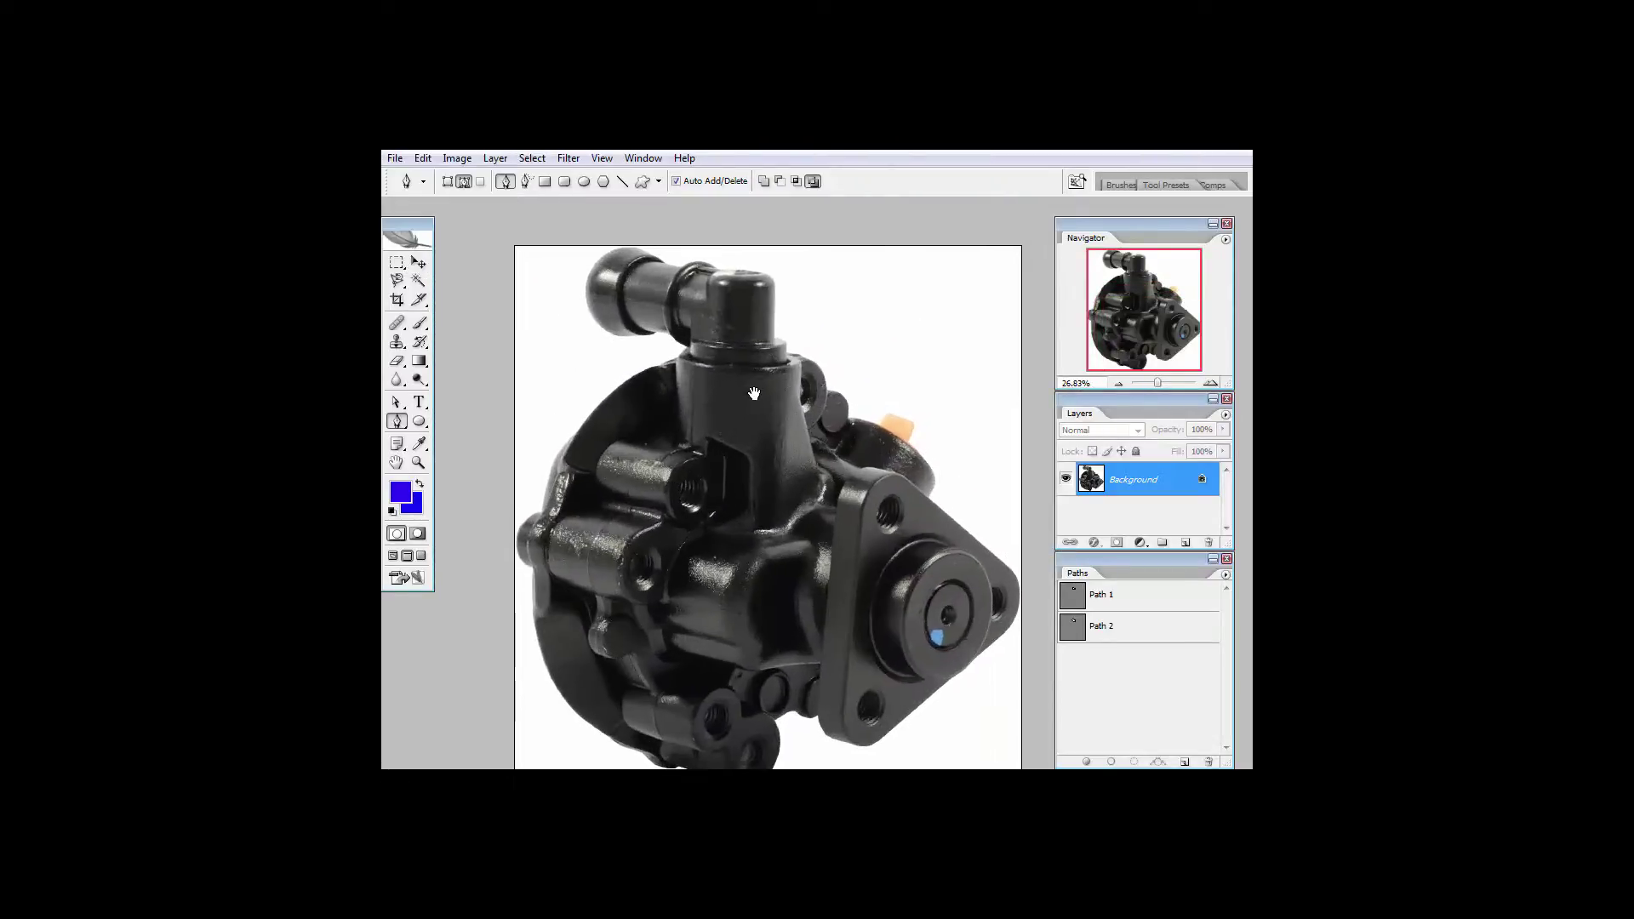
pyautogui.scroll(3, 766, 415)
pyautogui.scroll(-3, 776, 416)
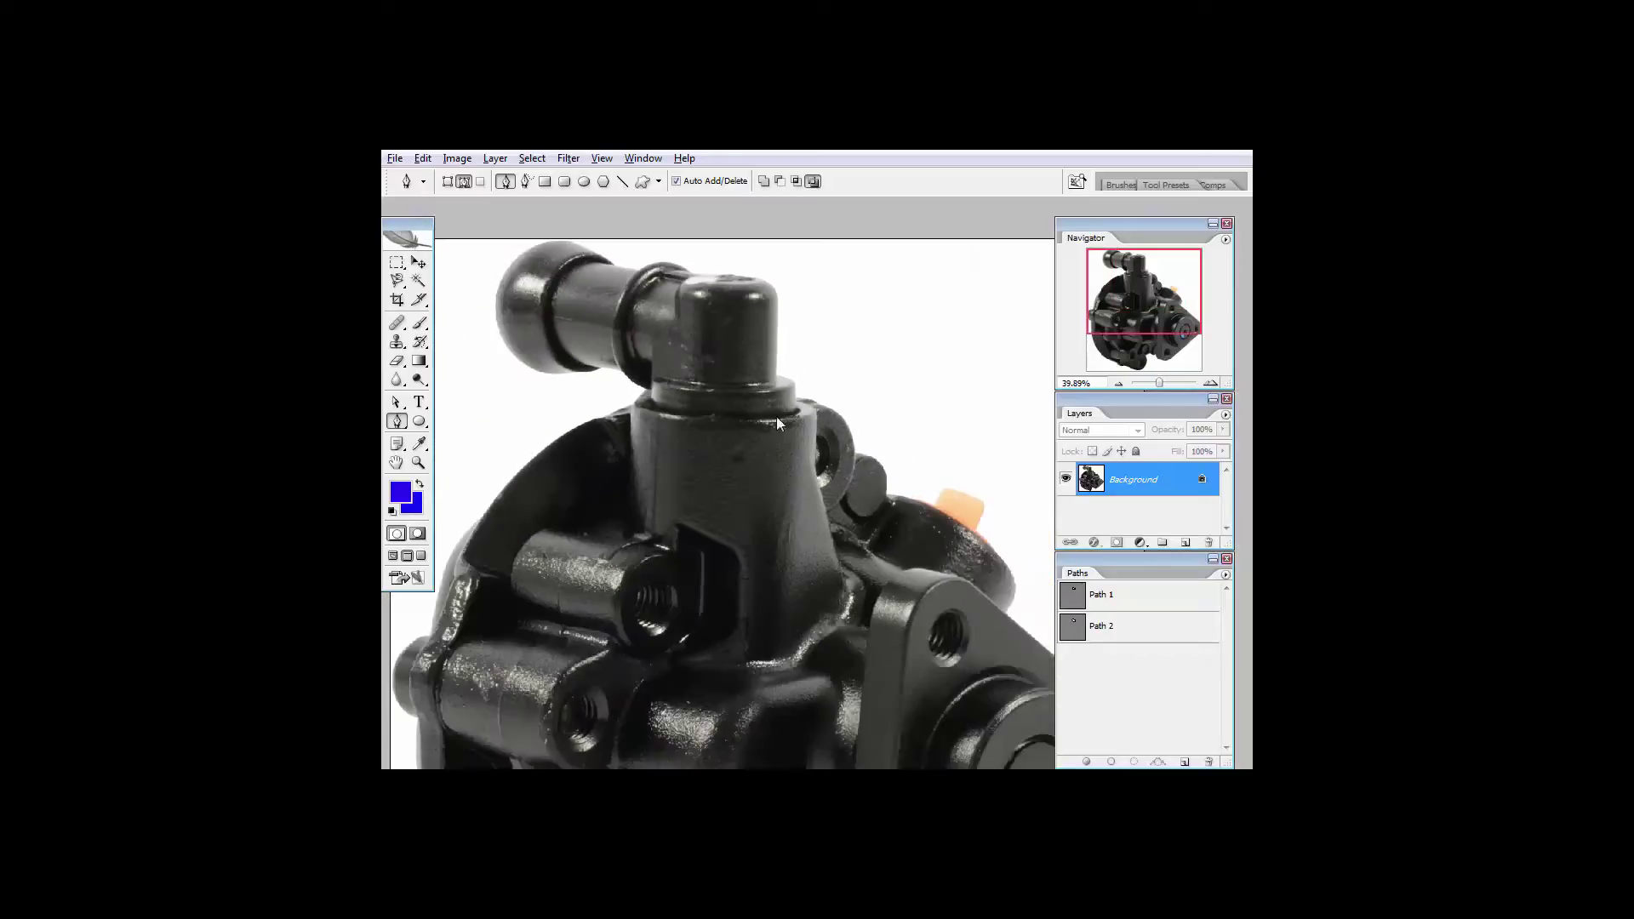
pyautogui.scroll(-4, 806, 483)
pyautogui.scroll(4, 893, 508)
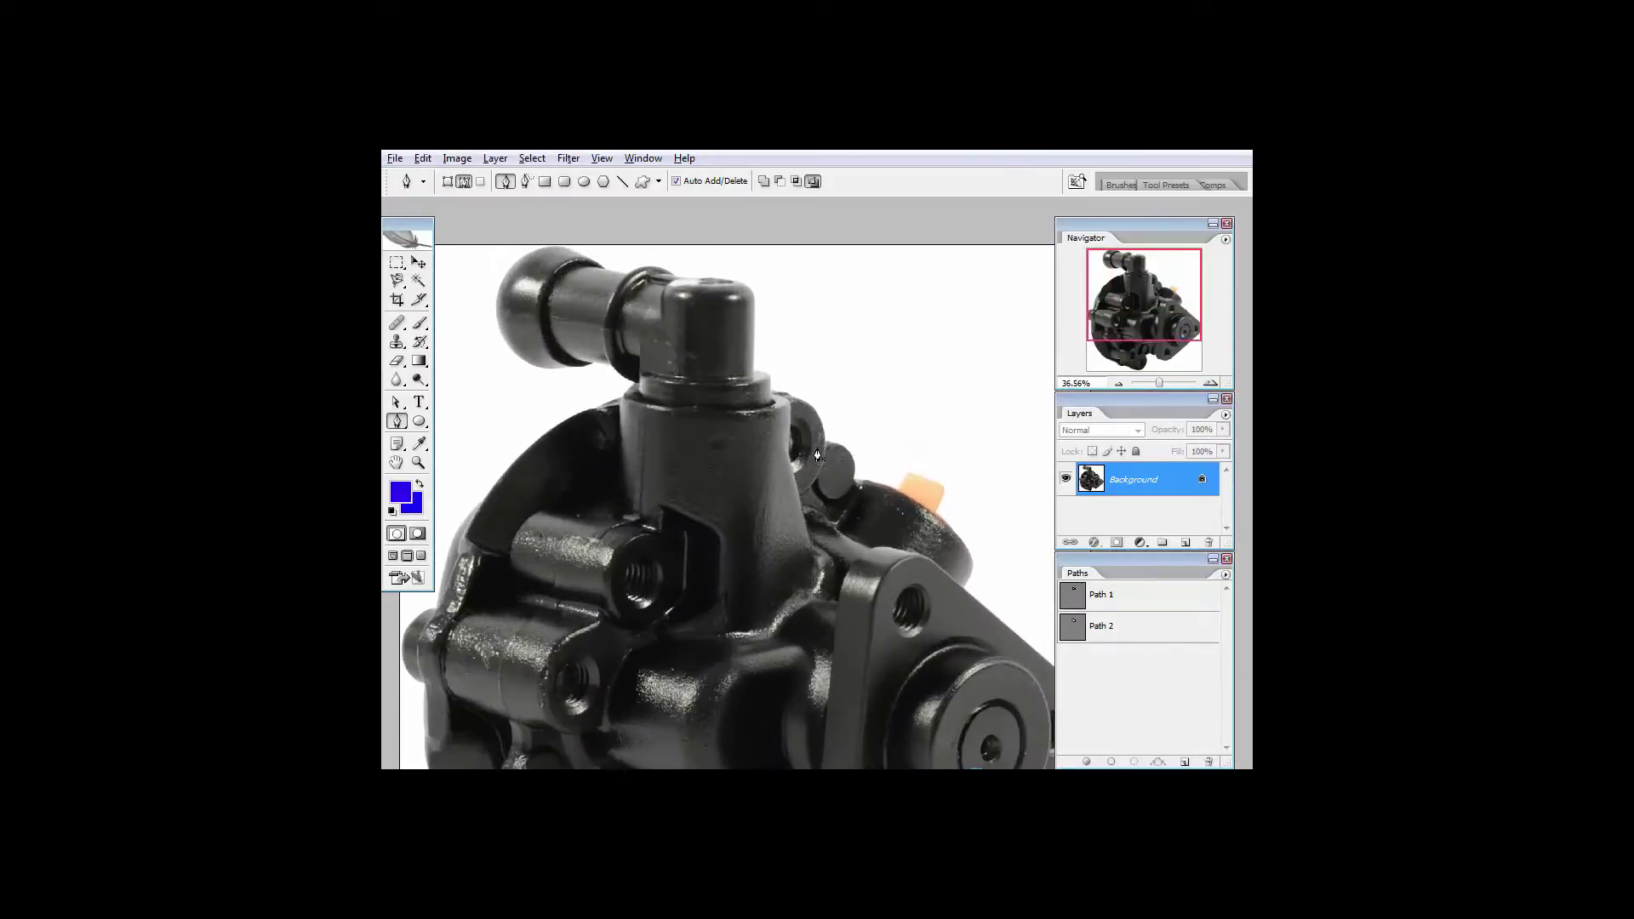
pyautogui.scroll(3, 902, 511)
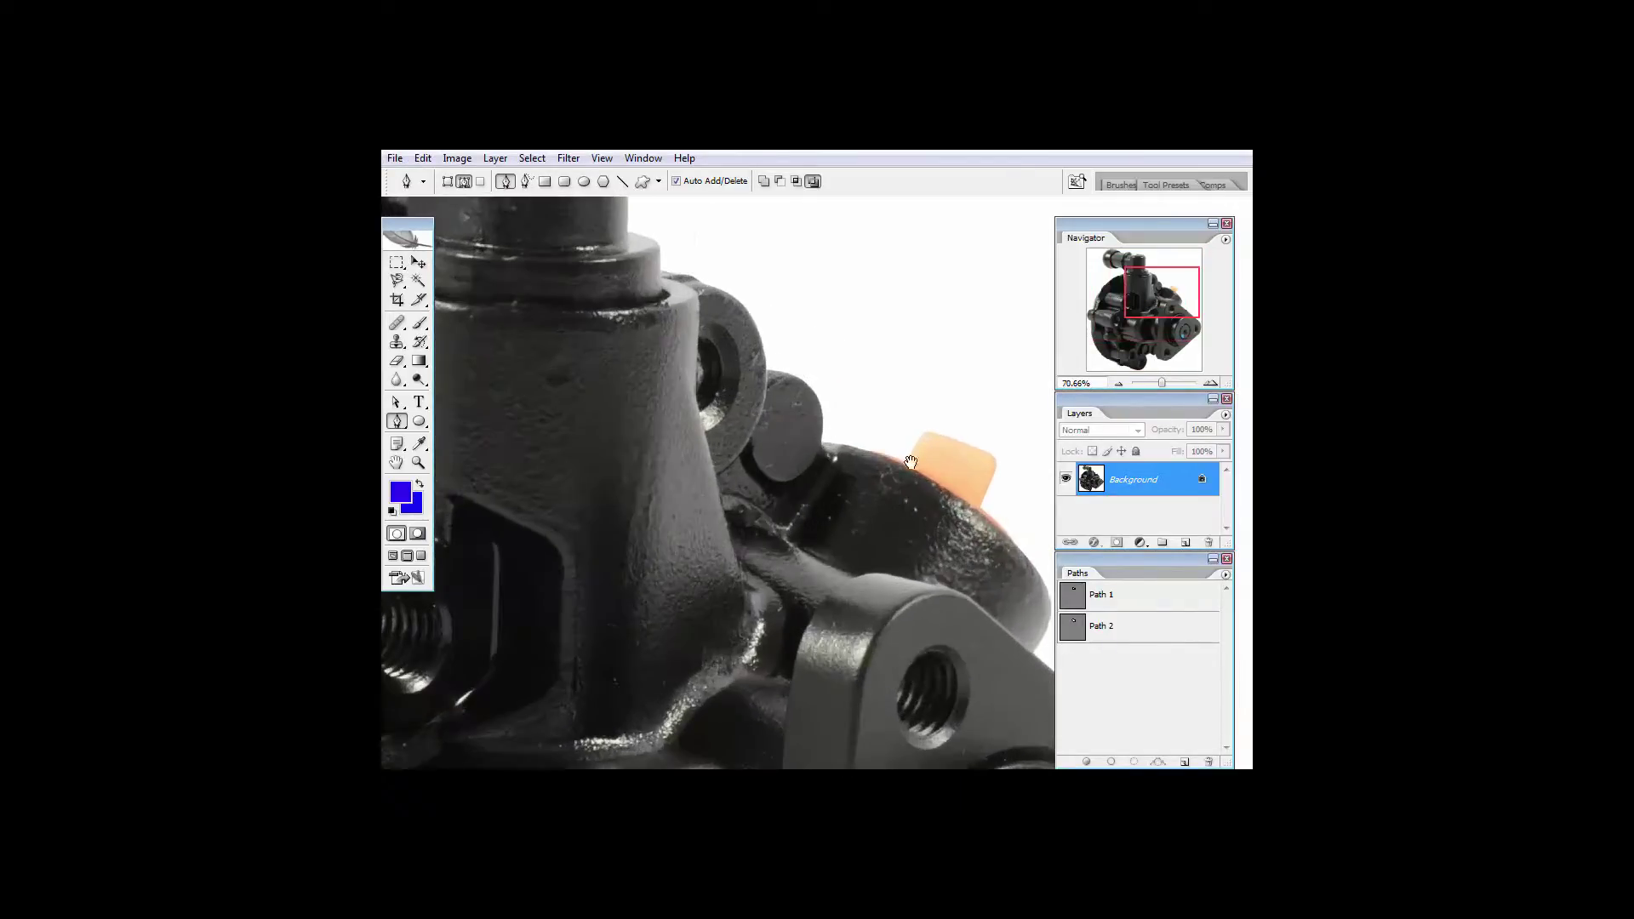
# Start a new Pen path at the base of the pump's neck and trace it over the collar and around the ringed lug's upper edge.
pyautogui.moveTo(902, 510); pyautogui.dragTo(906, 685)
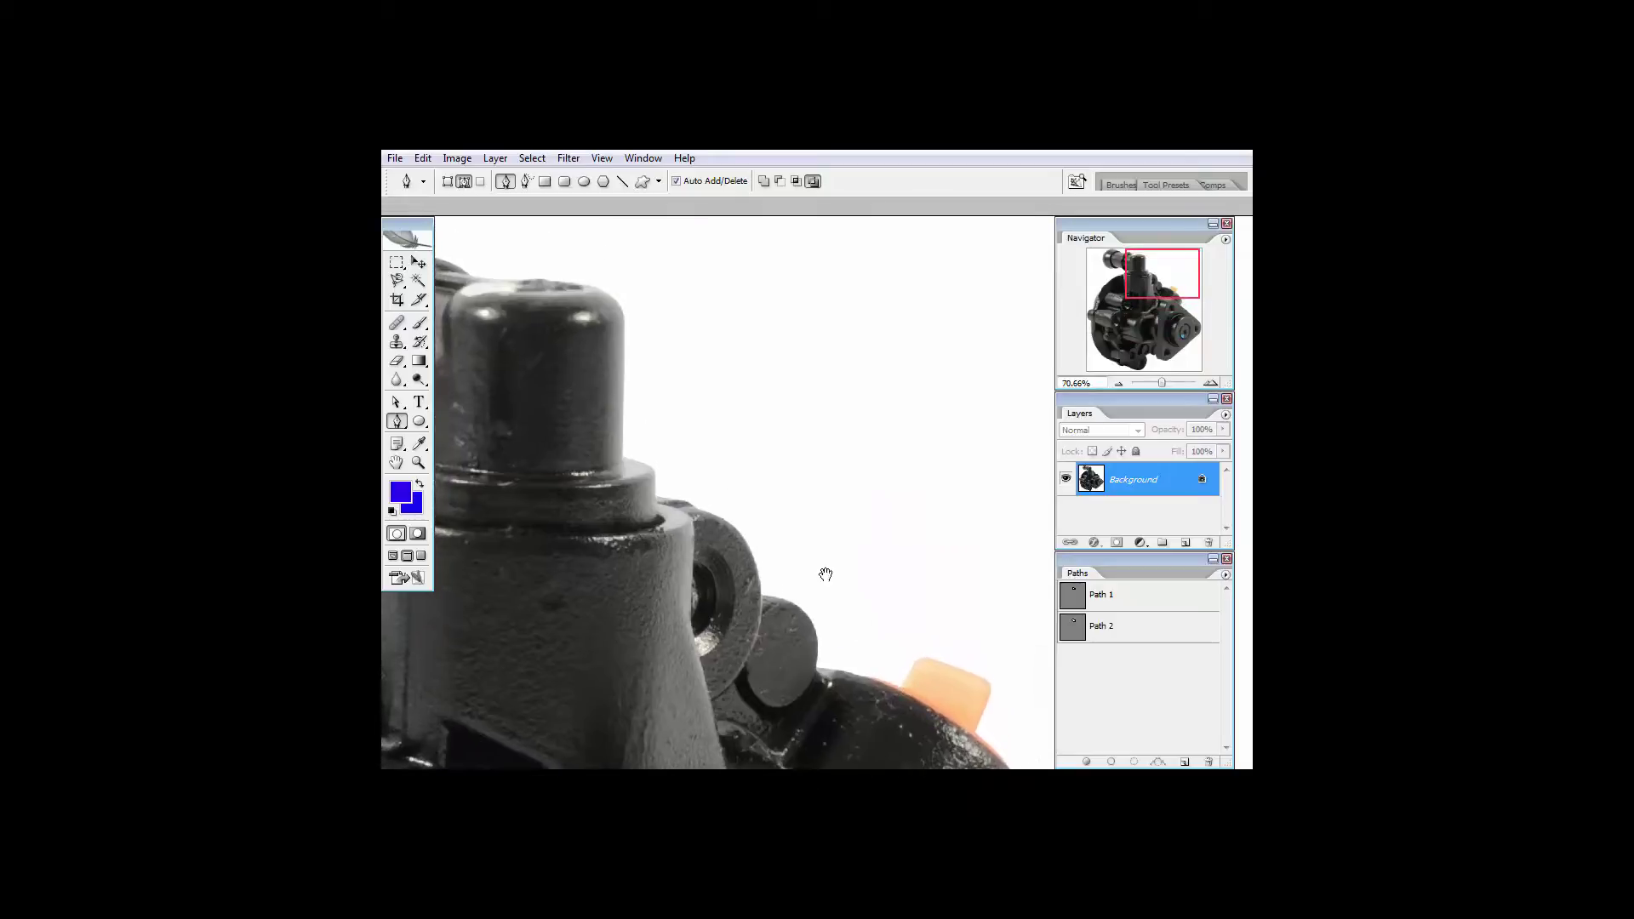
pyautogui.scroll(1, 680, 515)
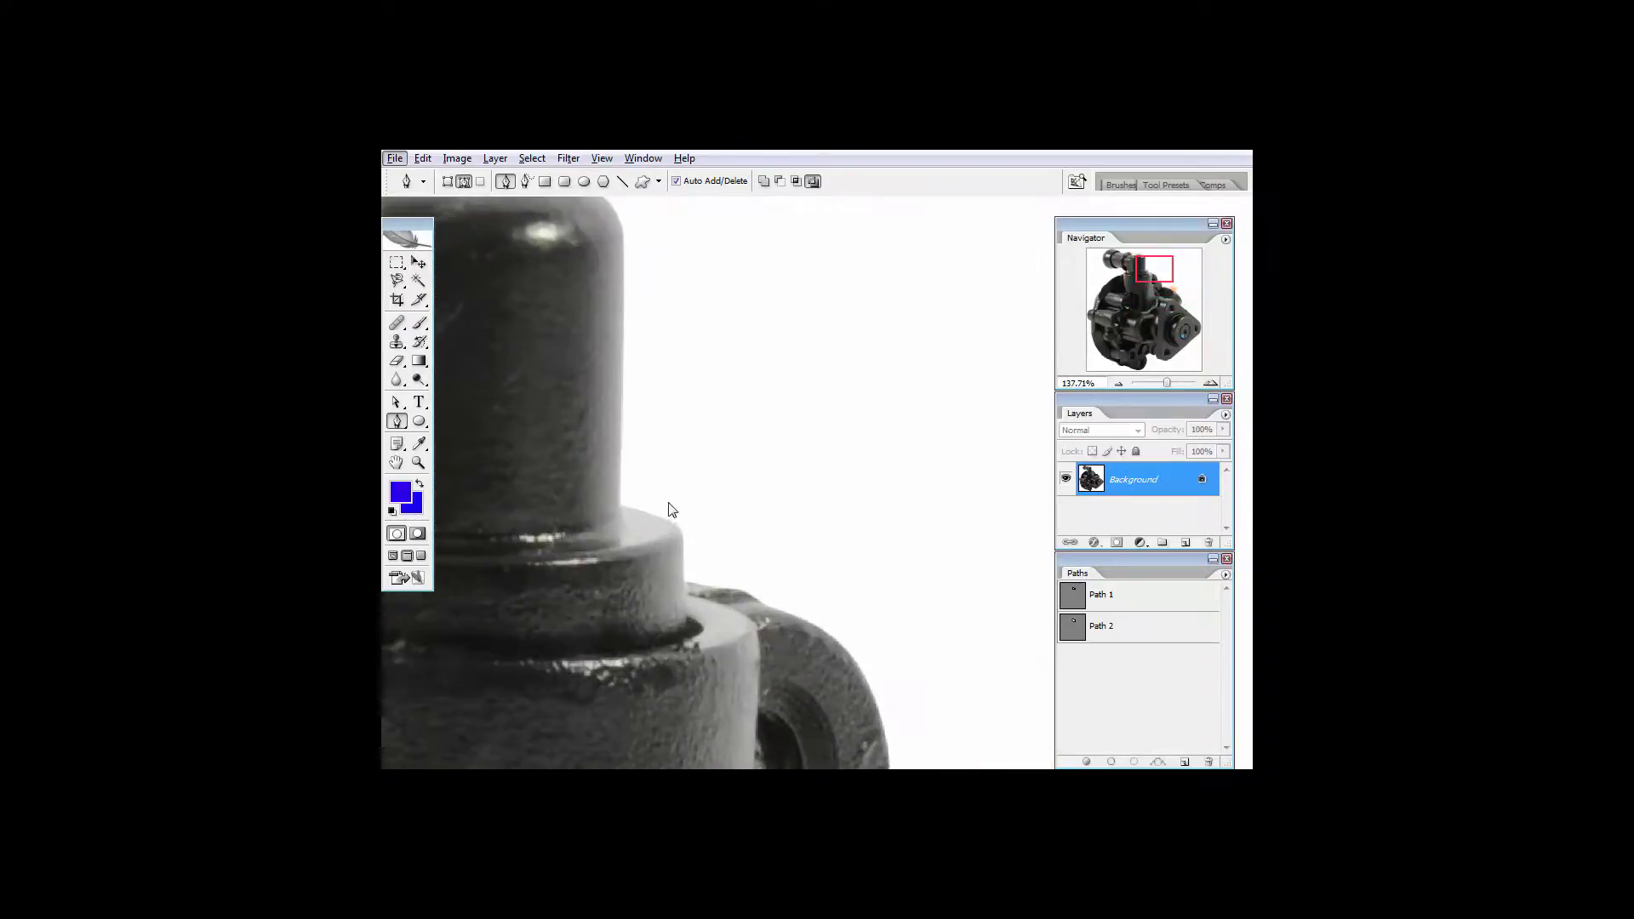
pyautogui.scroll(1, 671, 510)
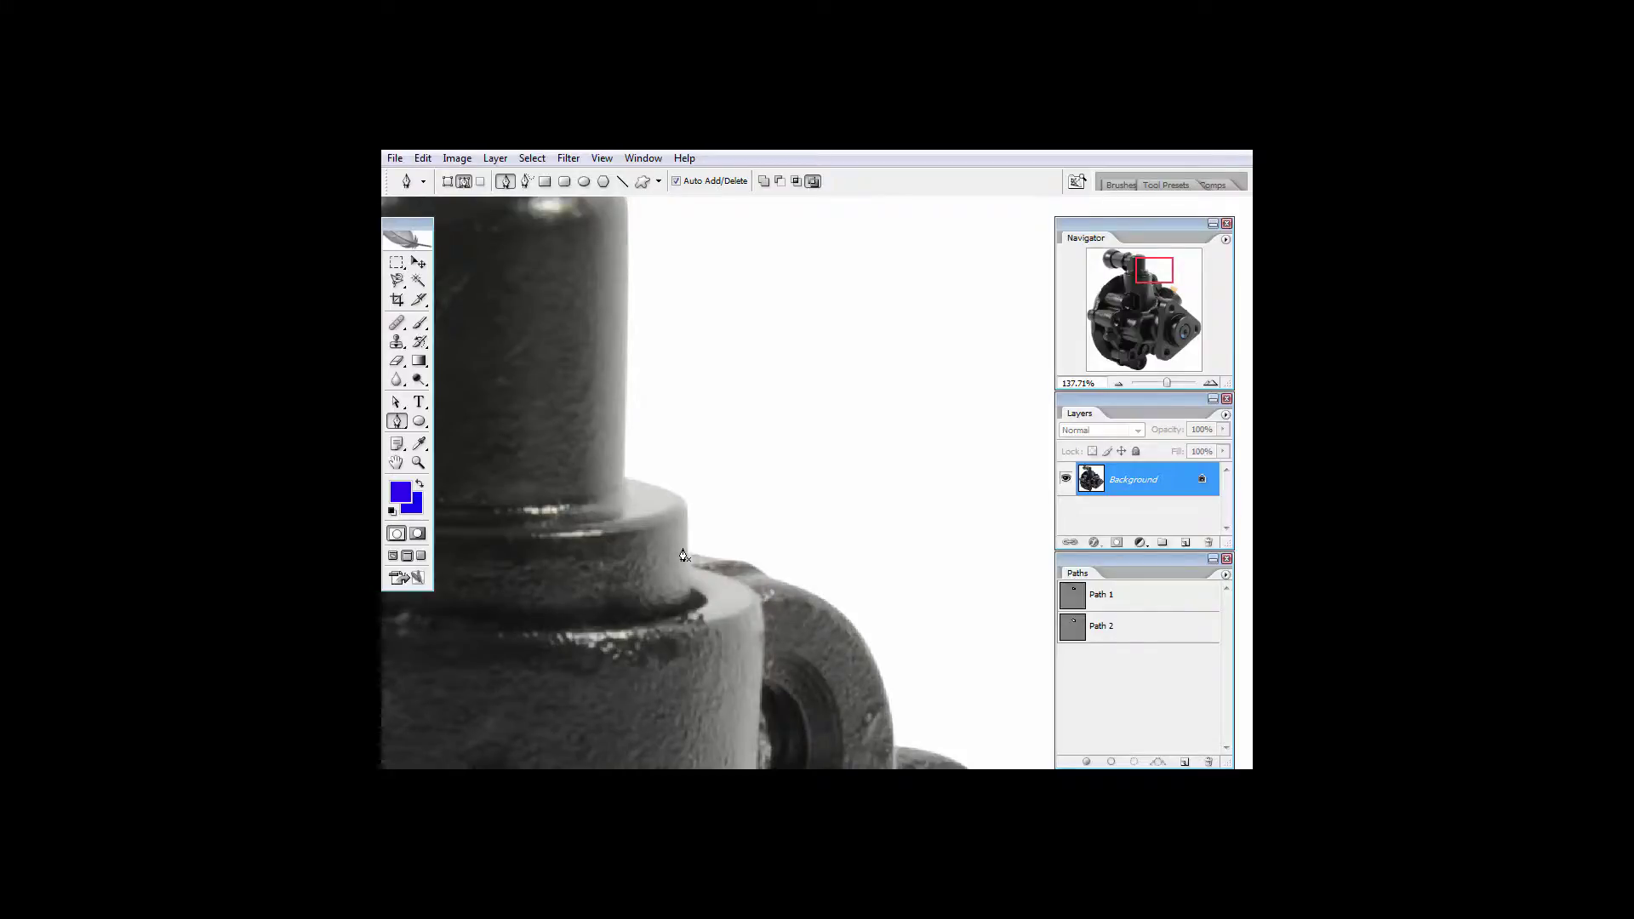
pyautogui.click(622, 477)
pyautogui.click(667, 492)
pyautogui.scroll(2, 678, 509)
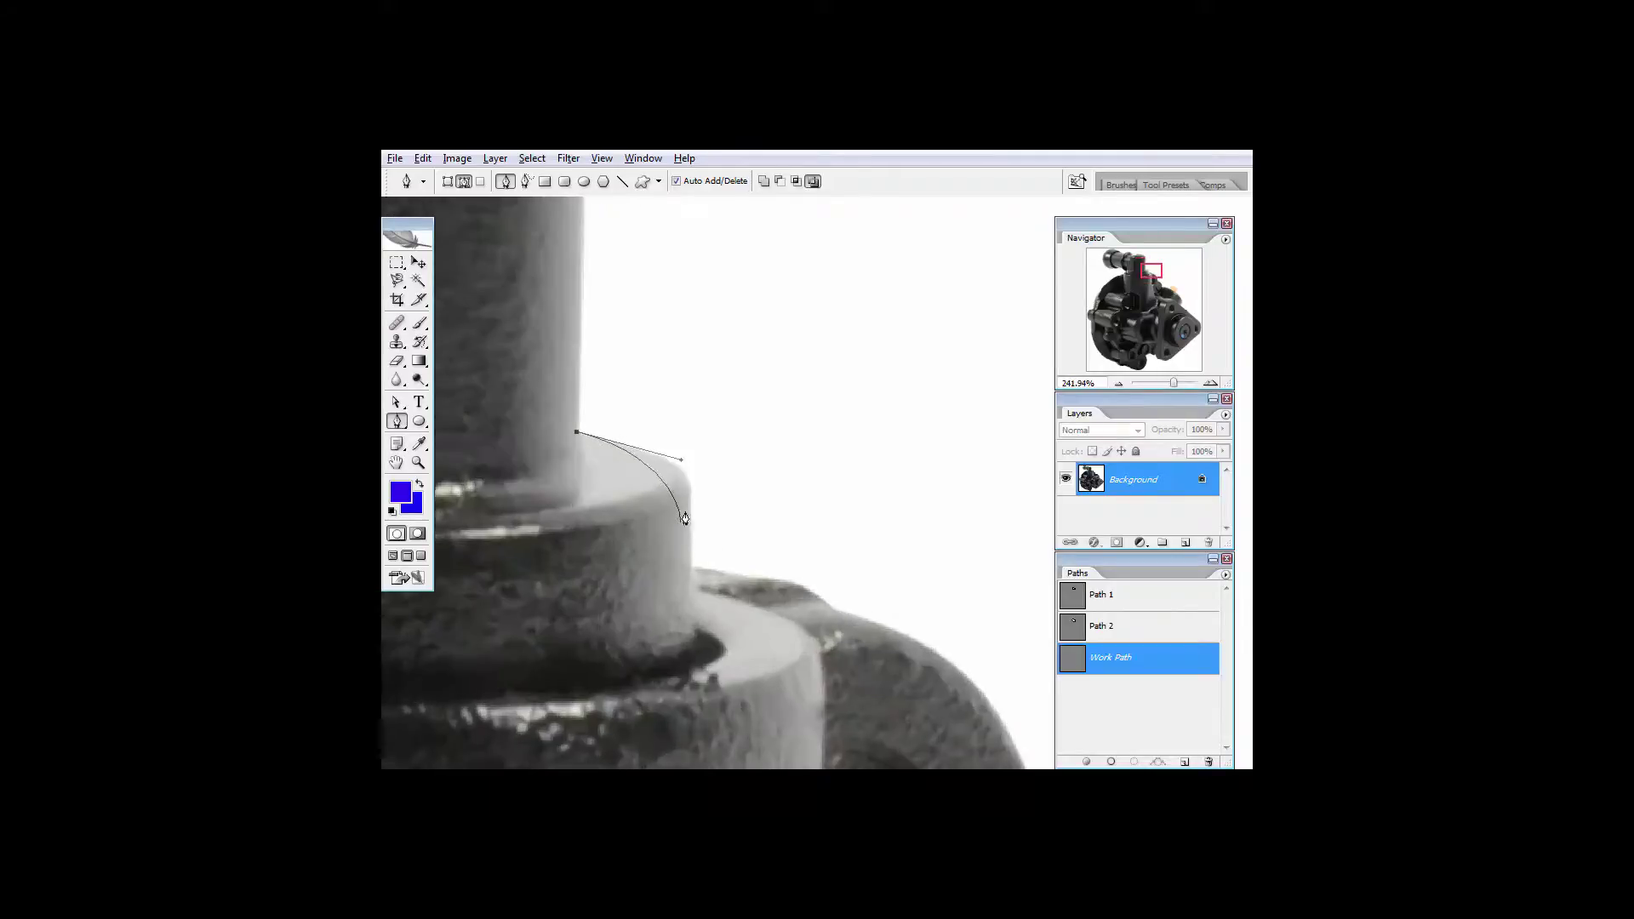
pyautogui.moveTo(687, 502); pyautogui.dragTo(541, 379)
pyautogui.click(690, 565)
pyautogui.moveTo(656, 475); pyautogui.dragTo(687, 543)
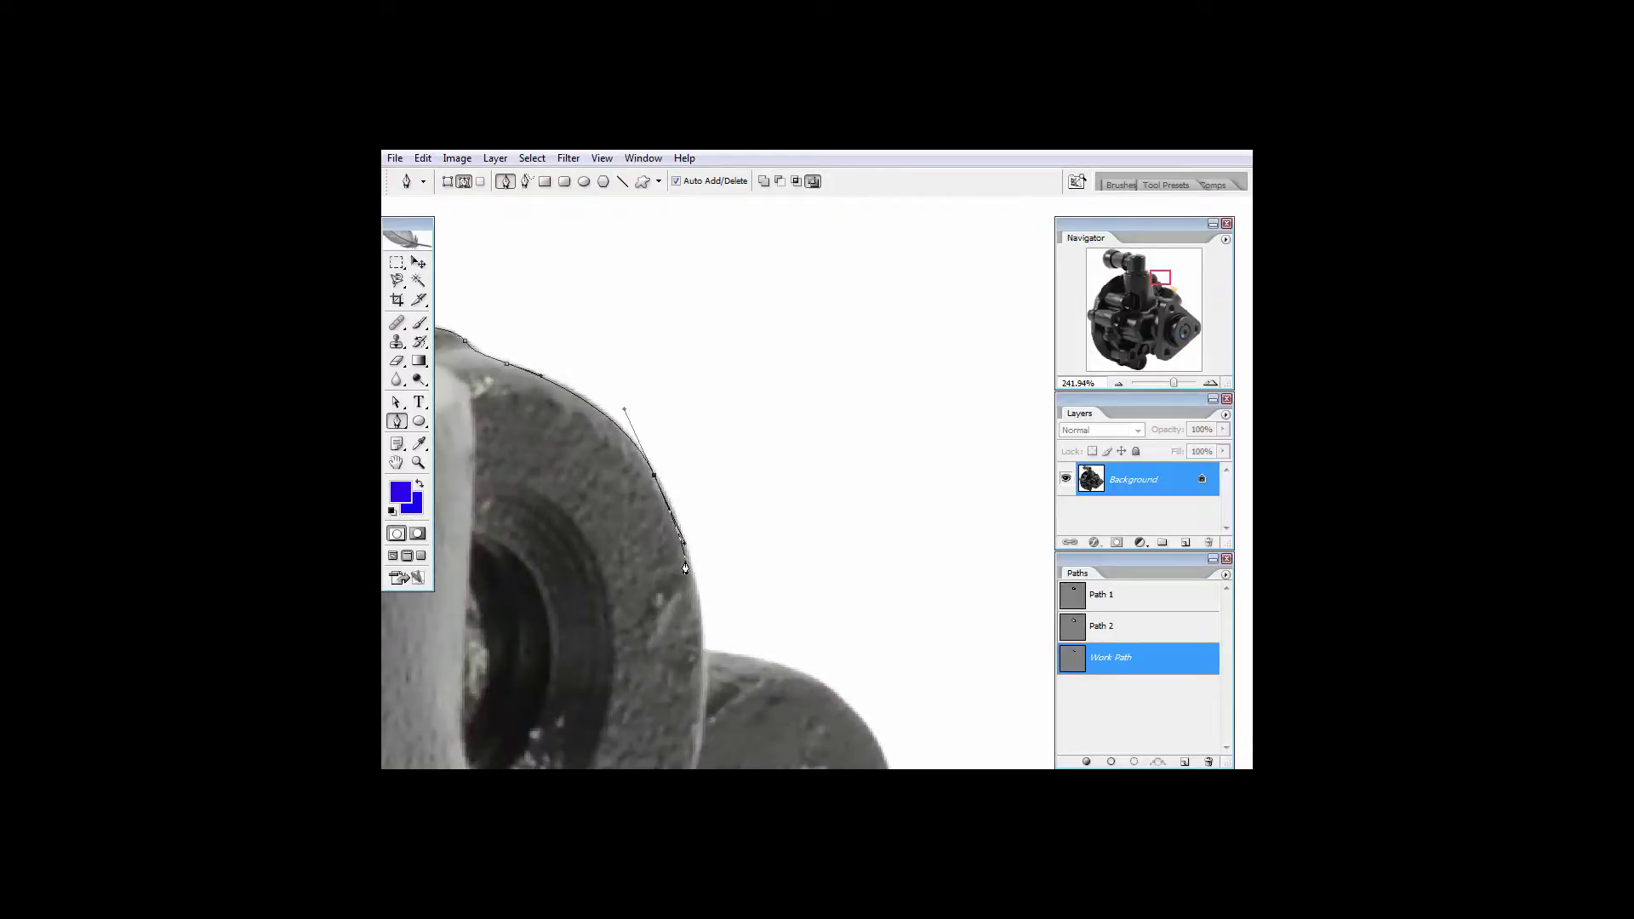
# Continue the path down the ringed lug and around the adjoining round boss to where it meets the pump body.
pyautogui.moveTo(692, 624); pyautogui.dragTo(681, 487)
pyautogui.moveTo(686, 494); pyautogui.dragTo(782, 532)
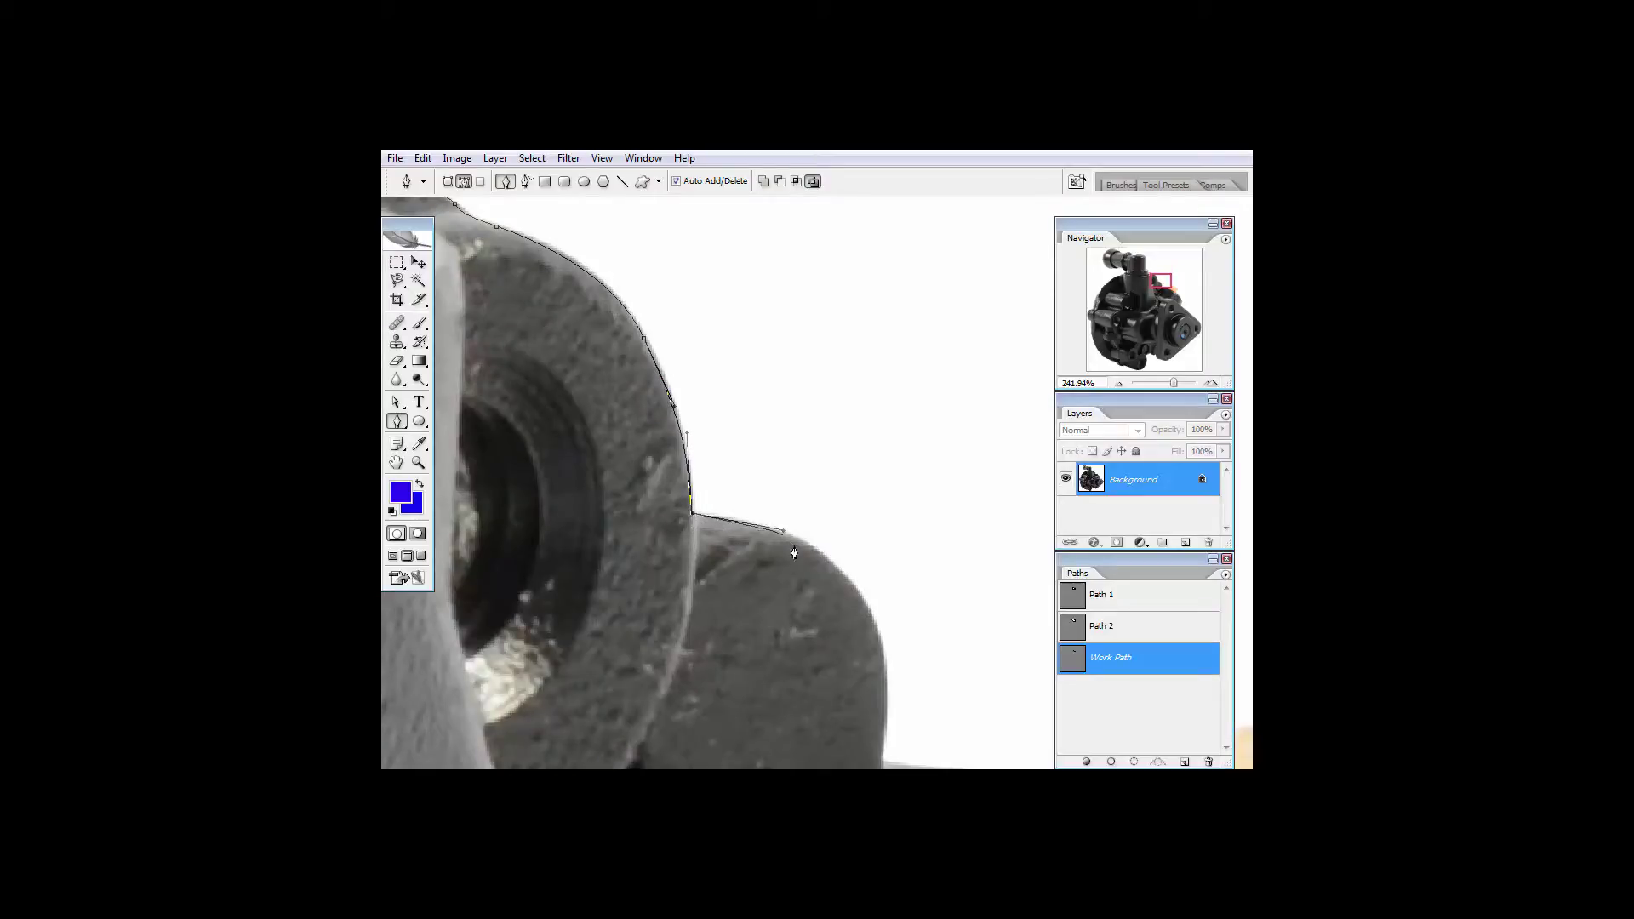
pyautogui.moveTo(818, 590); pyautogui.dragTo(742, 460)
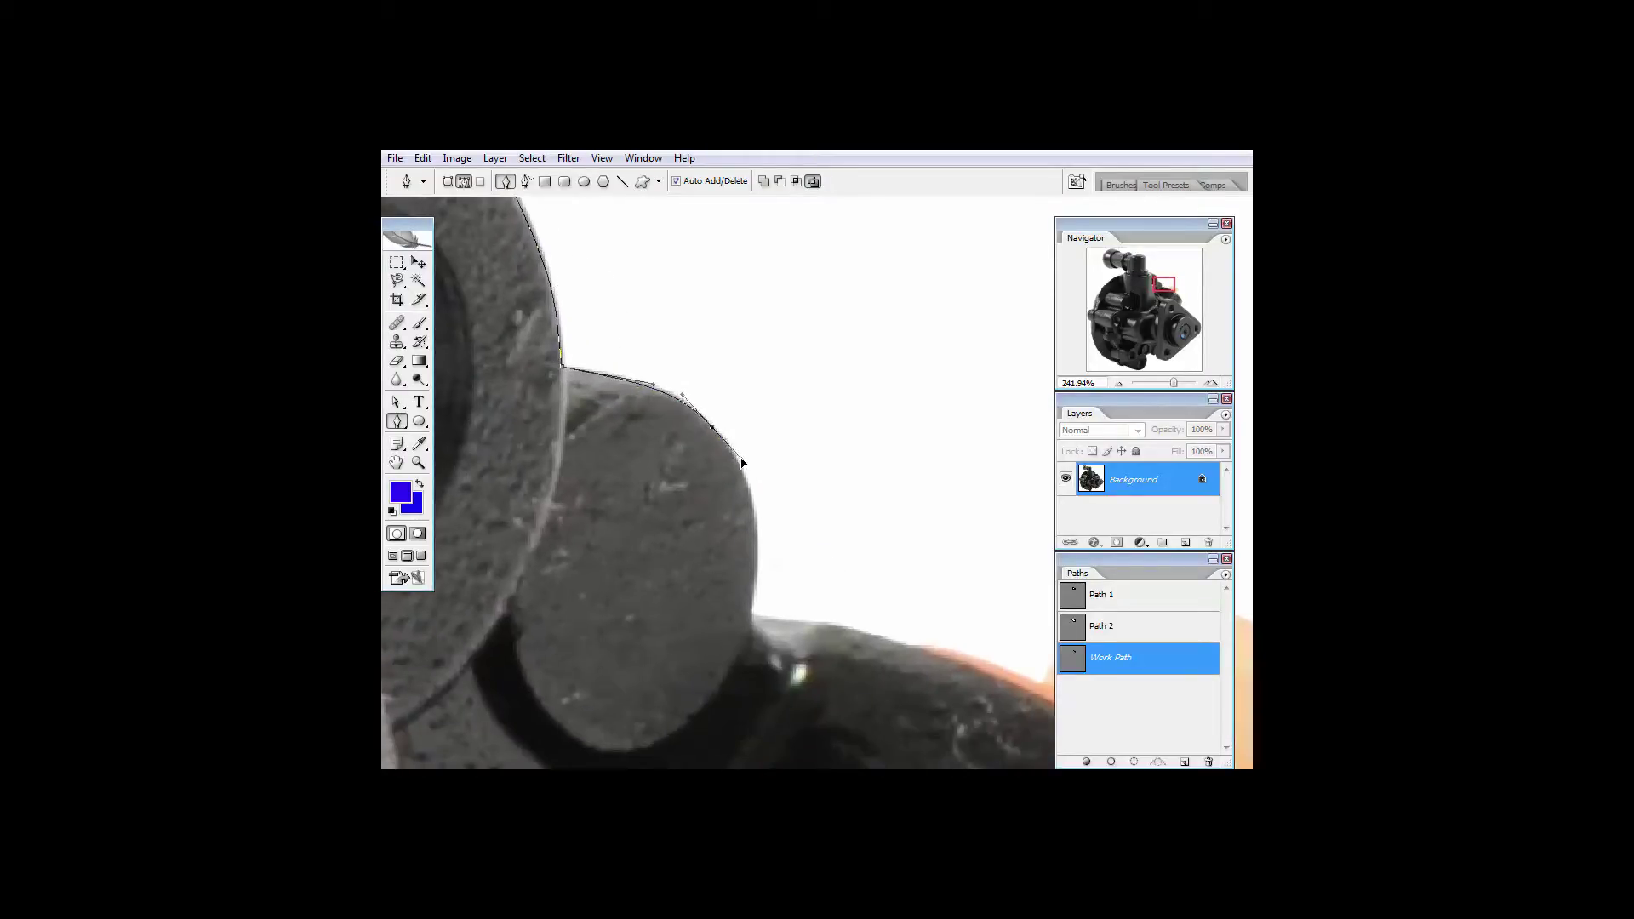
pyautogui.moveTo(751, 621); pyautogui.dragTo(700, 579)
pyautogui.click(721, 487)
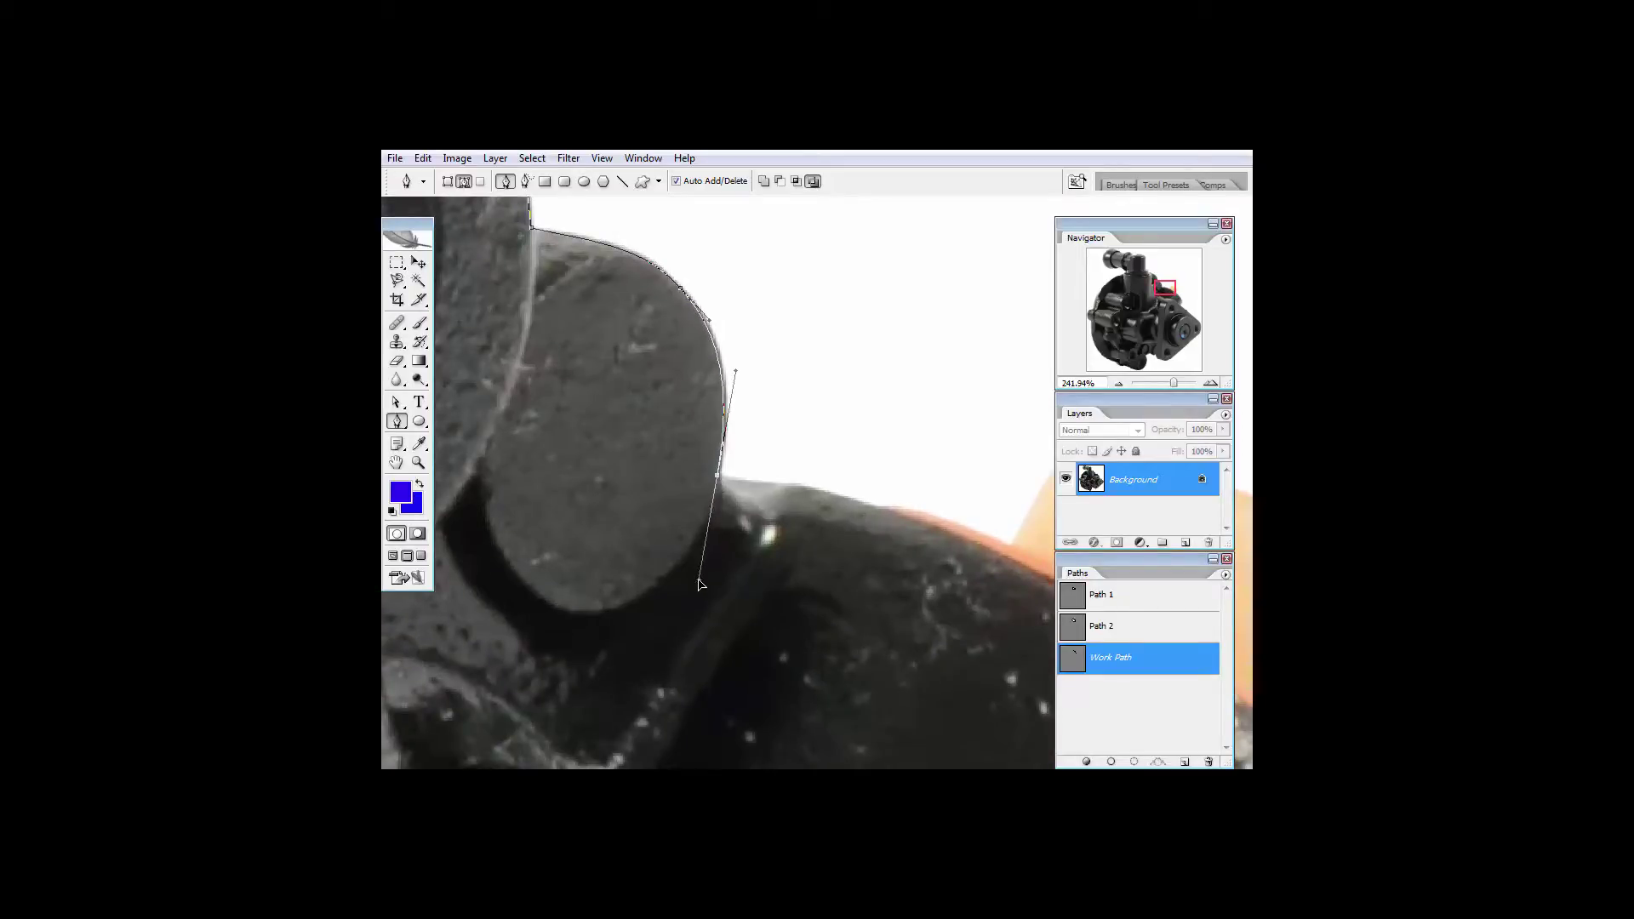
# Trace the path along the black body's upper edge and around the rounded orange tab to the tab's far base corner.
pyautogui.moveTo(805, 491); pyautogui.dragTo(553, 423)
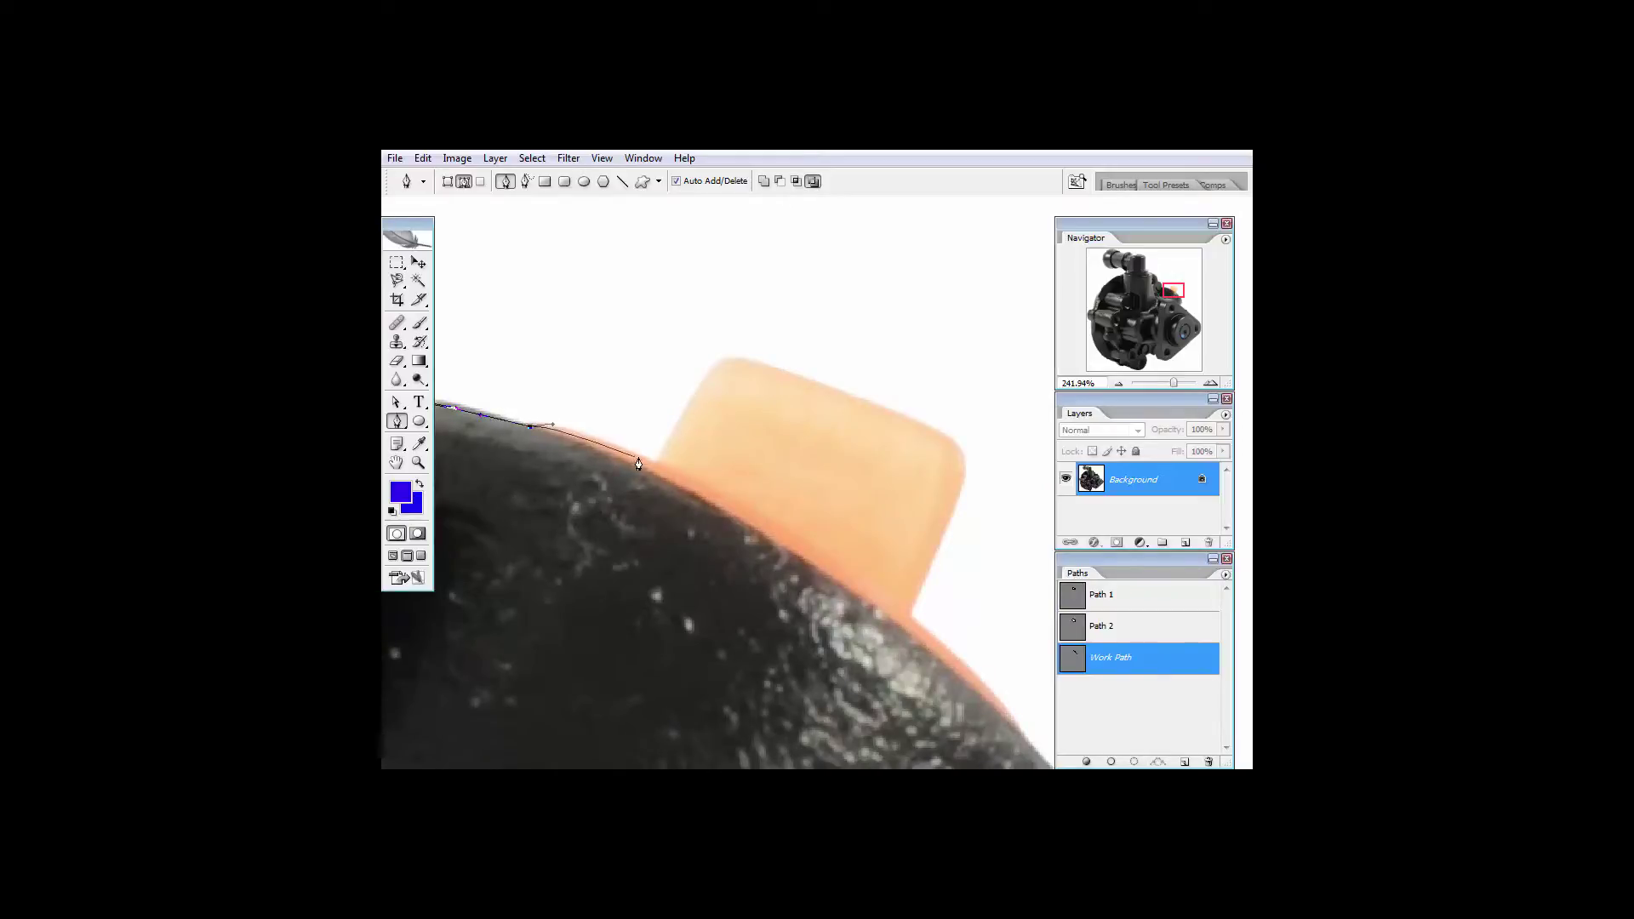
pyautogui.moveTo(657, 464); pyautogui.dragTo(706, 473)
pyautogui.moveTo(715, 365); pyautogui.dragTo(783, 372)
pyautogui.moveTo(922, 424); pyautogui.dragTo(854, 370)
pyautogui.click(861, 343)
pyautogui.click(808, 485)
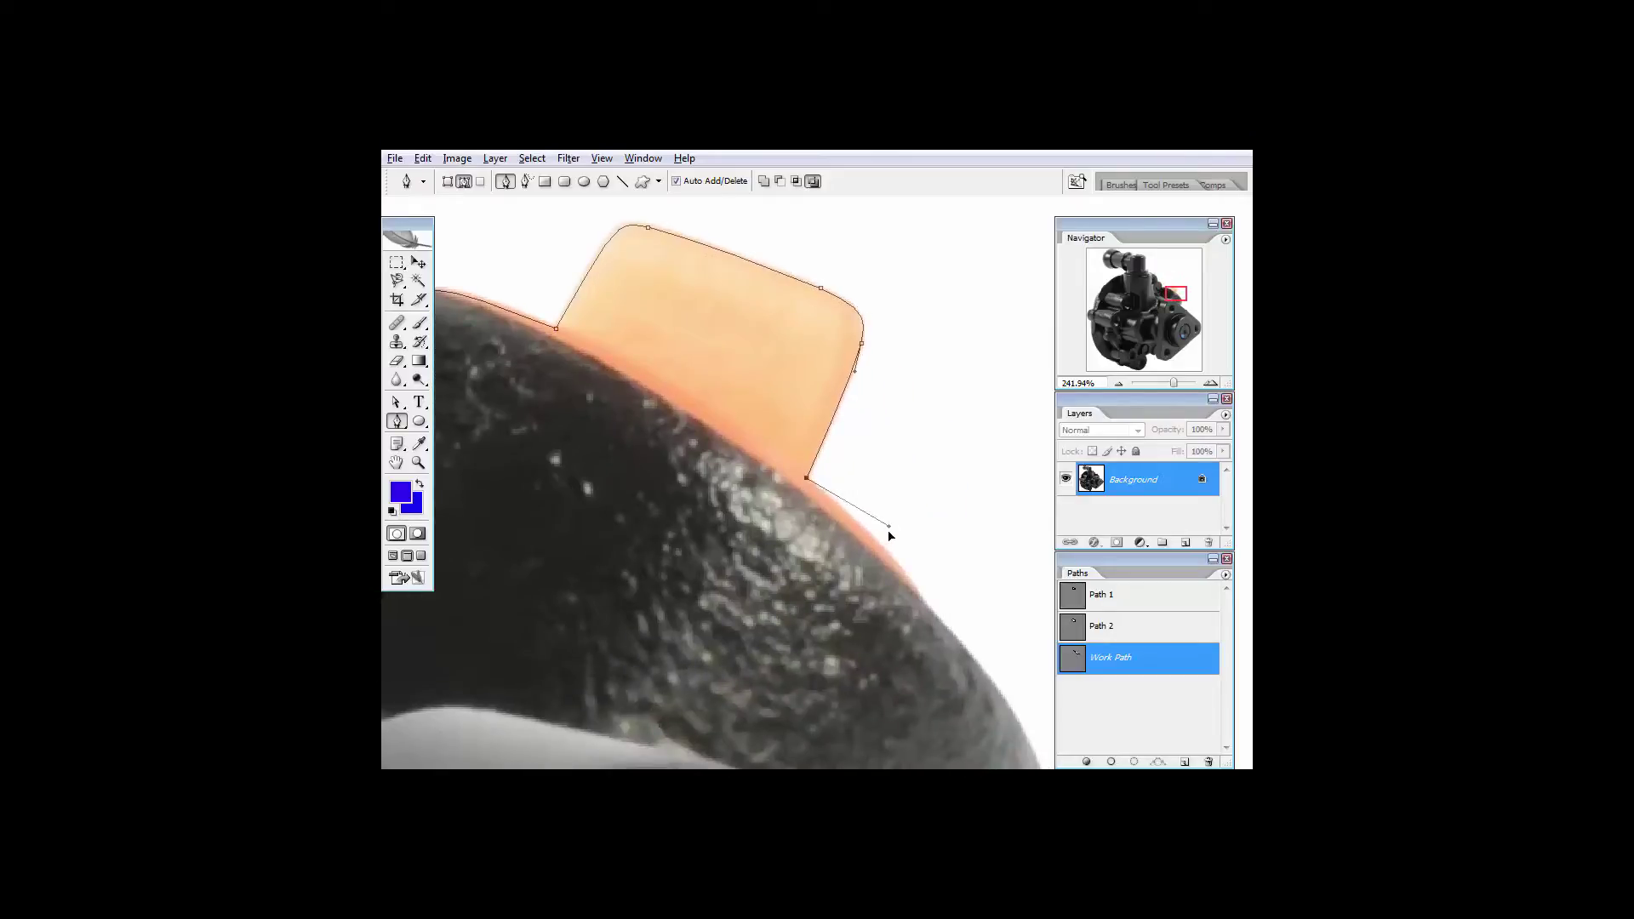
# Continue the path from the orange tab's base down the curved outer edge of the black pump body.
pyautogui.click(898, 567)
pyautogui.moveTo(912, 594); pyautogui.dragTo(743, 420)
pyautogui.click(750, 439)
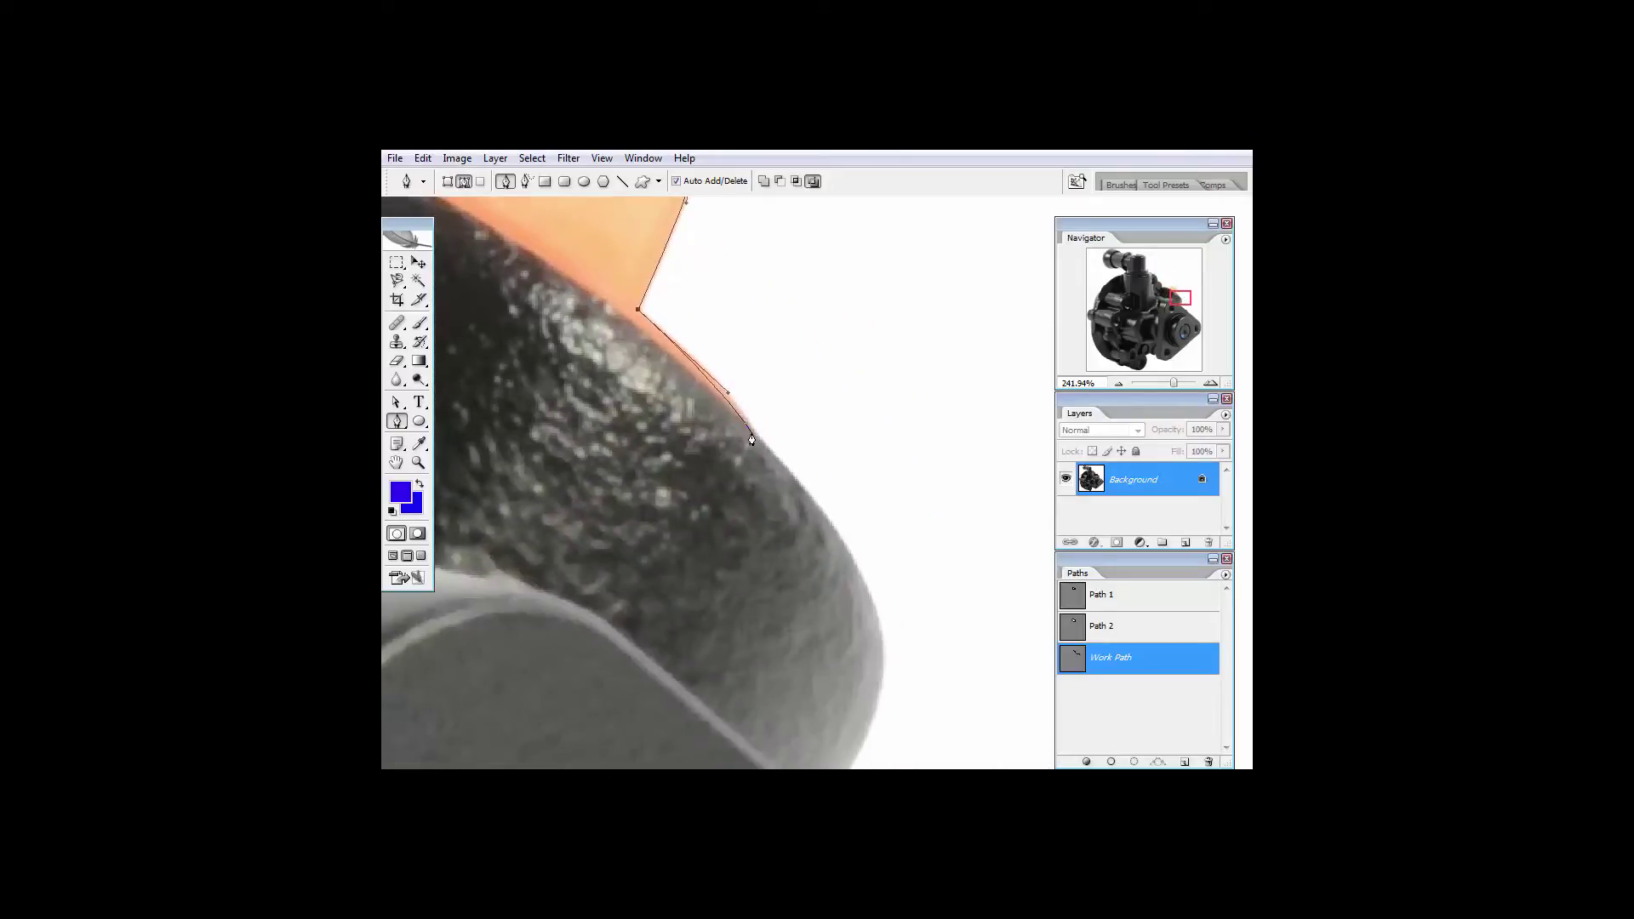
pyautogui.click(823, 511)
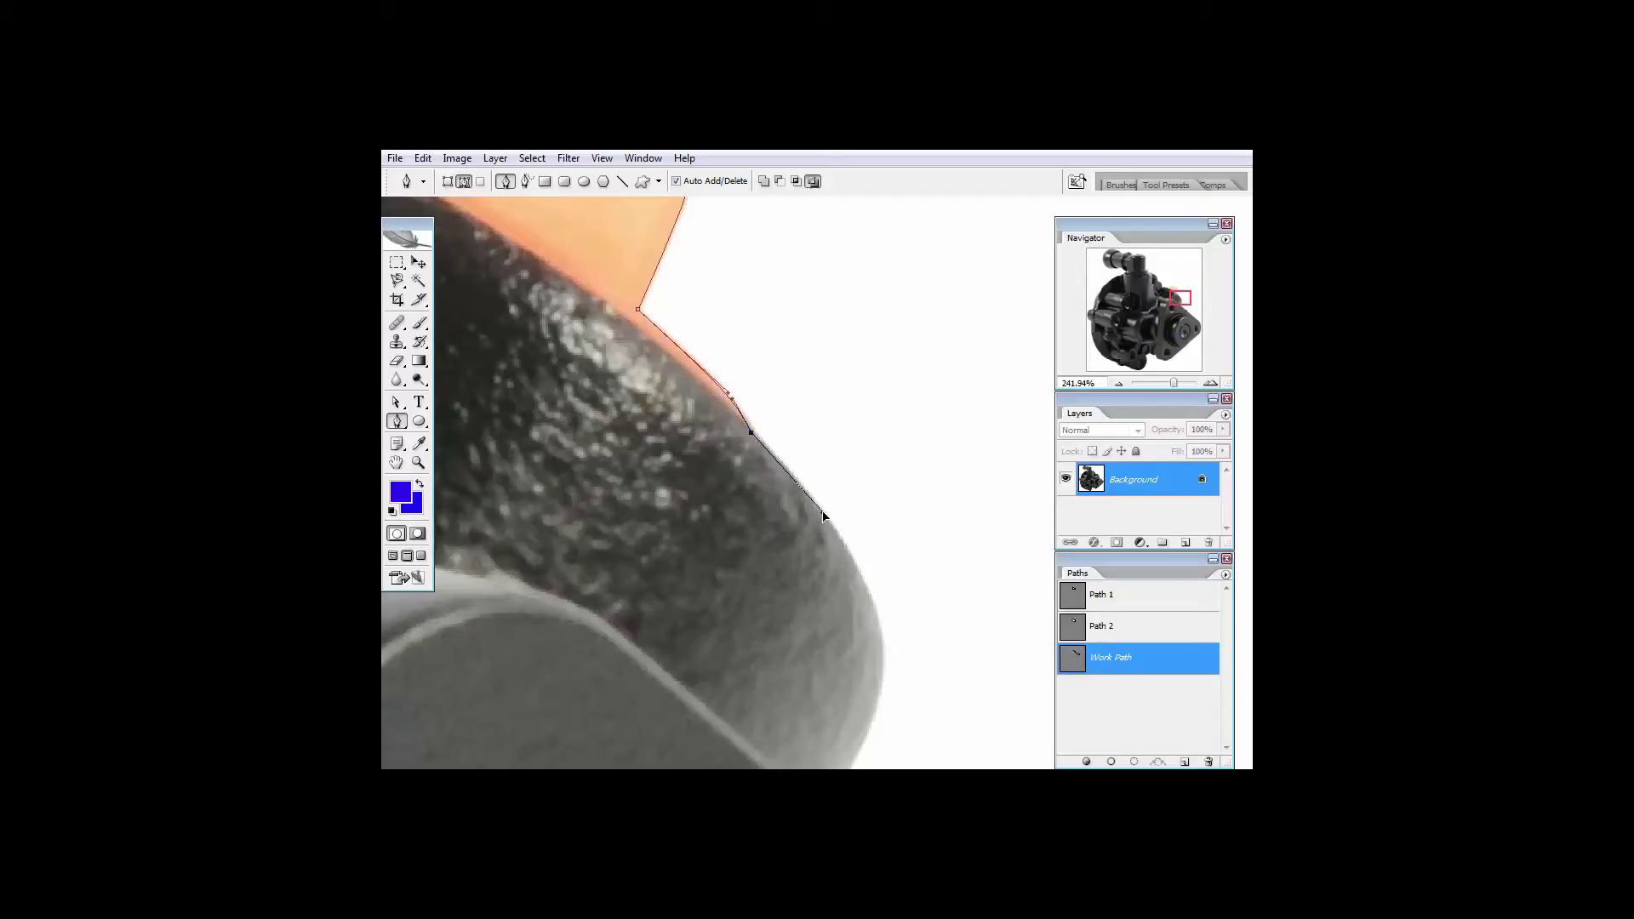